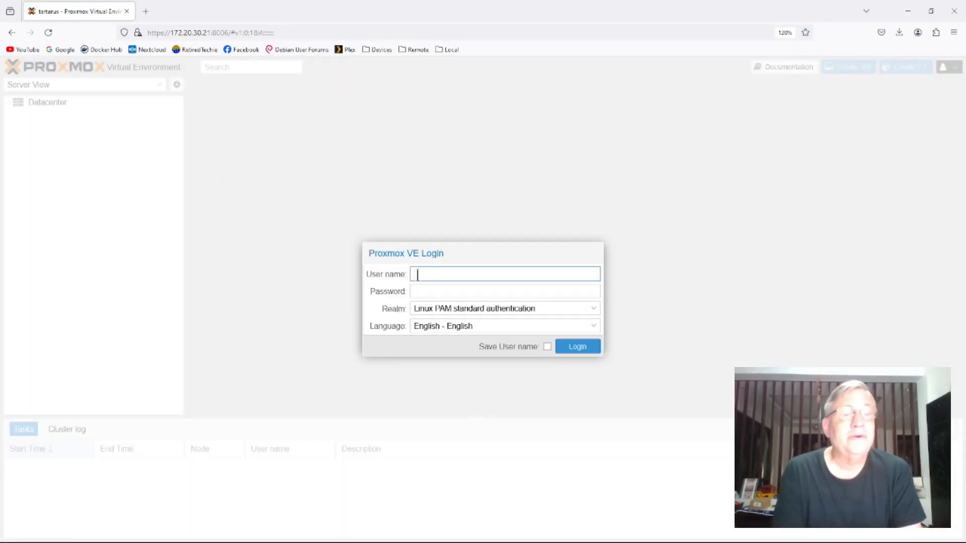
- Log in as root with Linux PAM authentication and the account password, decline saving the password, and dismiss the subscription notice
type("root")
key("Tab")
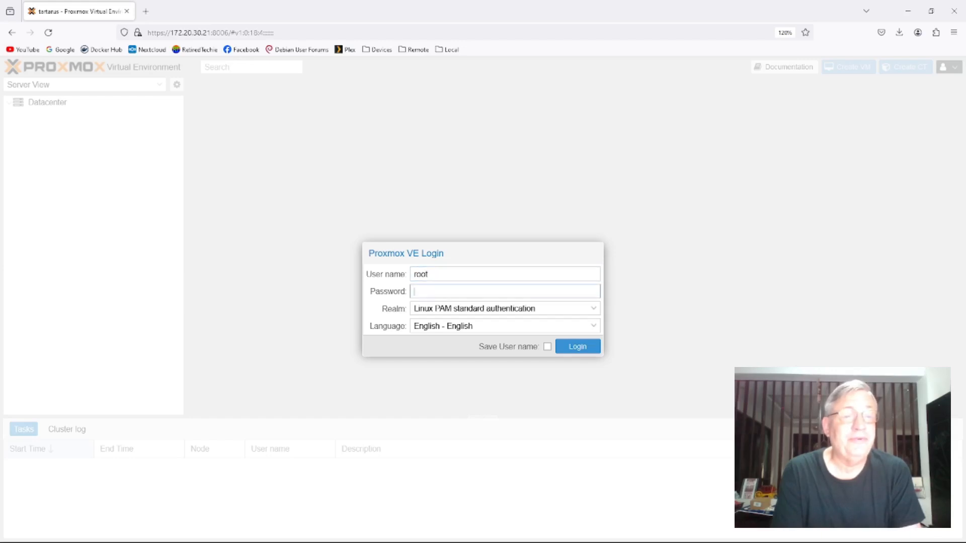
type("p•••••")
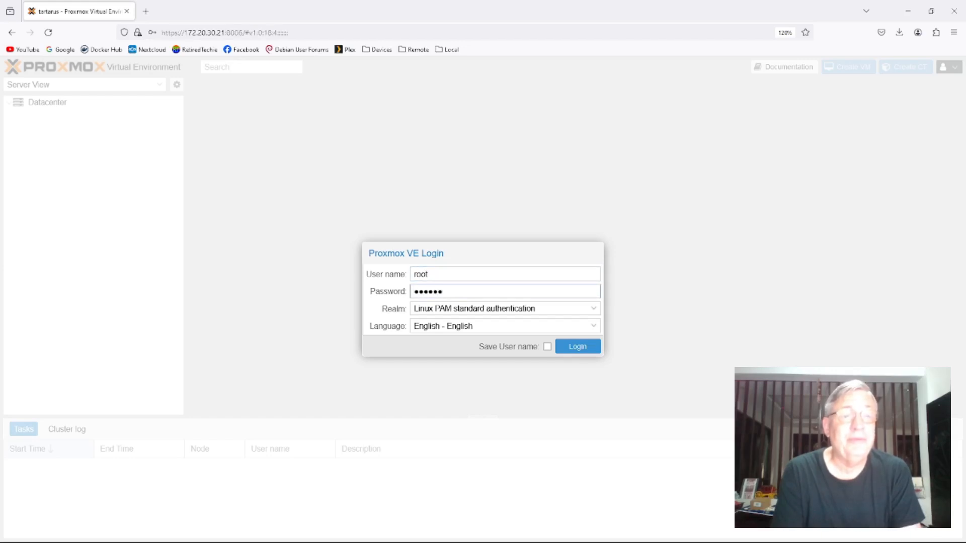
type("••••")
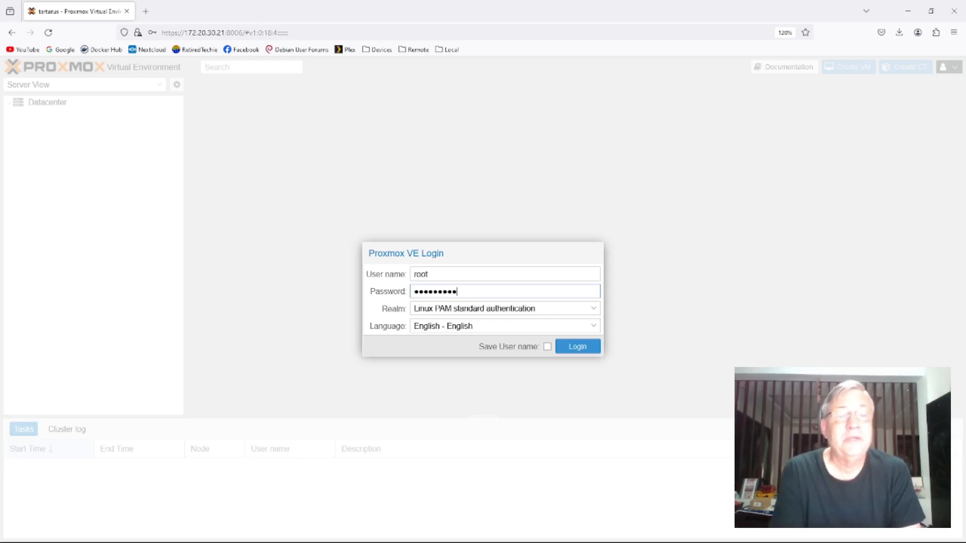
type("•••")
key("Return")
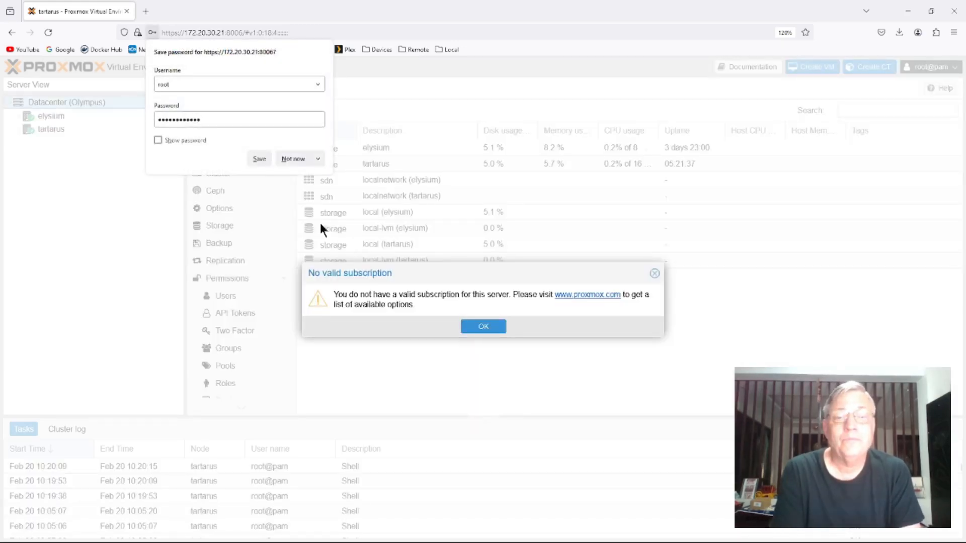
left_click(292, 159)
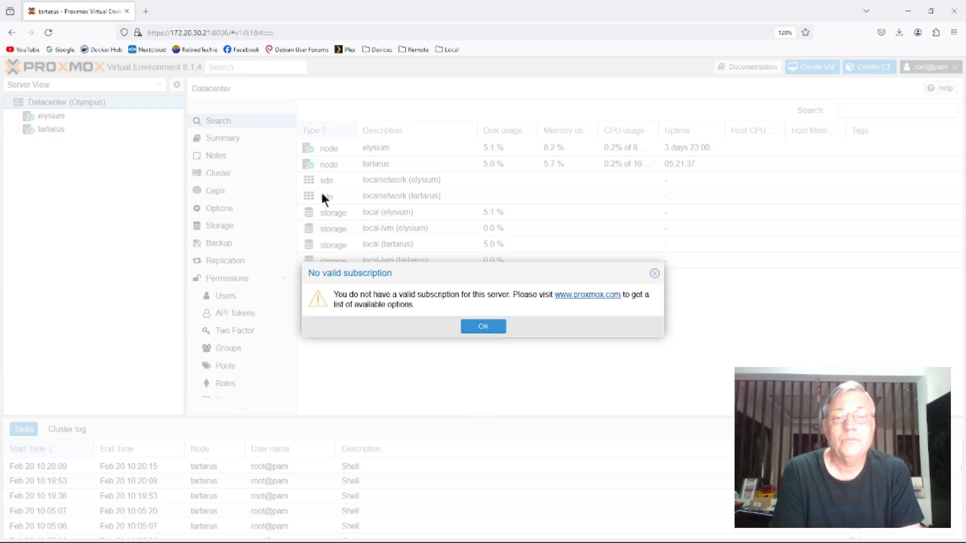
left_click(484, 326)
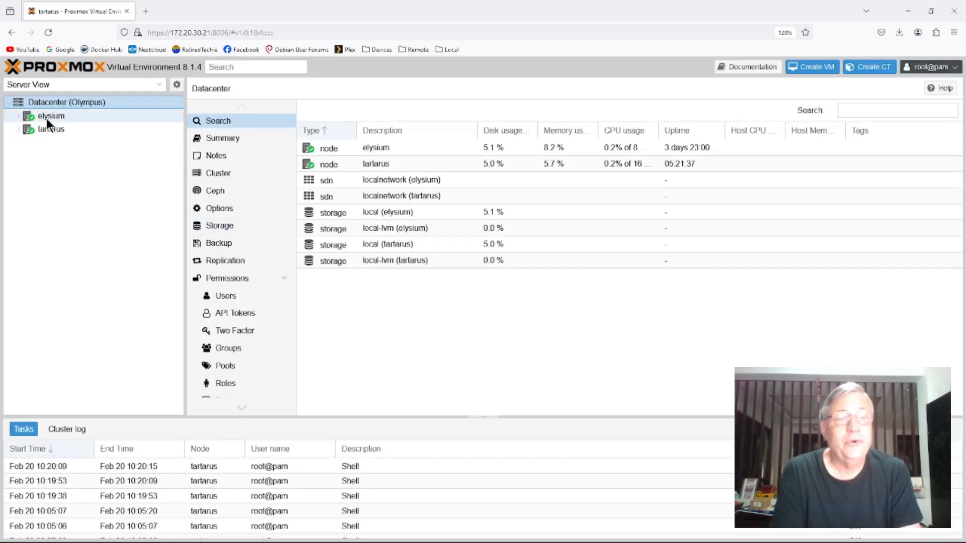
- Expand the elysium and tartarus nodes in the server tree and open a shell on elysium
left_click(19, 116)
left_click(23, 171)
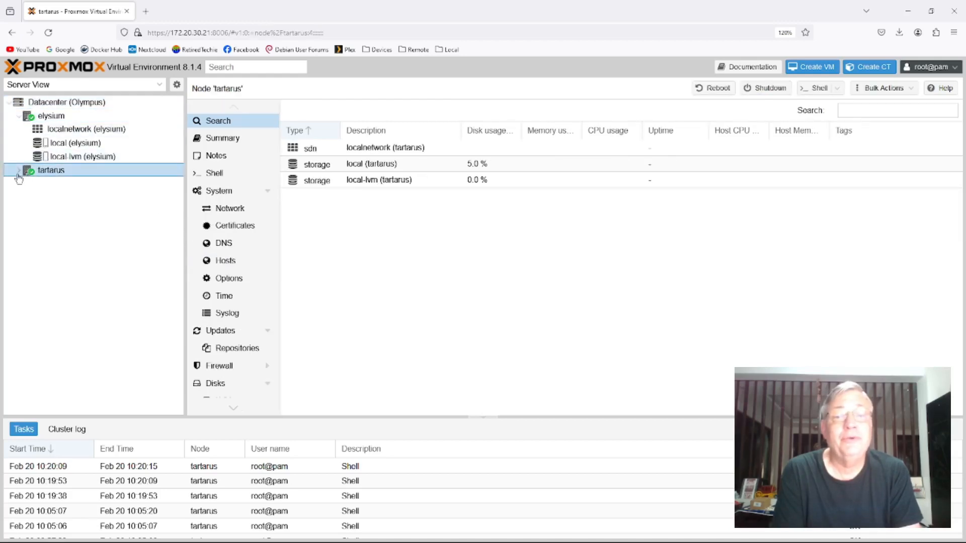
left_click(19, 170)
left_click(55, 114)
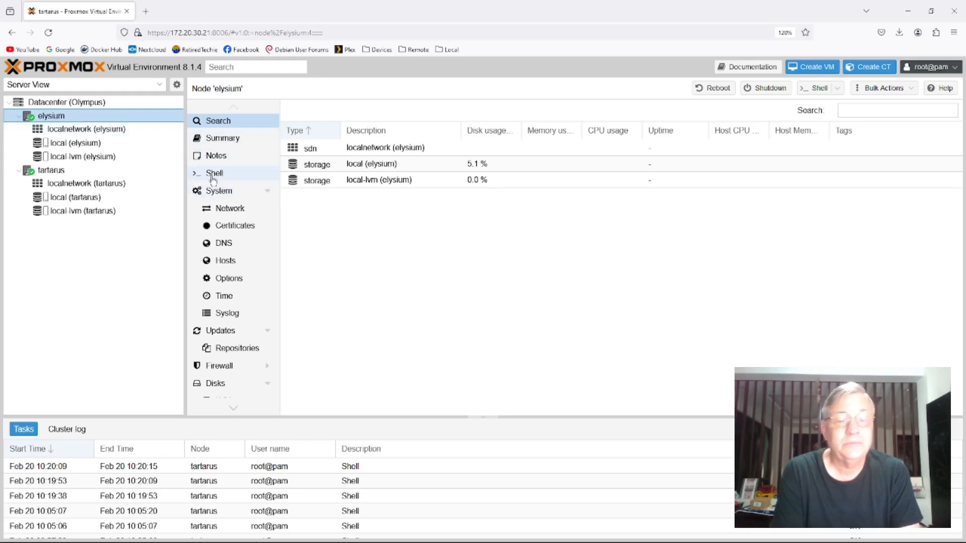
left_click(251, 176)
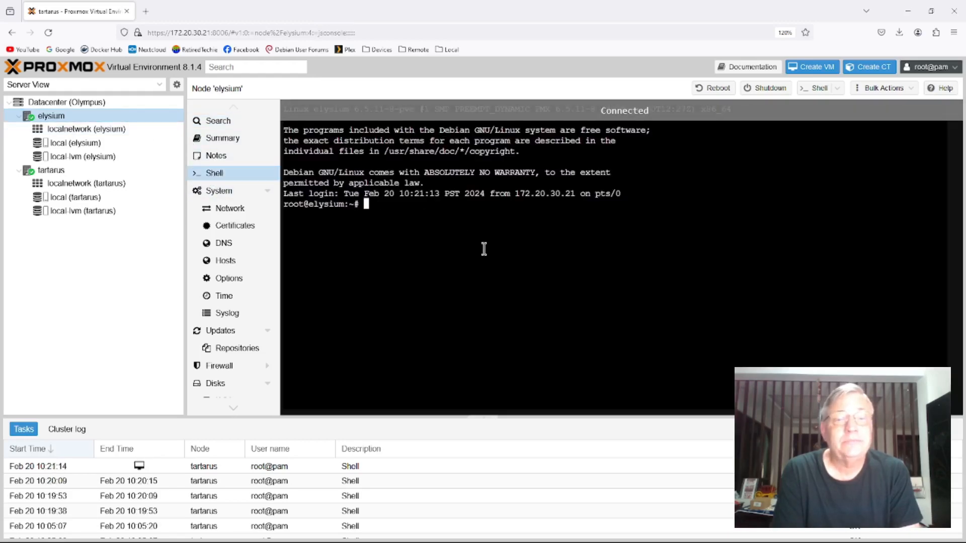
- Run cat /etc/passwd on elysium and review the listed accounts, starting with the root entry
type("cat /")
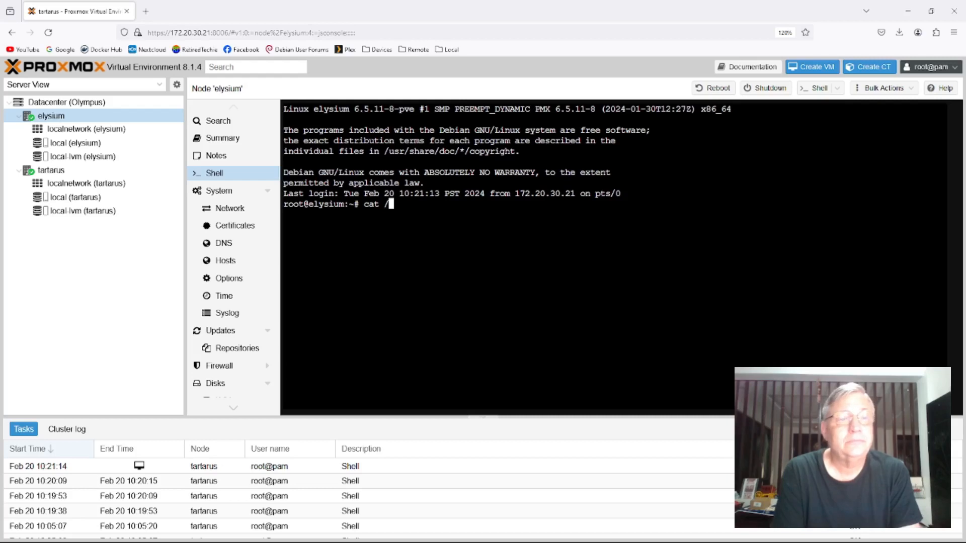
type("e5")
key("BackSpace")
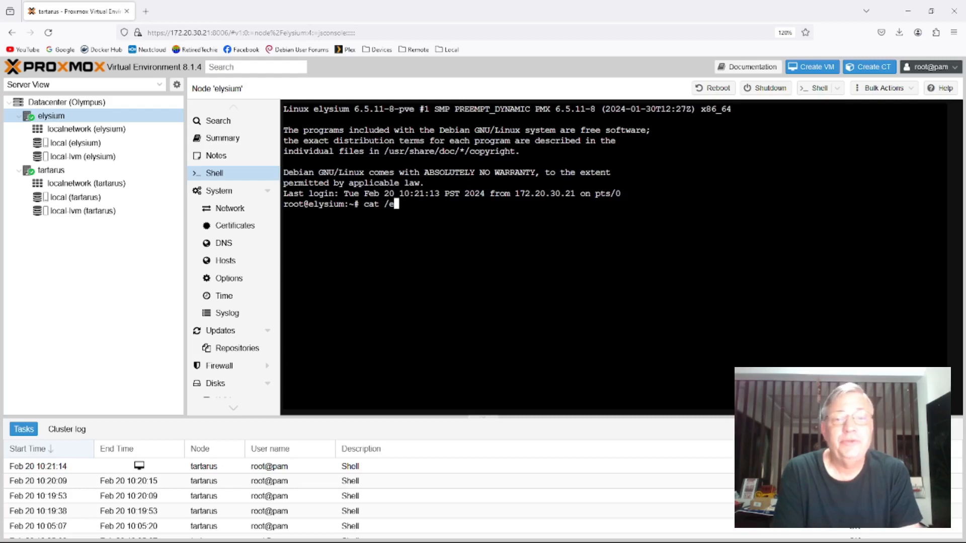
type("tc/passwd")
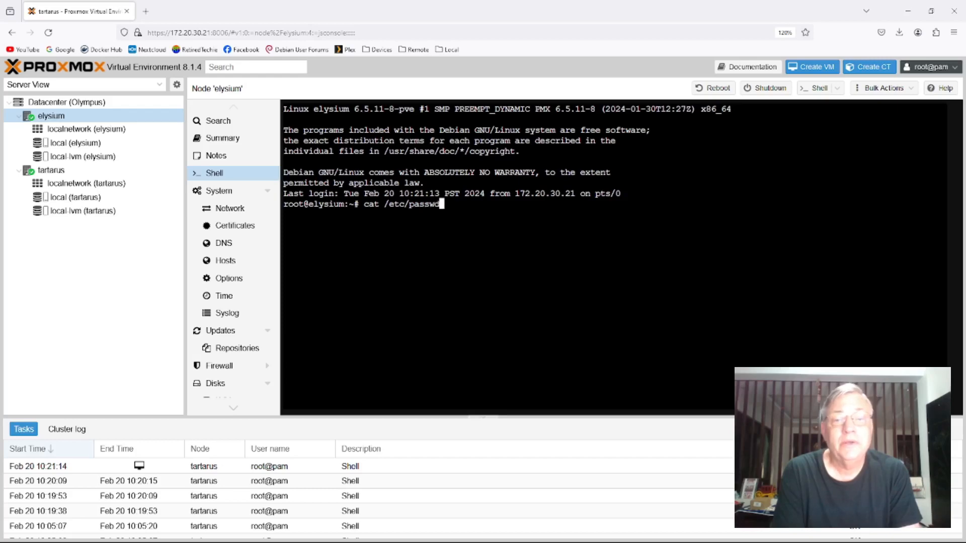
key("Return")
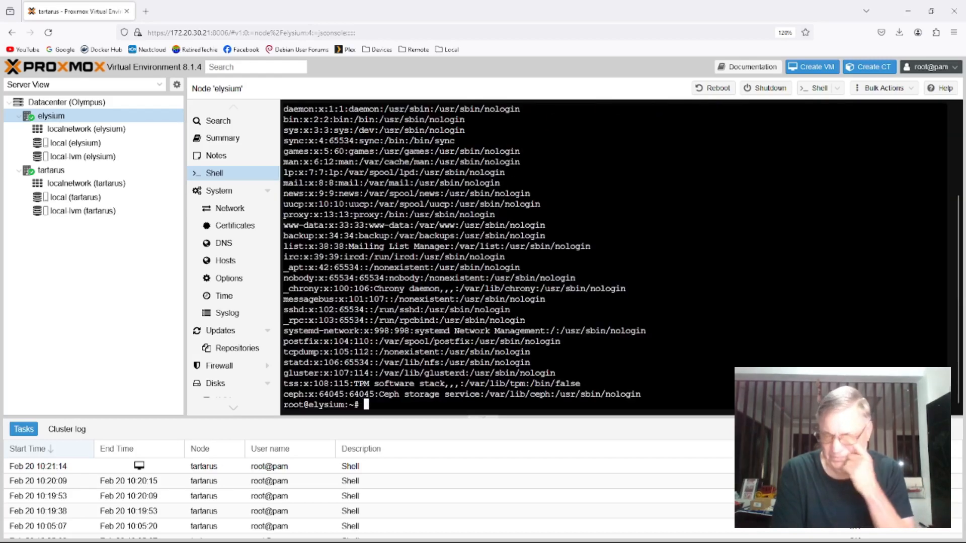
scroll(463, 199, "up", 2)
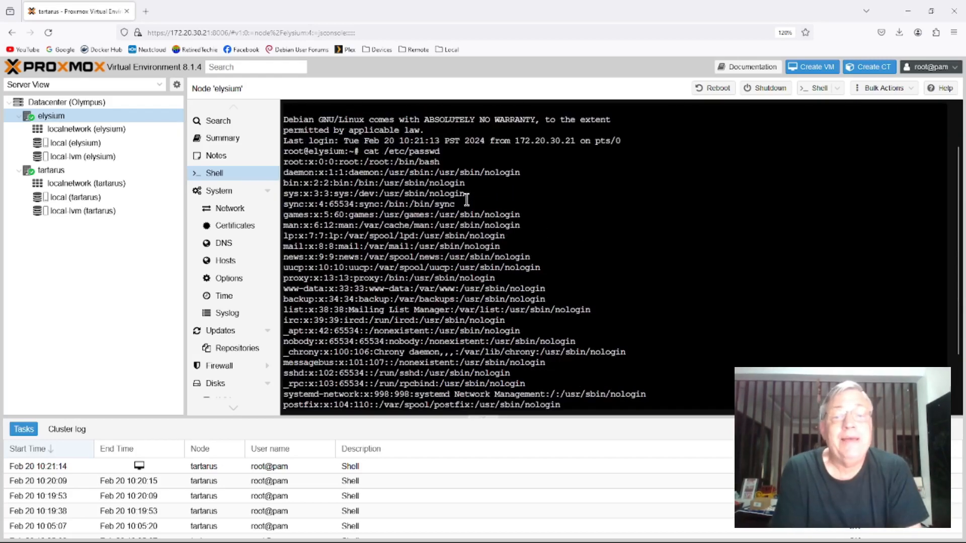
left_click_drag(439, 160, 283, 160)
scroll(382, 196, "down", 2)
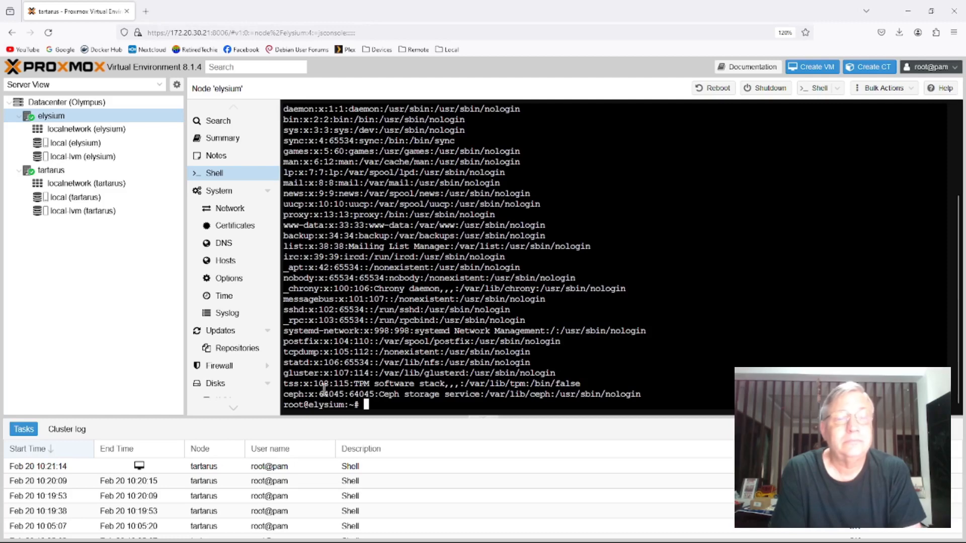
- Open the authentication realms under the Datacenter permissions
left_click(38, 103)
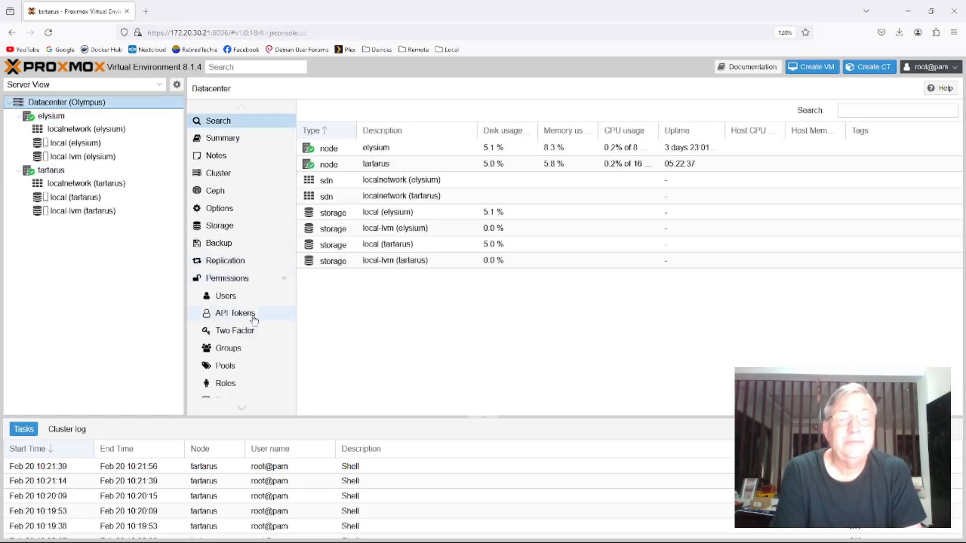
left_click(242, 408)
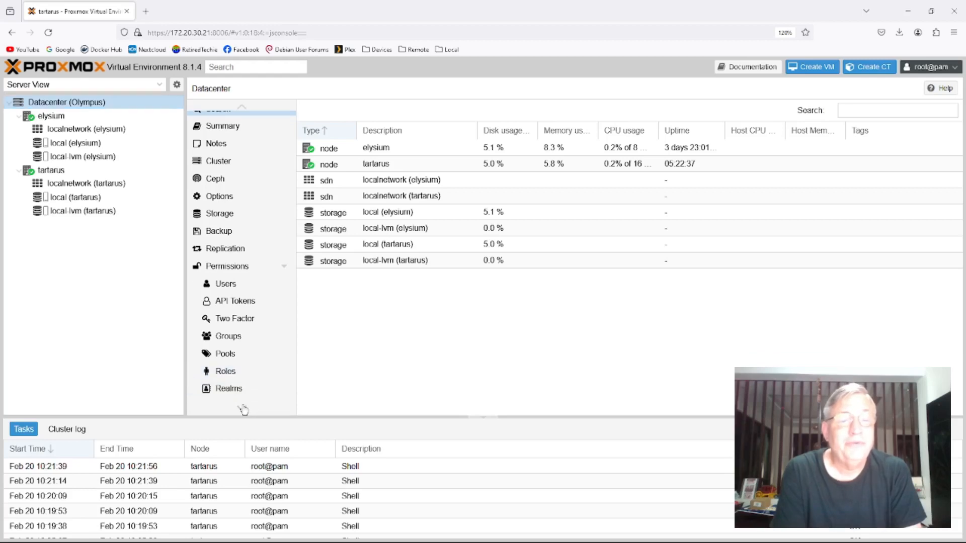
left_click(242, 408)
left_click(242, 408)
left_click(241, 408)
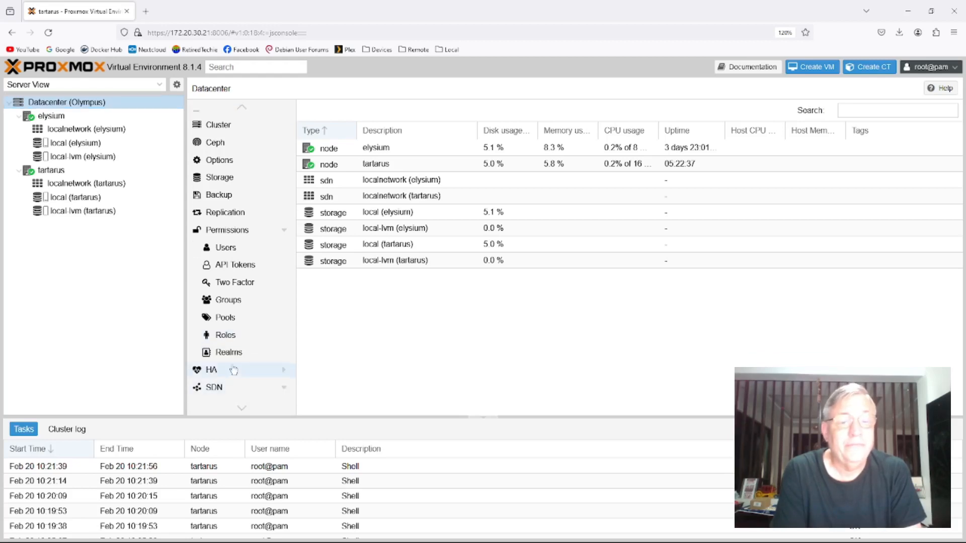
left_click(248, 347)
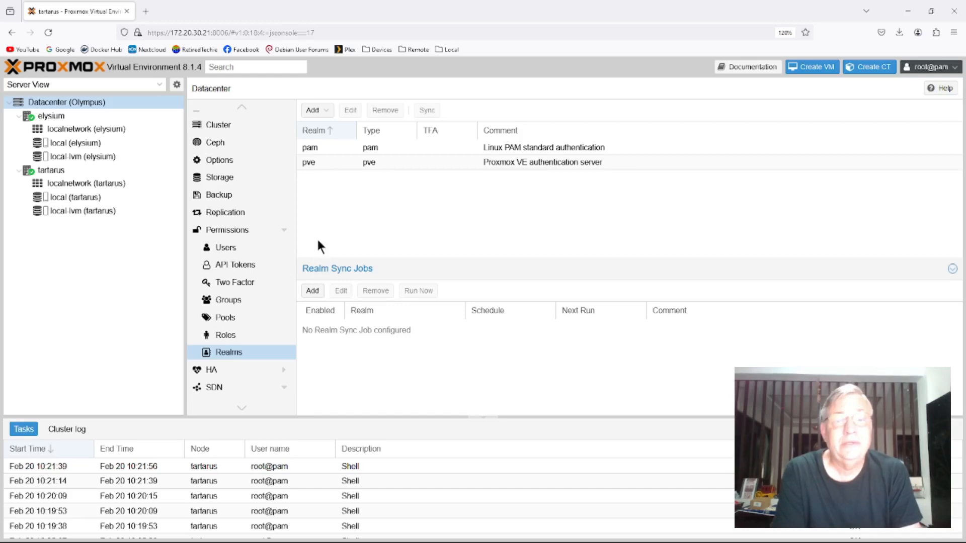
- Inspect the form for adding an Active Directory Server realm, including its realm and server fields, and close it without adding
left_click(312, 110)
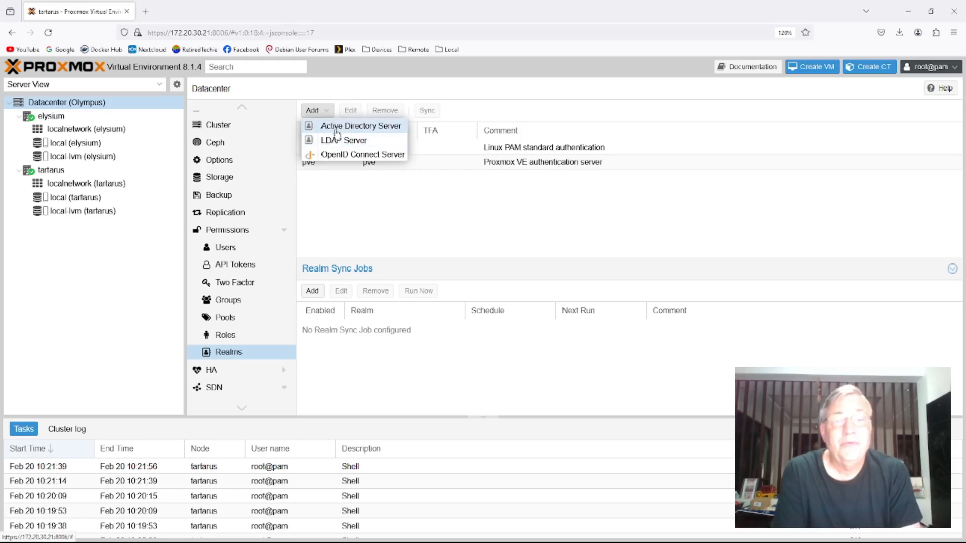
left_click(333, 127)
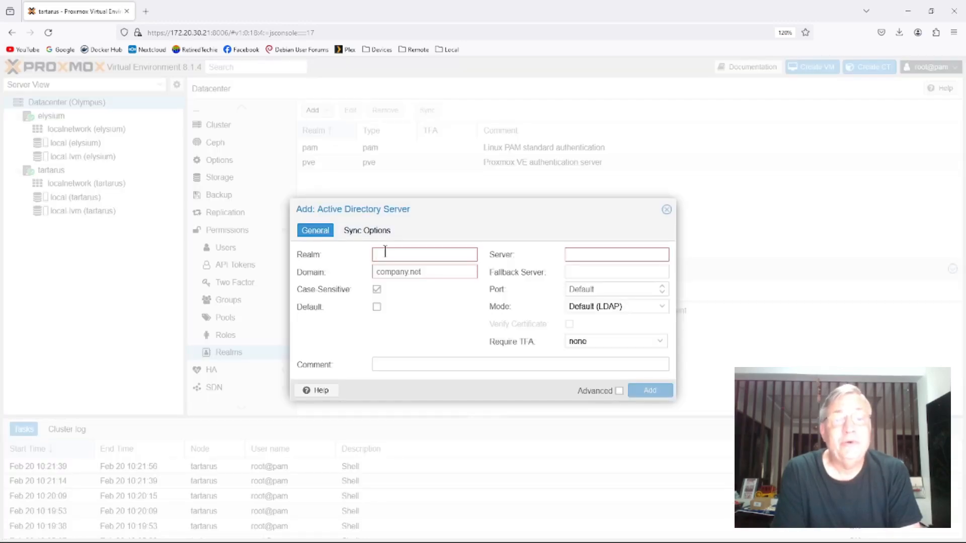
left_click(568, 253)
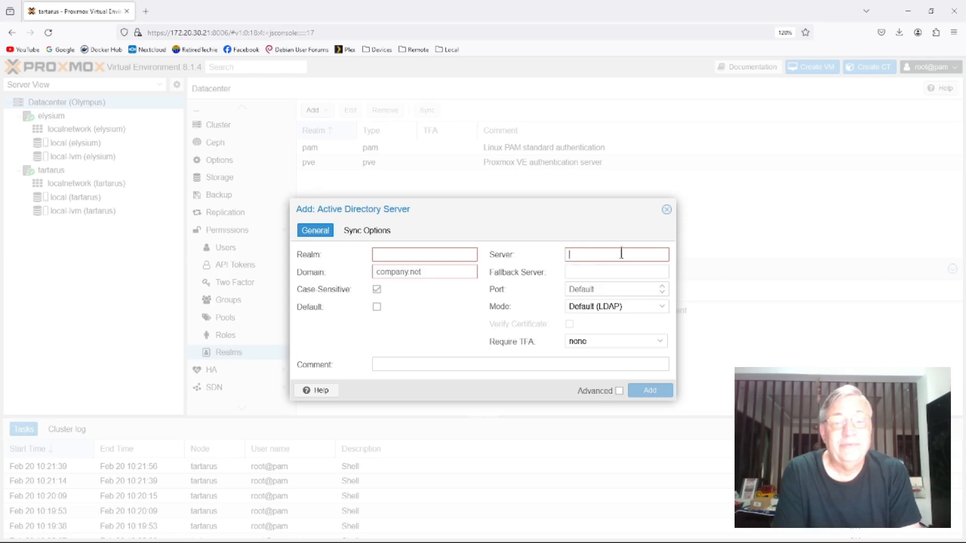
left_click(386, 257)
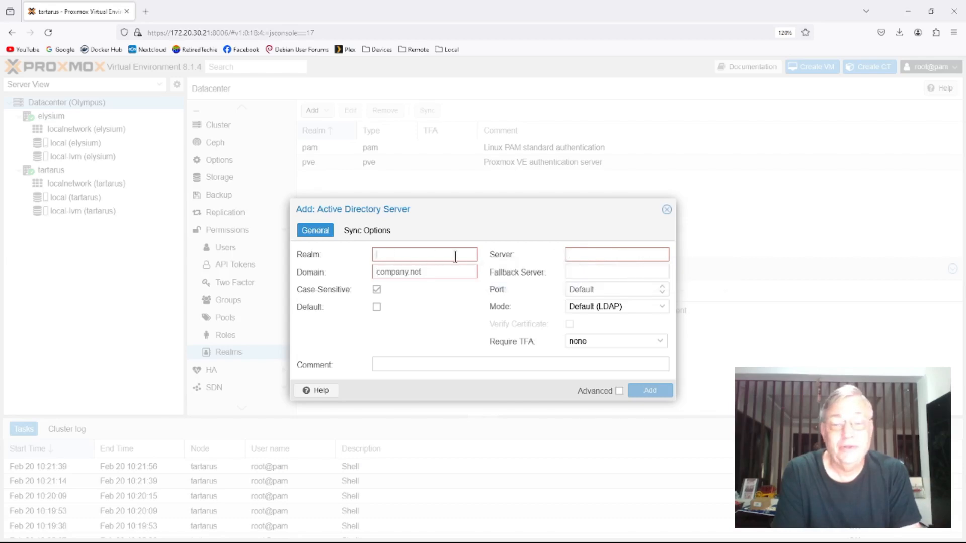
left_click(666, 209)
- Inspect the form for adding an LDAP Server realm and close it without adding
left_click(321, 112)
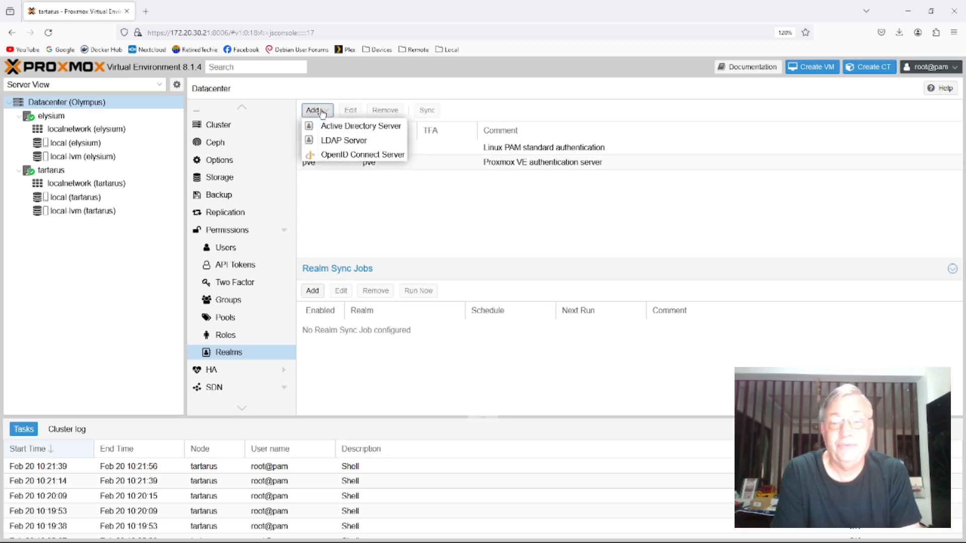
left_click(332, 142)
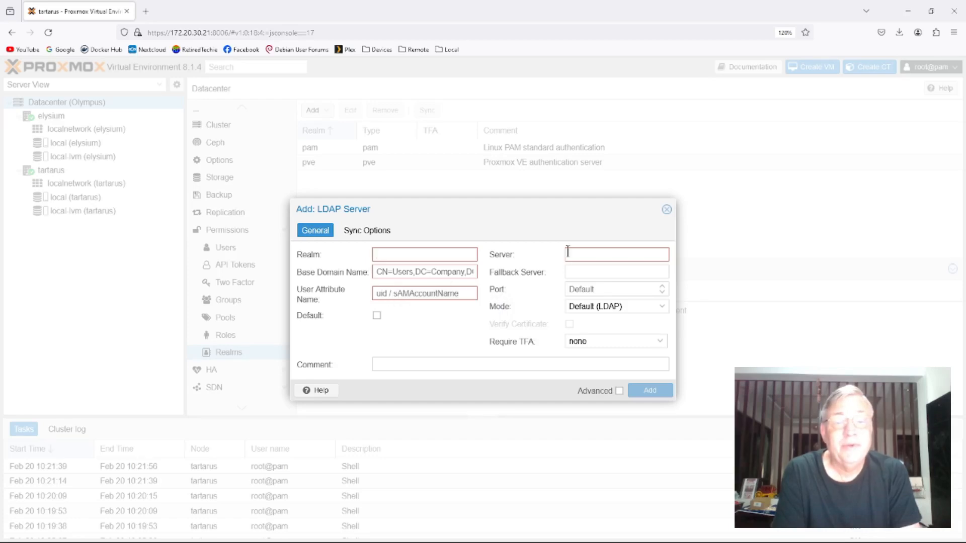
left_click(667, 210)
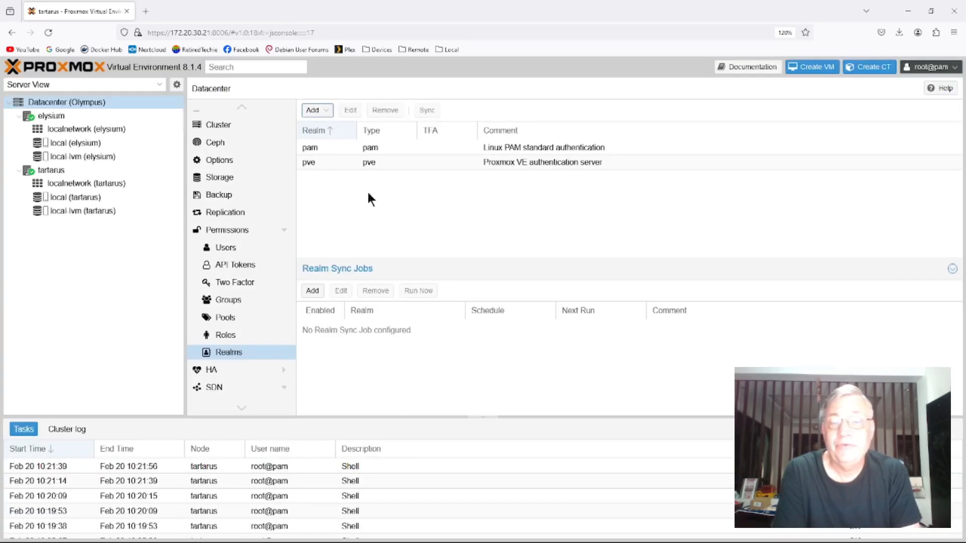
- Inspect the form for adding an OpenID Connect Server realm and close it without adding
left_click(313, 110)
left_click(358, 156)
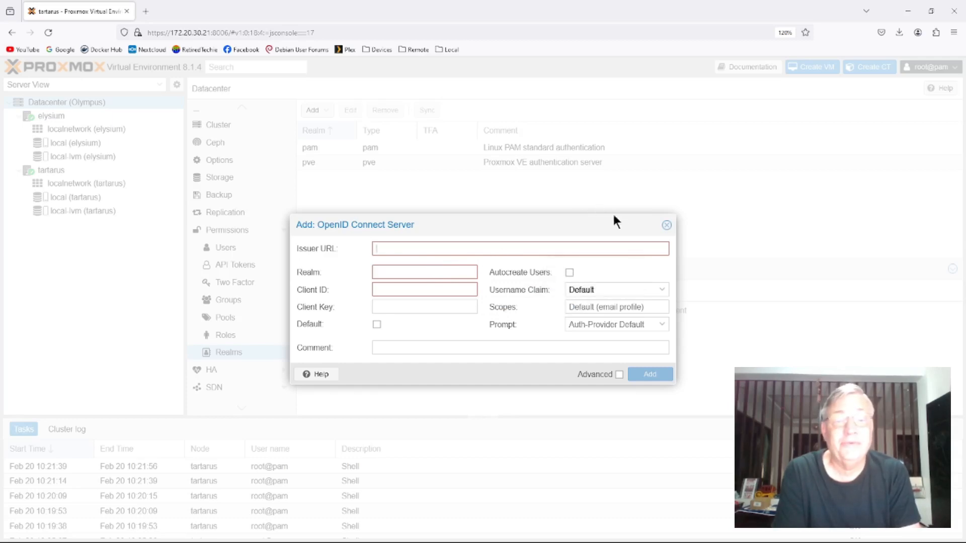
left_click(667, 225)
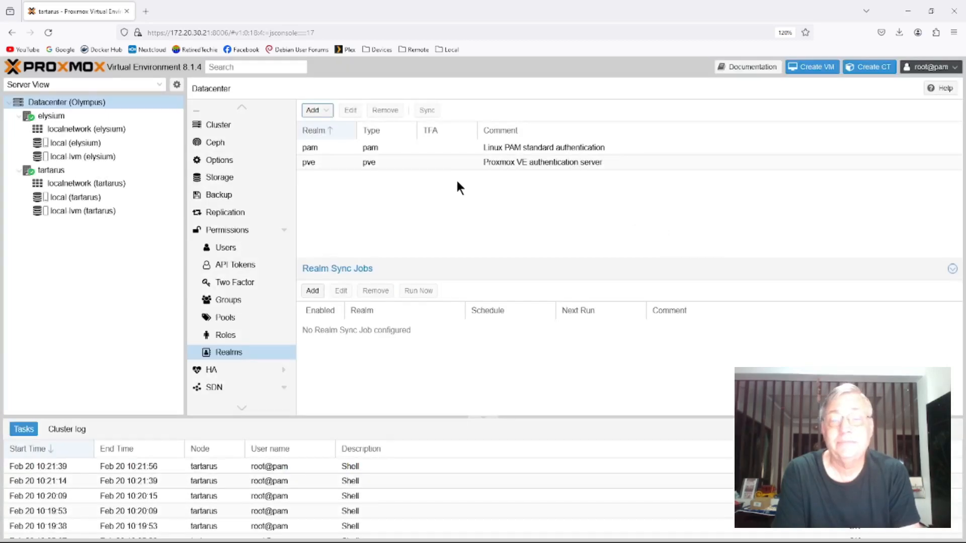
- Review the available realm types and the form for a new Realm Sync Job, leaving both without creating anything
left_click(318, 112)
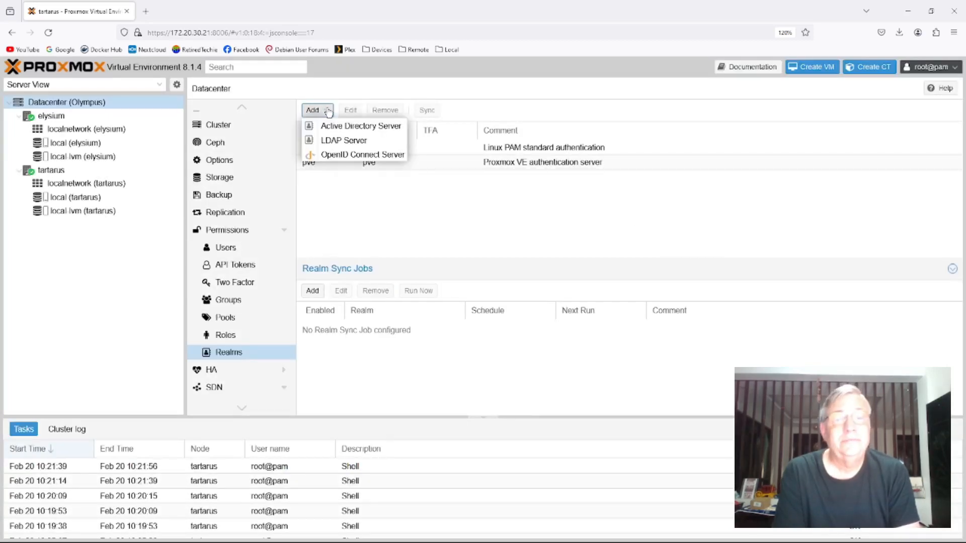
left_click(633, 243)
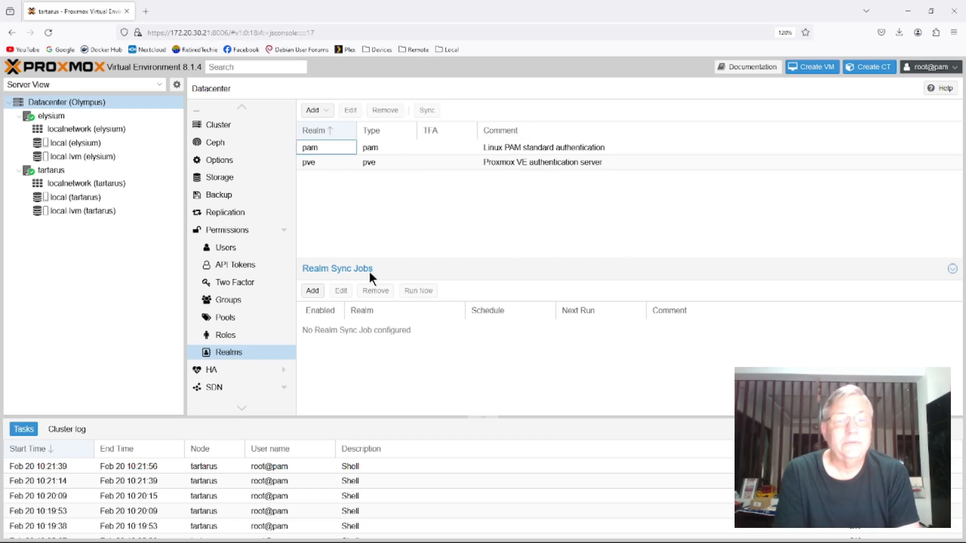
left_click(314, 291)
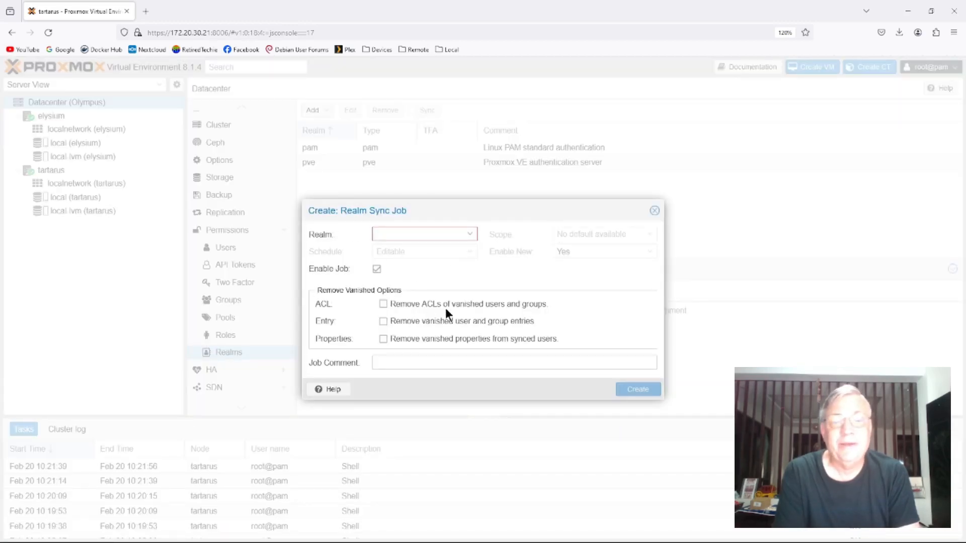
left_click(654, 211)
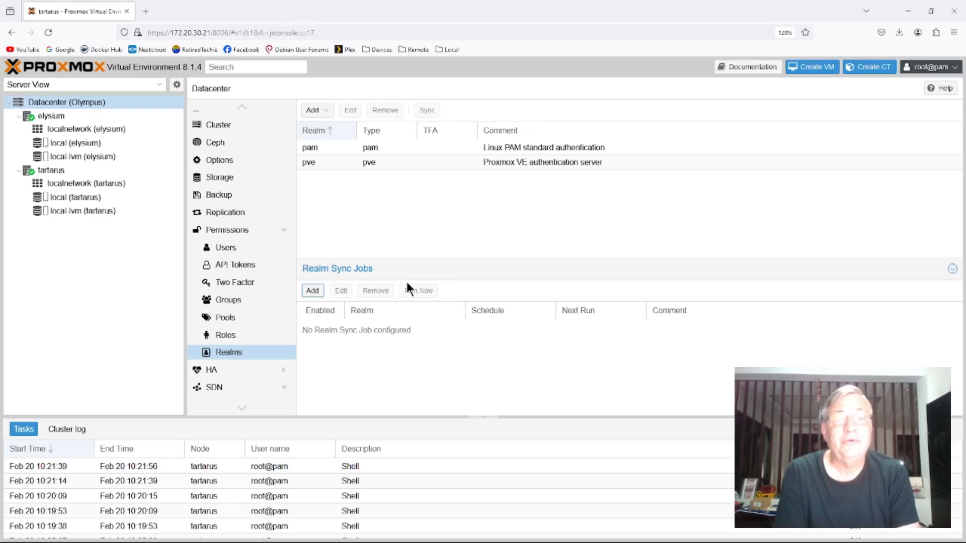
- Open the Datacenter roles and review the built-in roles with their privileges
left_click(234, 334)
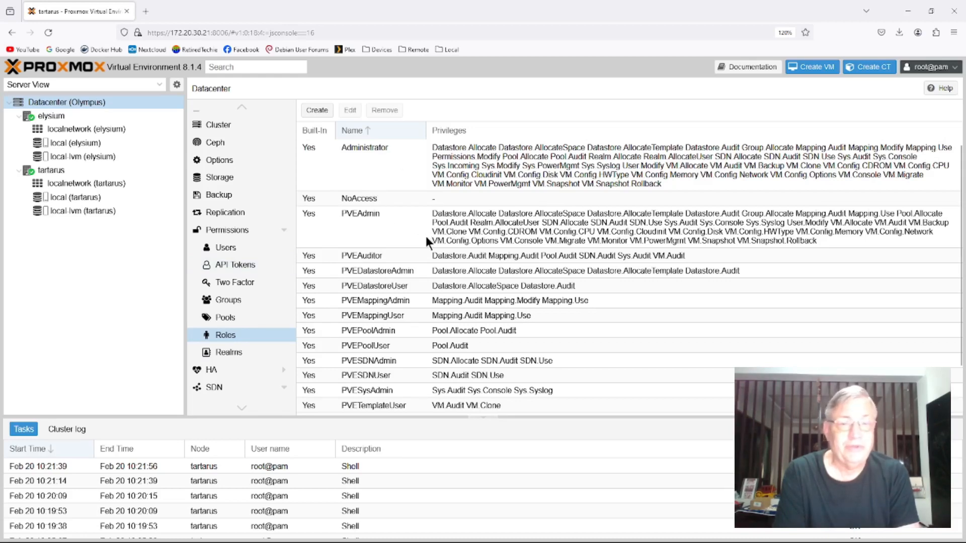
scroll(423, 236, "down", 2)
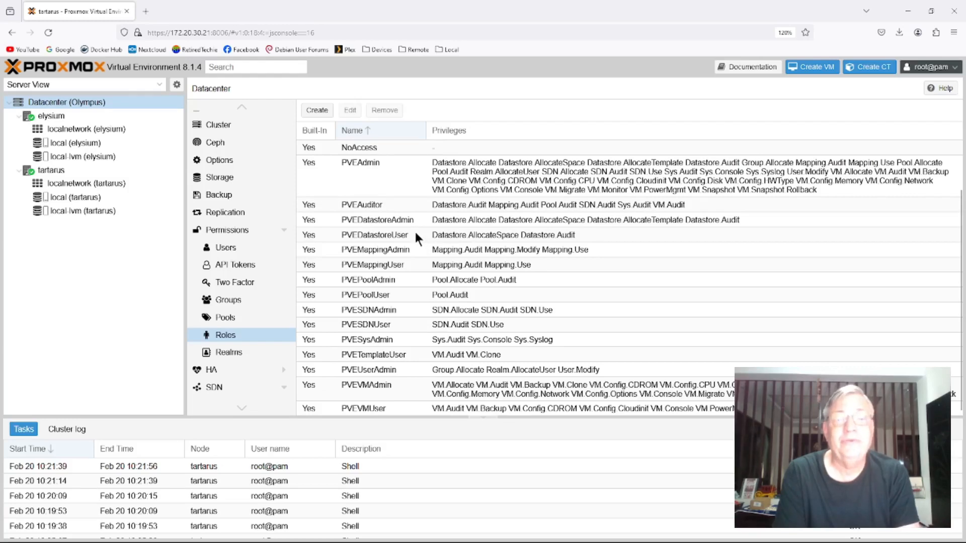
scroll(409, 224, "up", 2)
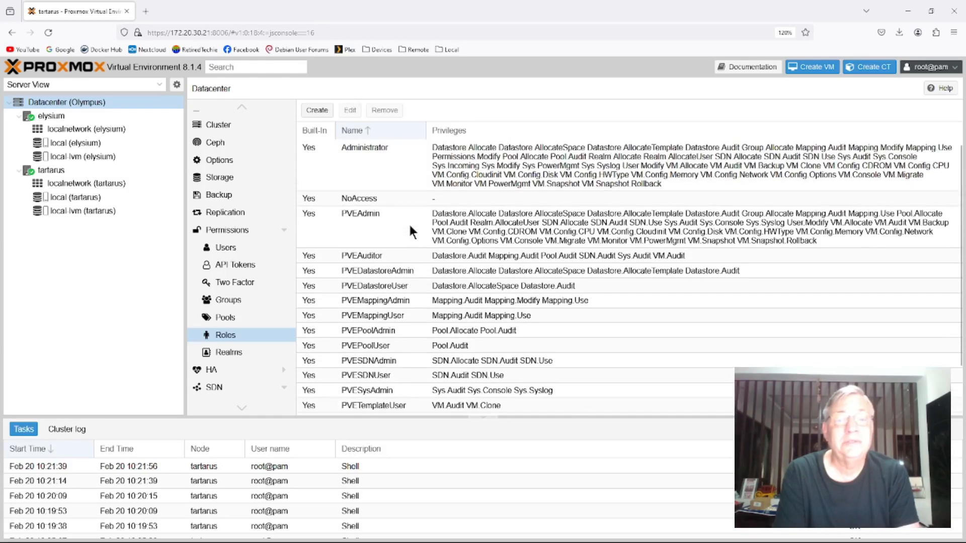
- Inspect the new role form and its available privileges, close it without creating a role, and view the resource pools
left_click(363, 162)
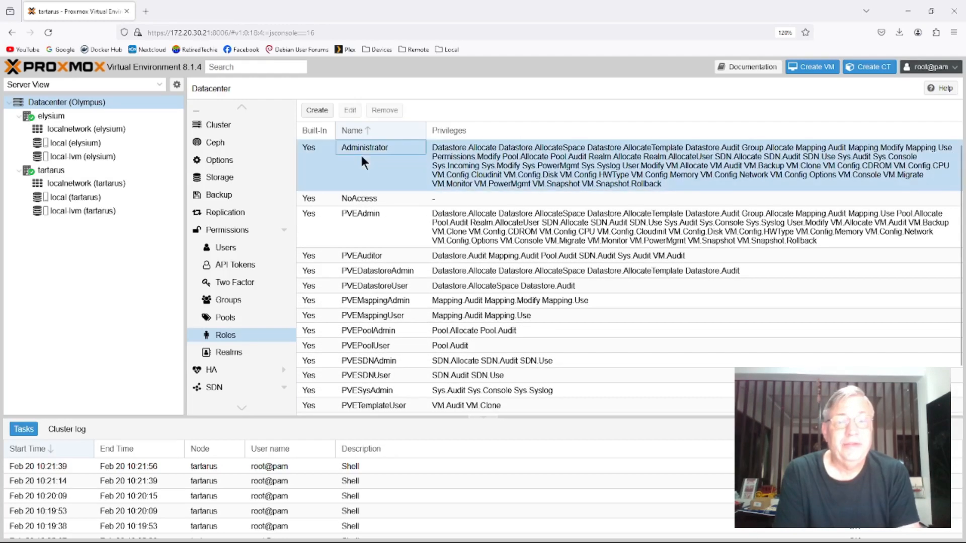
left_click(350, 109)
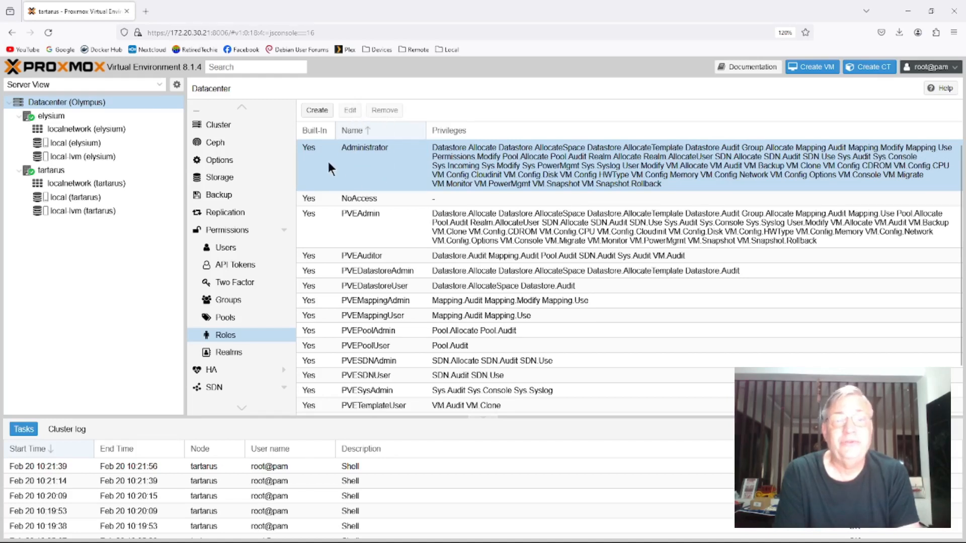
left_click(316, 110)
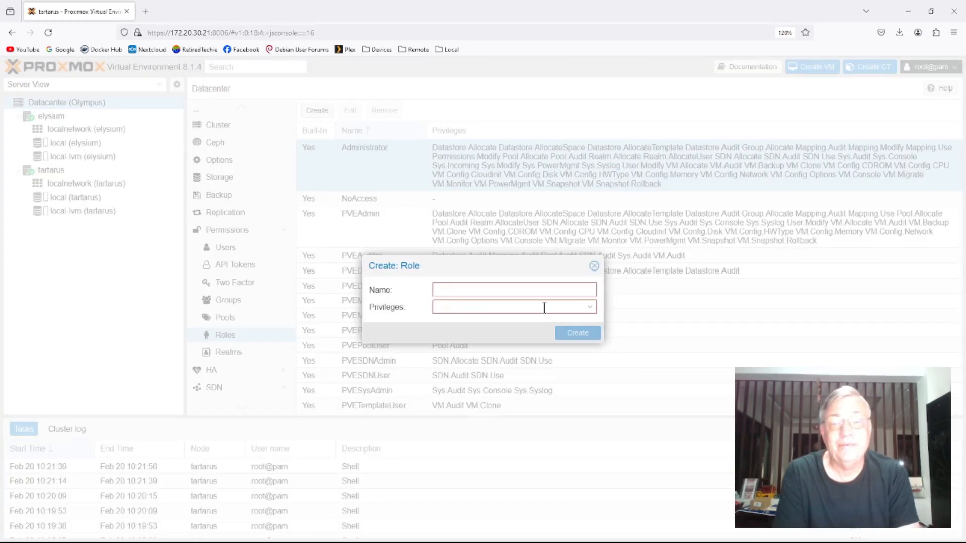
left_click(590, 308)
scroll(498, 363, "down", 5)
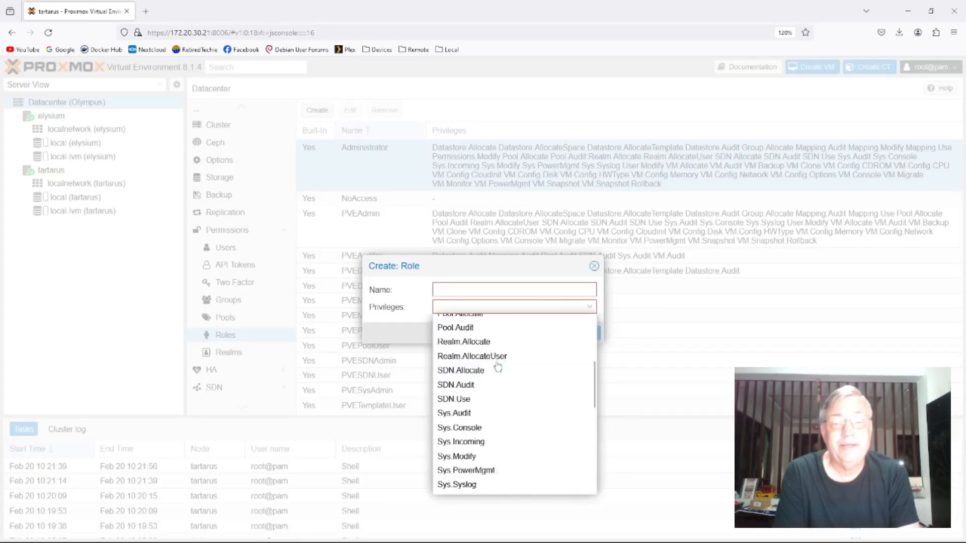
left_click(594, 267)
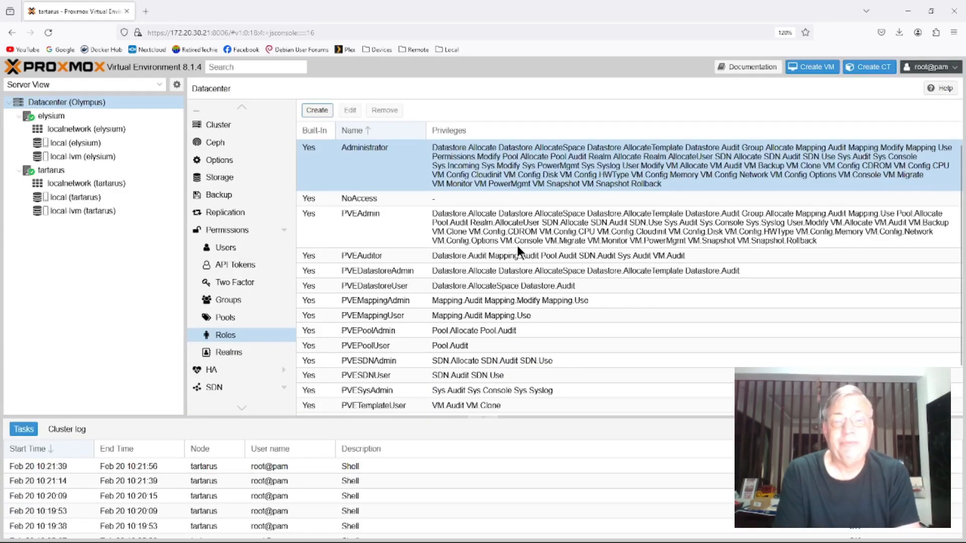
left_click(244, 321)
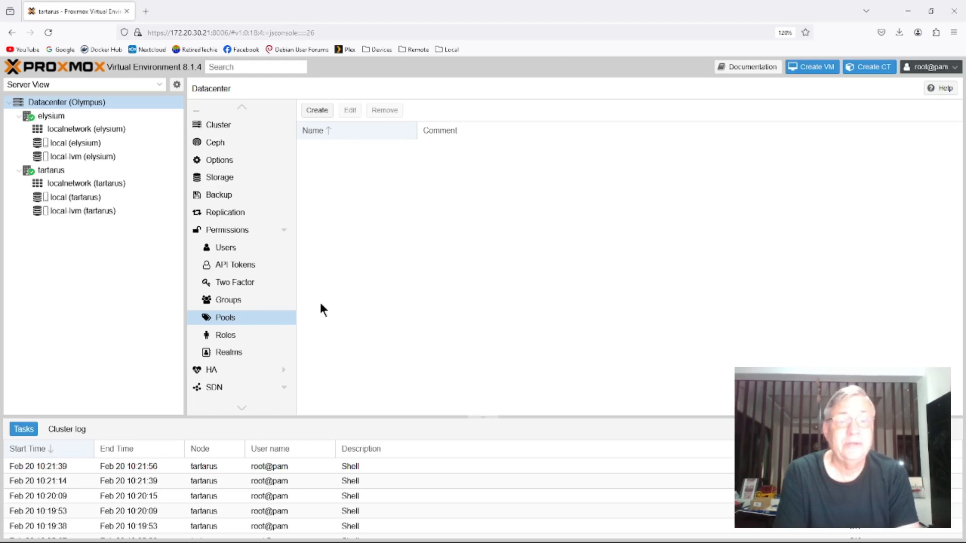
- Create a Datacenter group named Admin with the comment System Administrator
left_click(226, 304)
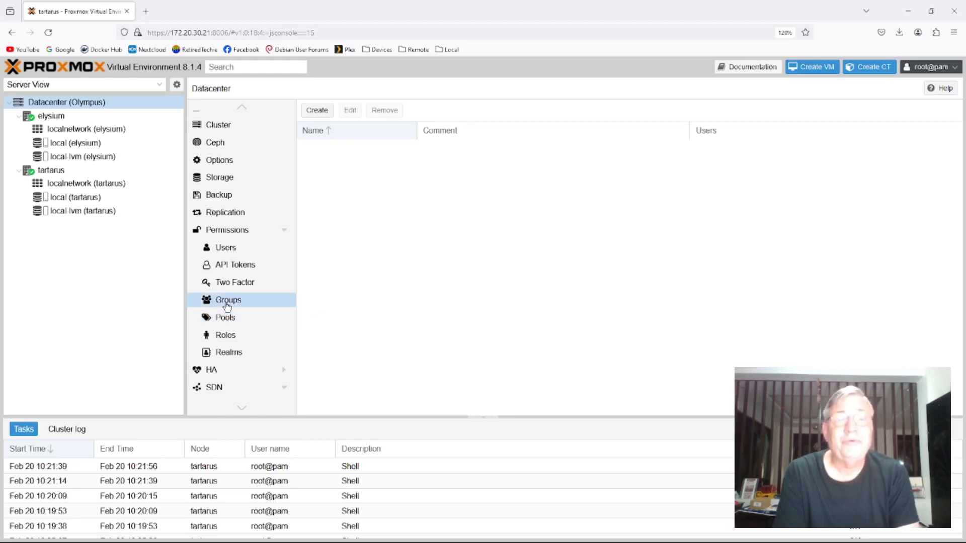
left_click(318, 112)
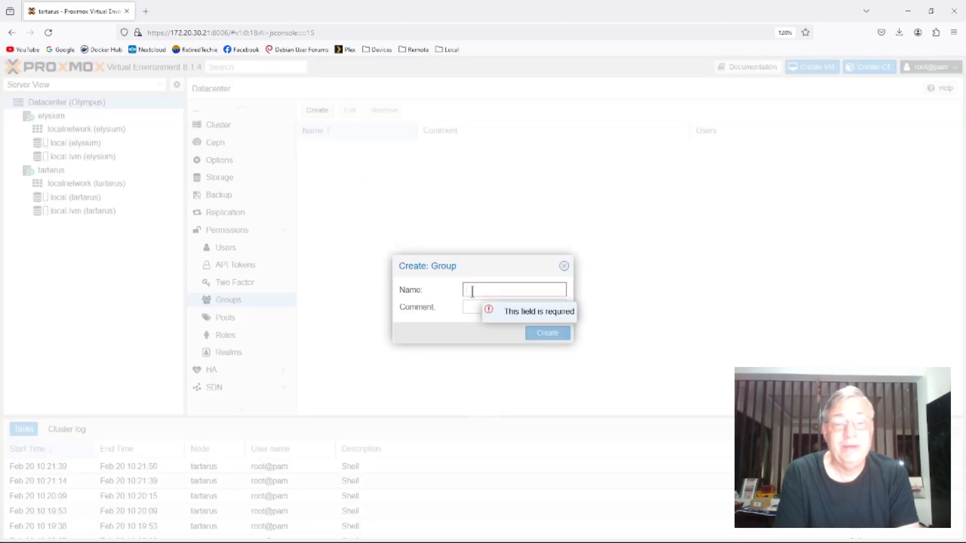
type("Admin")
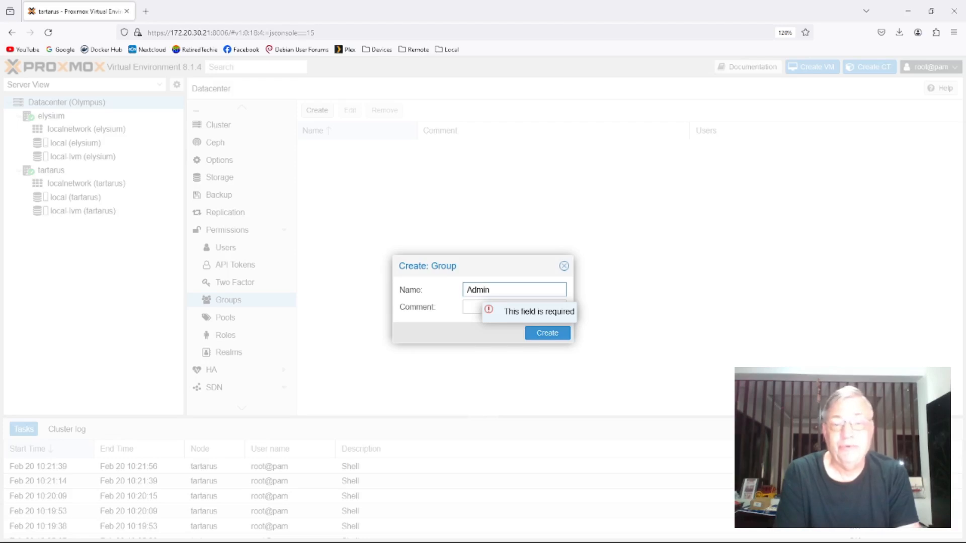
left_click(481, 304)
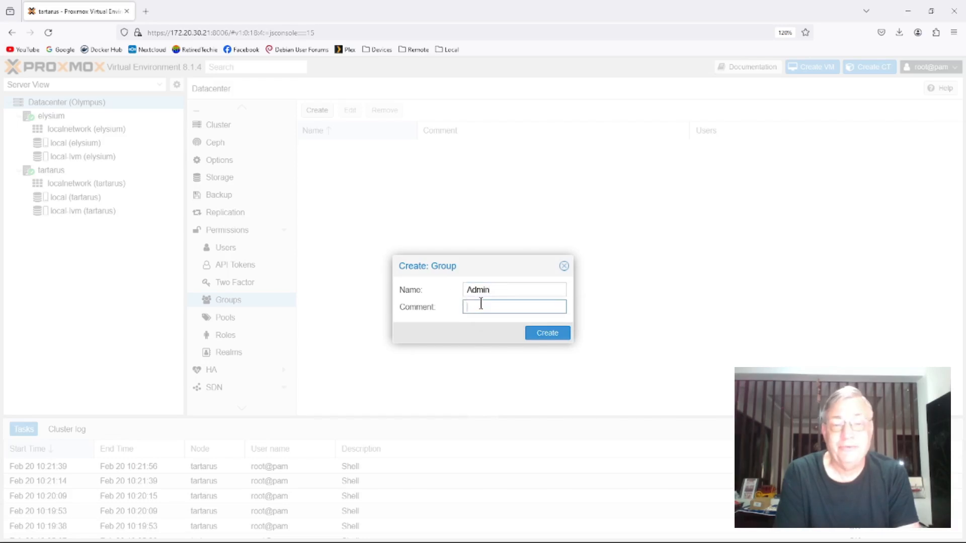
type("System A")
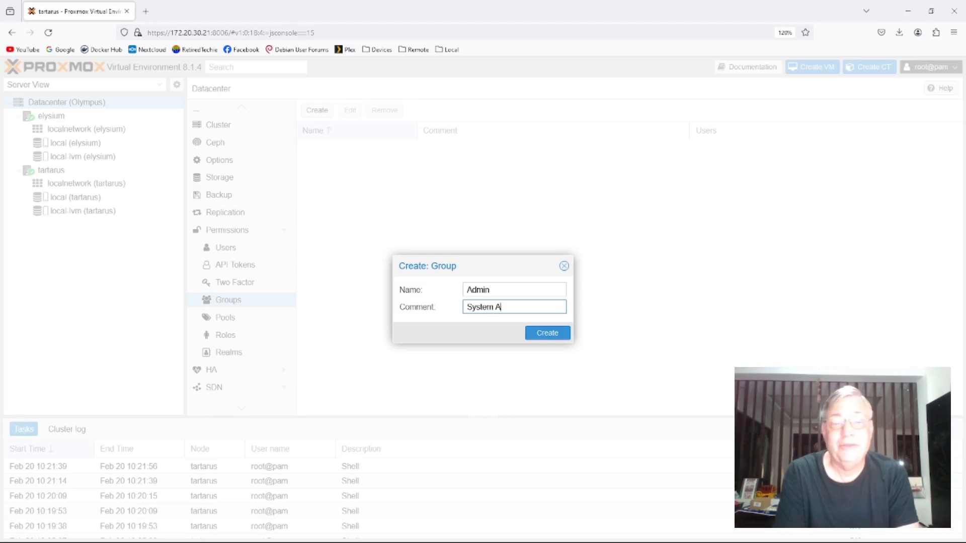
type("dministrator")
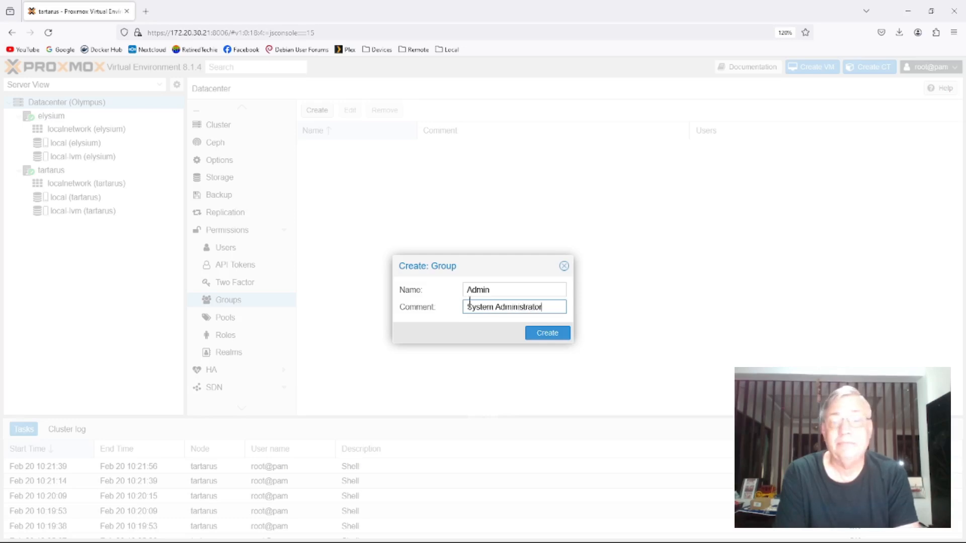
left_click(546, 333)
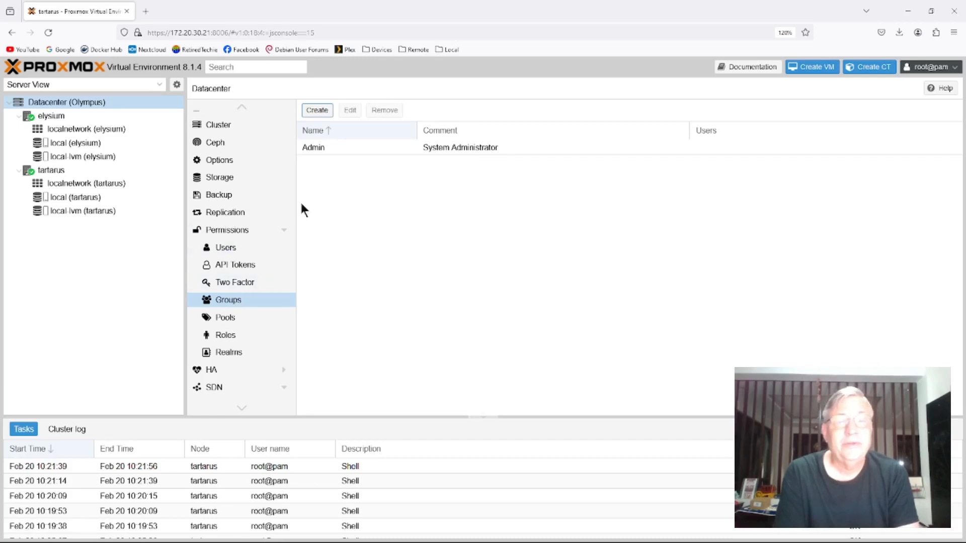
- Create a second group named User with the comment System User
left_click(316, 109)
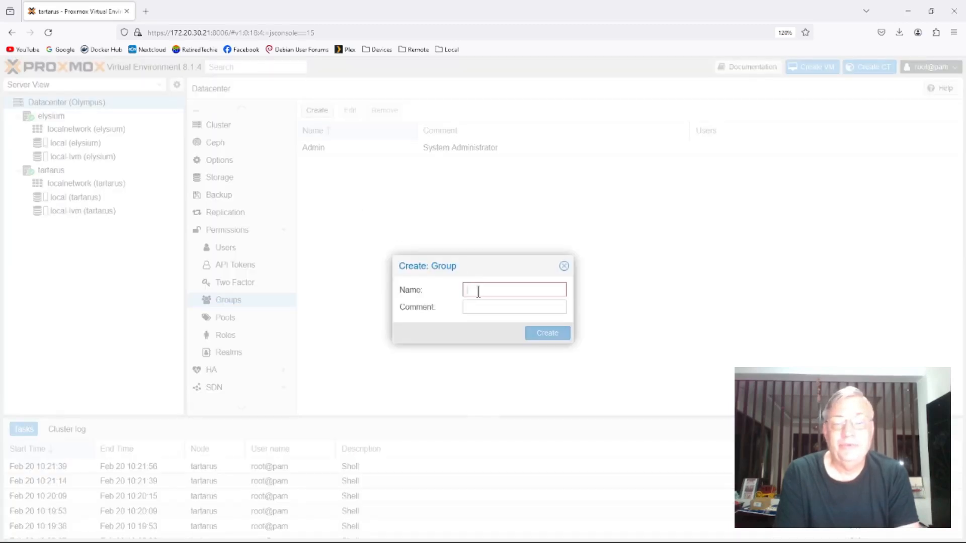
type("User")
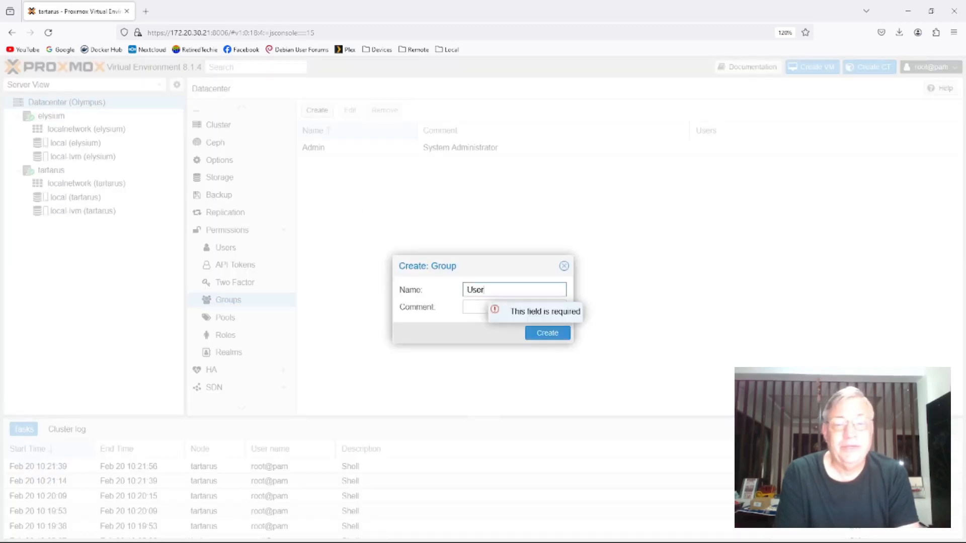
left_click(480, 307)
type("Sys")
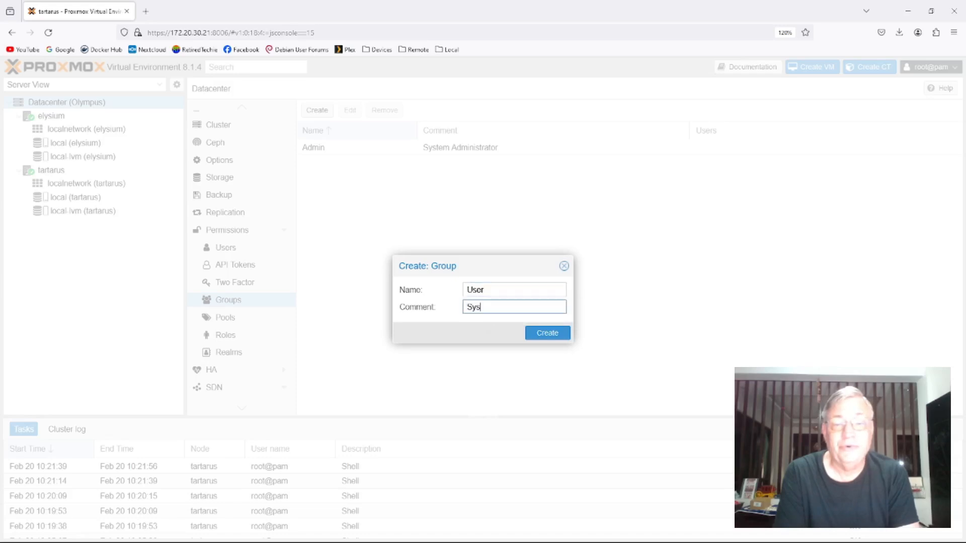
type("tem User")
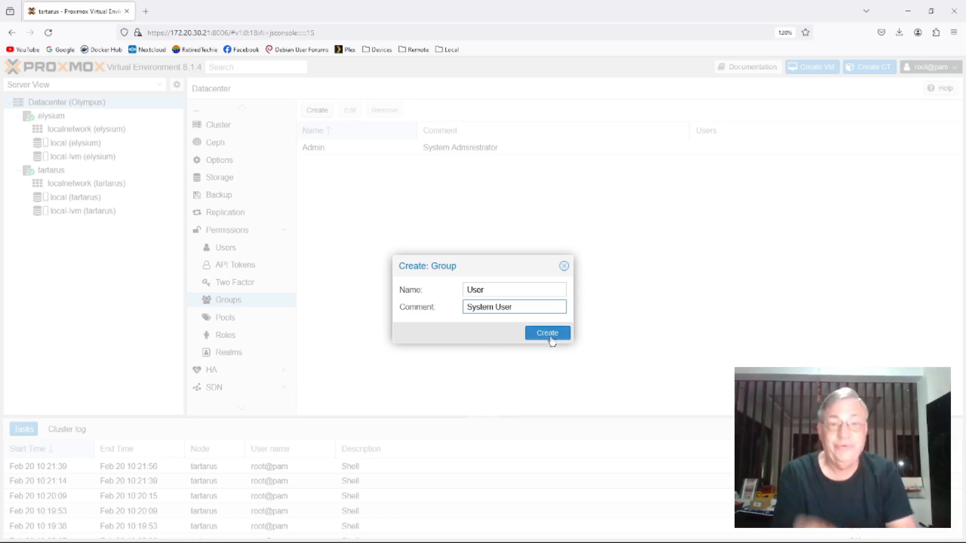
left_click(549, 334)
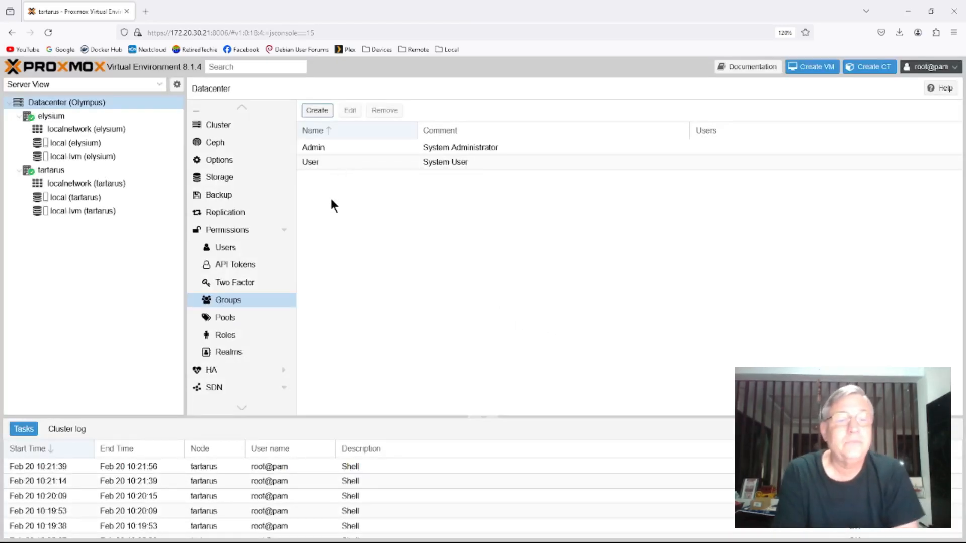
- Review the available two-factor authentication types and the API tokens without adding anything
left_click(234, 288)
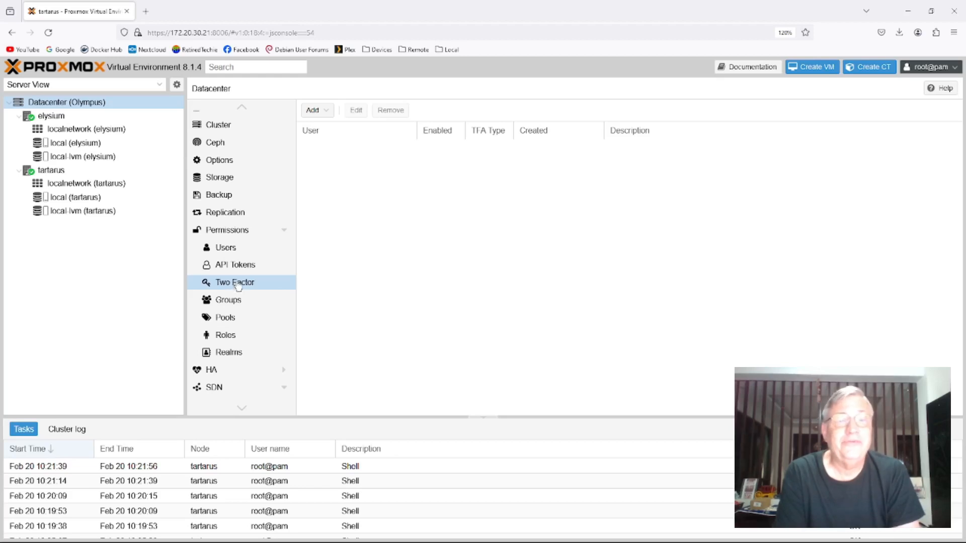
left_click(326, 115)
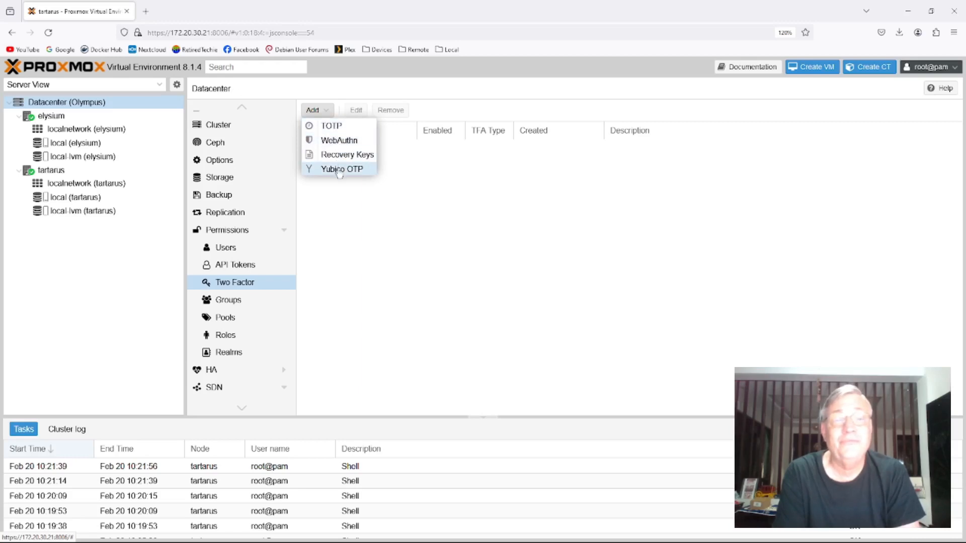
left_click(452, 196)
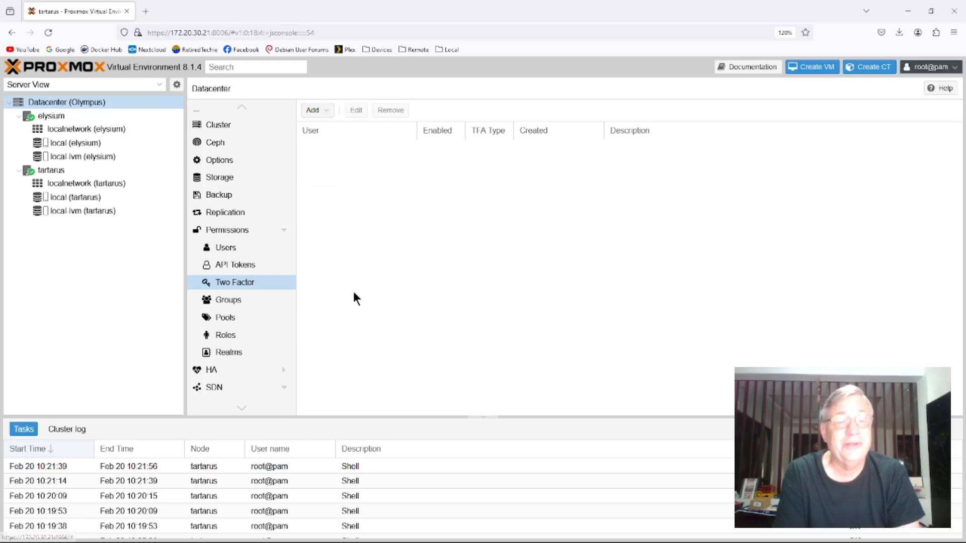
left_click(236, 269)
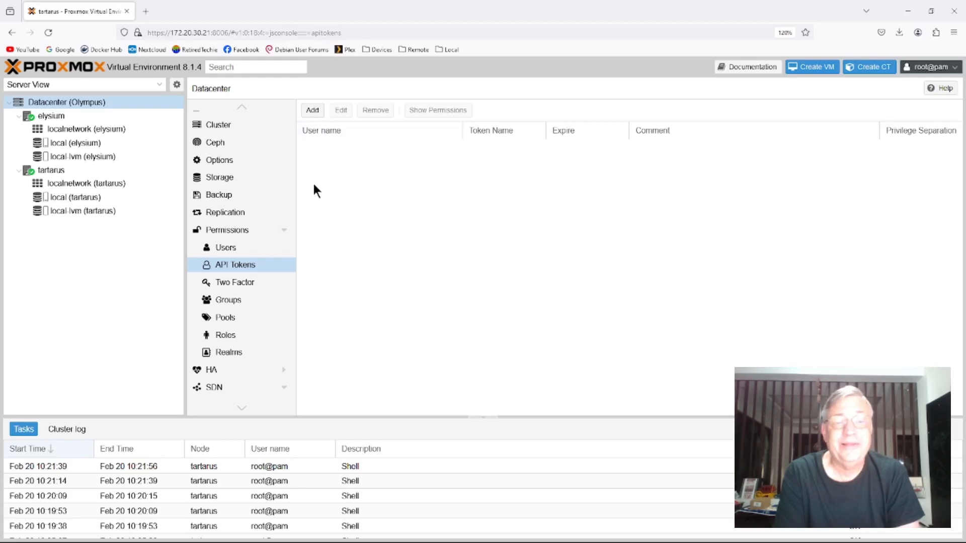
- Add the user rt in the Linux PAM standard authentication realm, filling in the first and last name
left_click(223, 248)
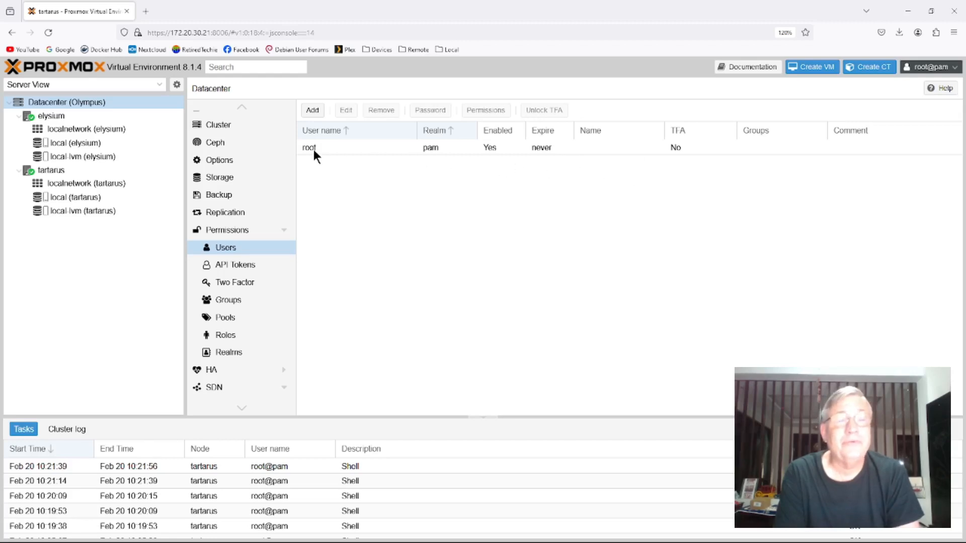
left_click(313, 110)
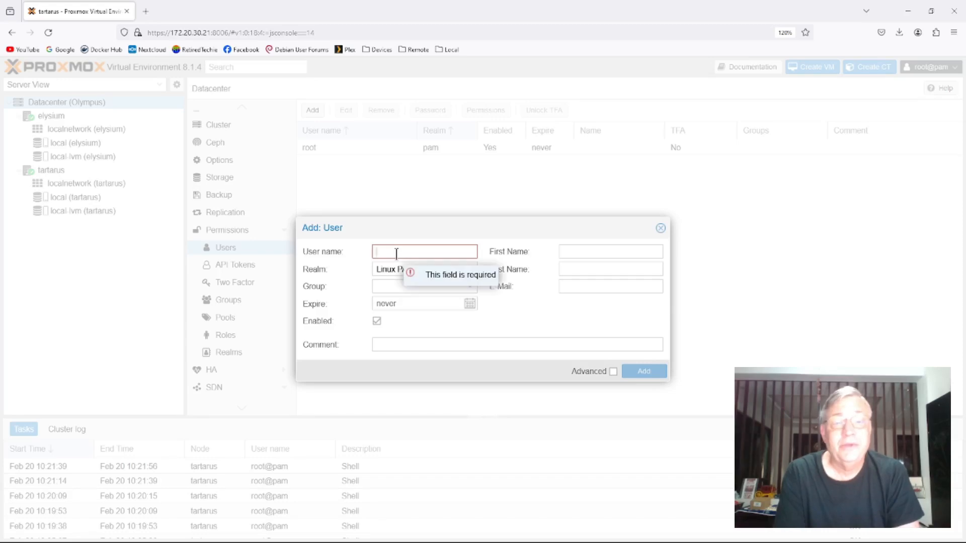
type("rt")
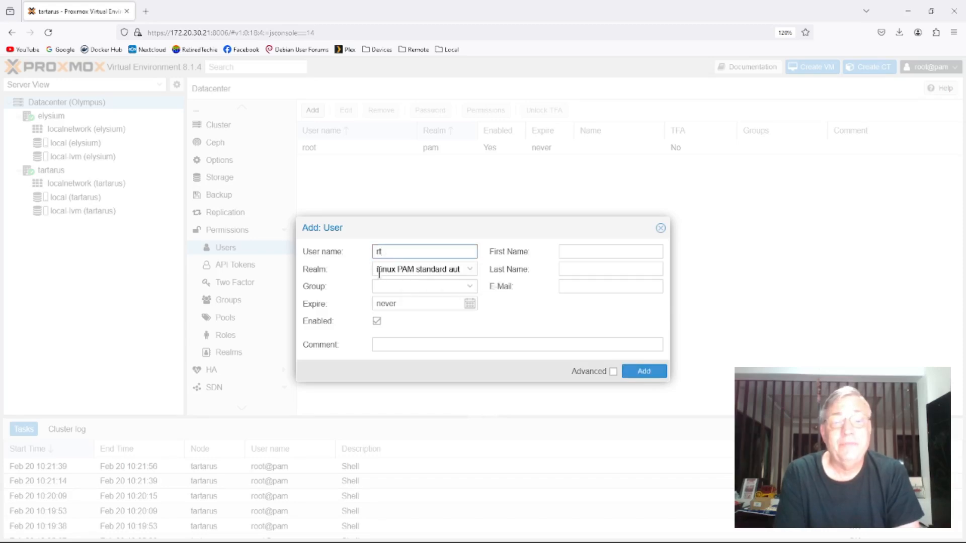
left_click(572, 247)
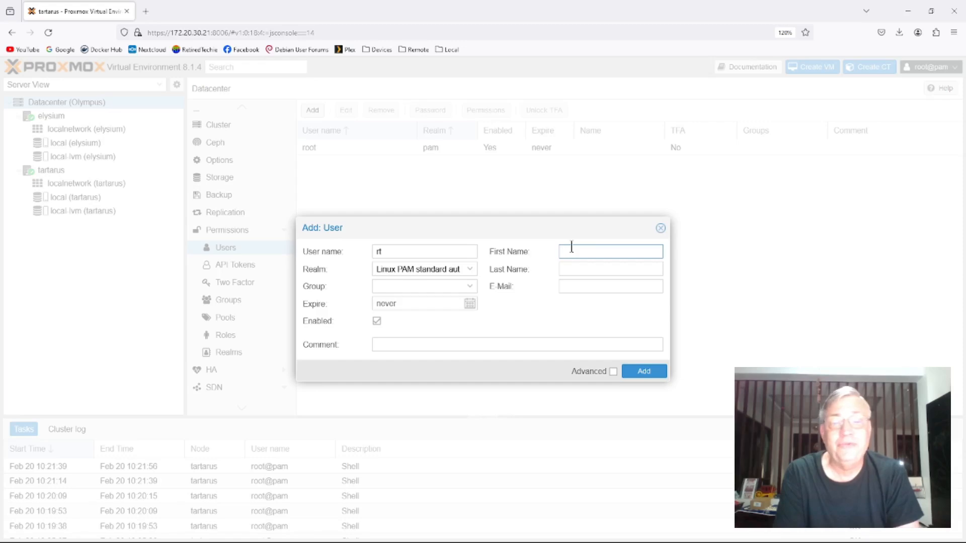
type("Retired")
left_click(577, 268)
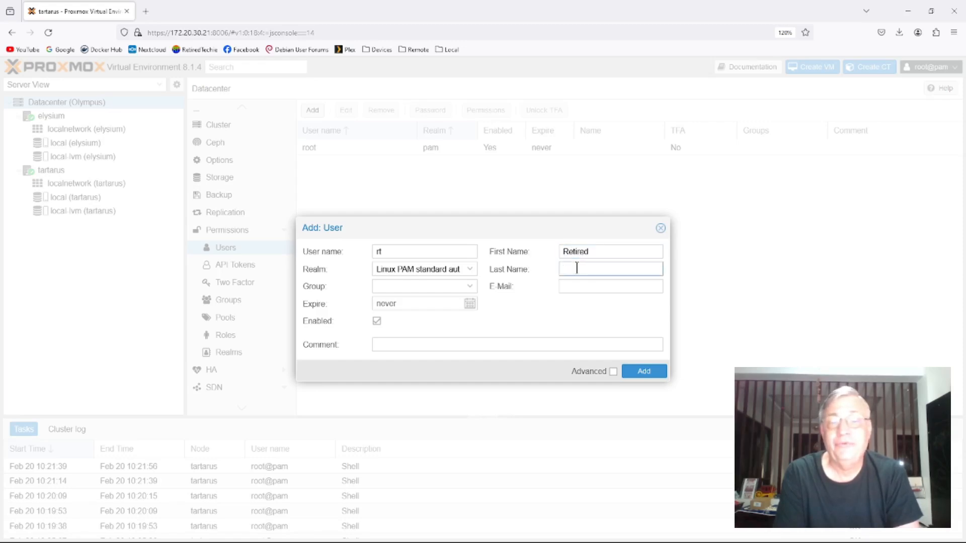
type("Techie")
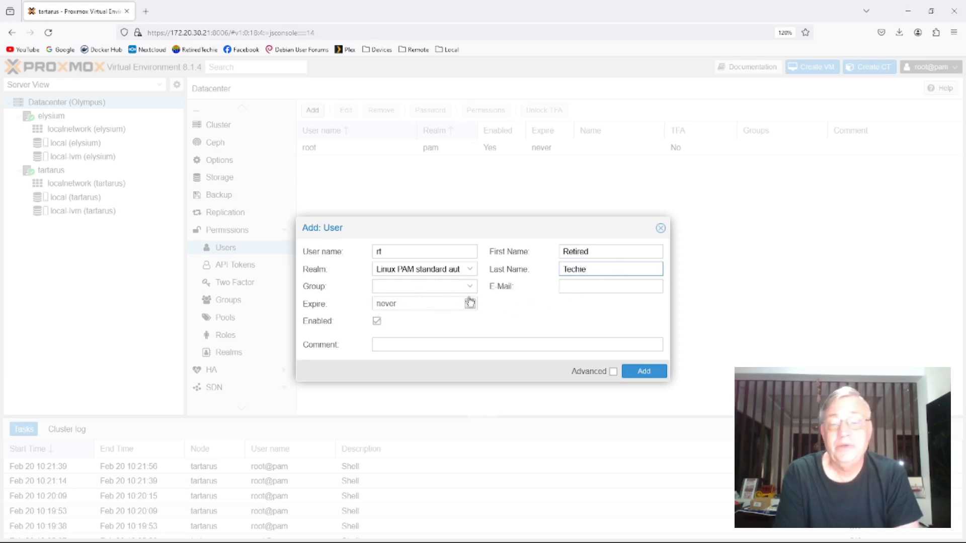
left_click(643, 371)
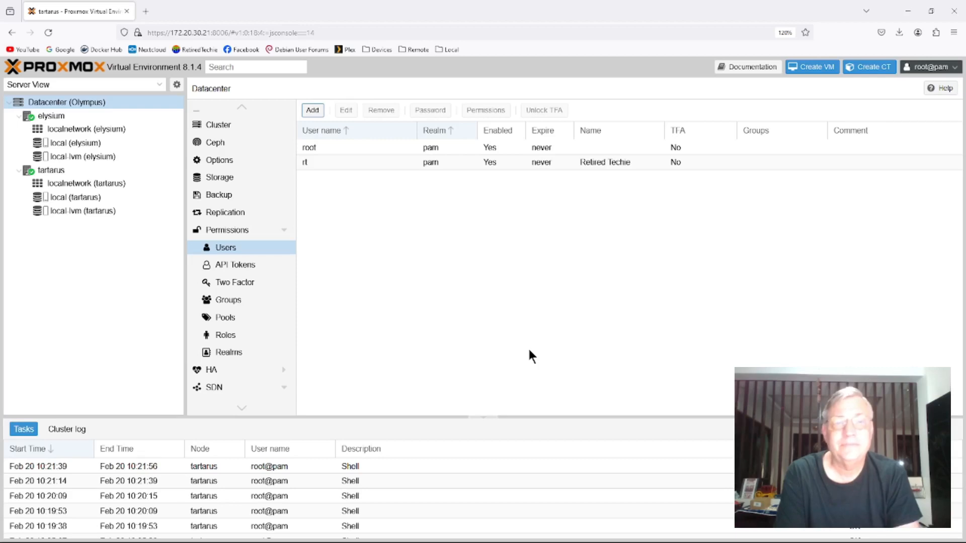
- Start adding a user with the user name user in the Proxmox VE authentication server realm
left_click(312, 110)
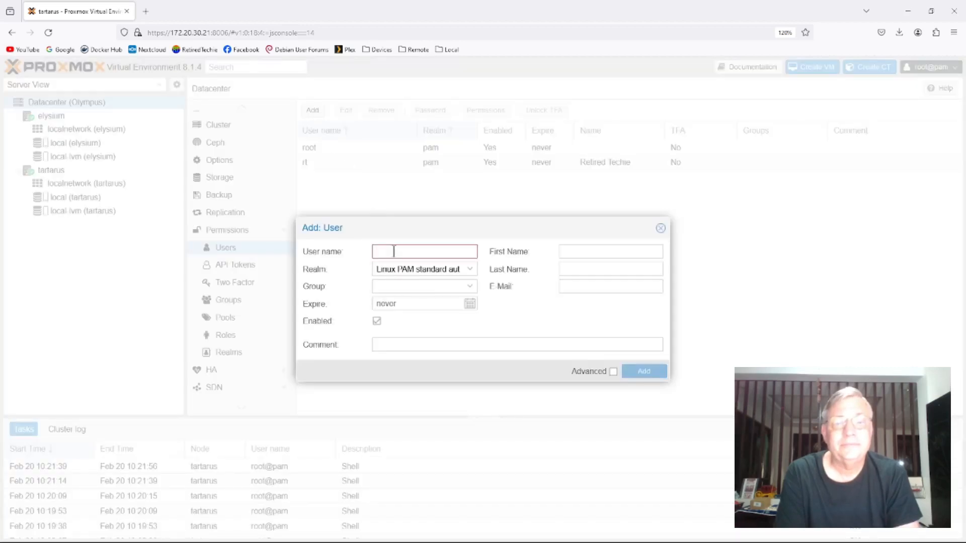
left_click(470, 270)
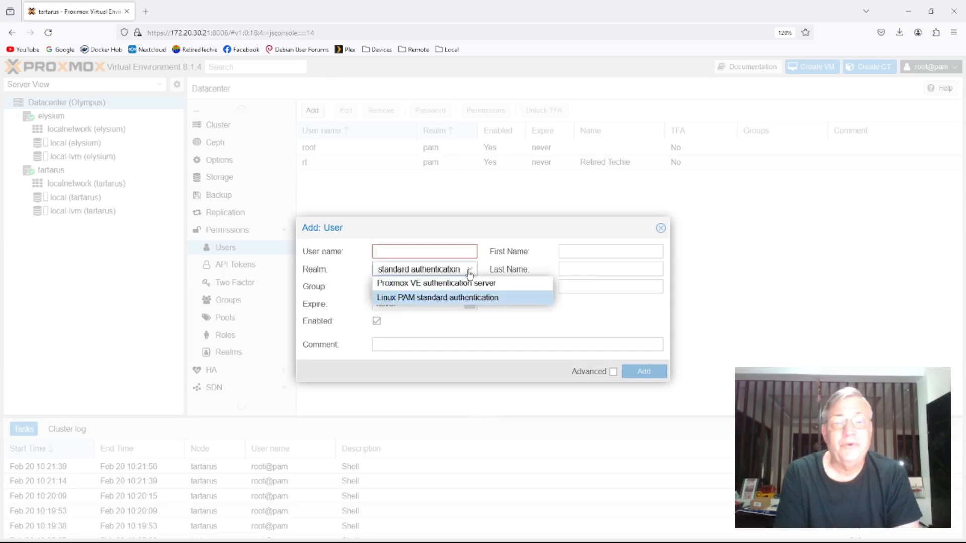
left_click(433, 283)
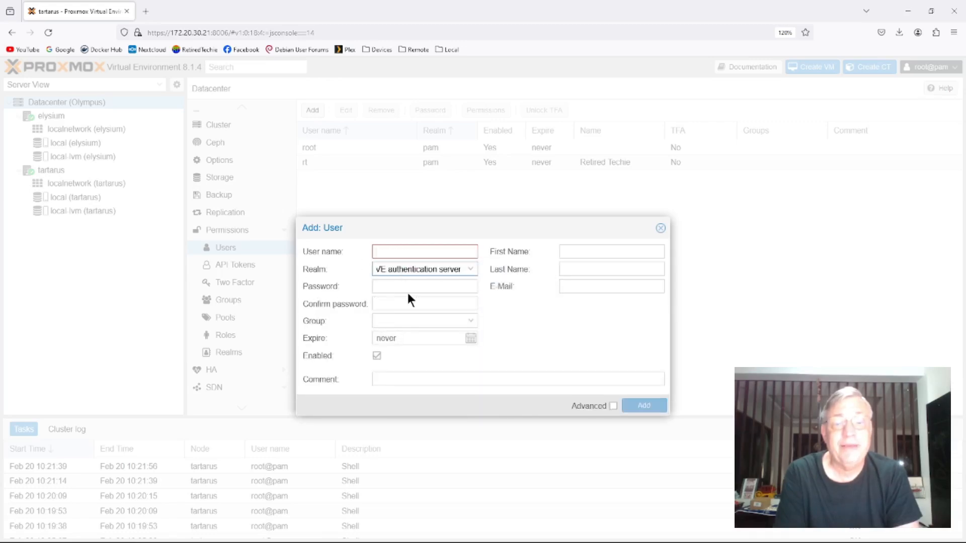
left_click(384, 252)
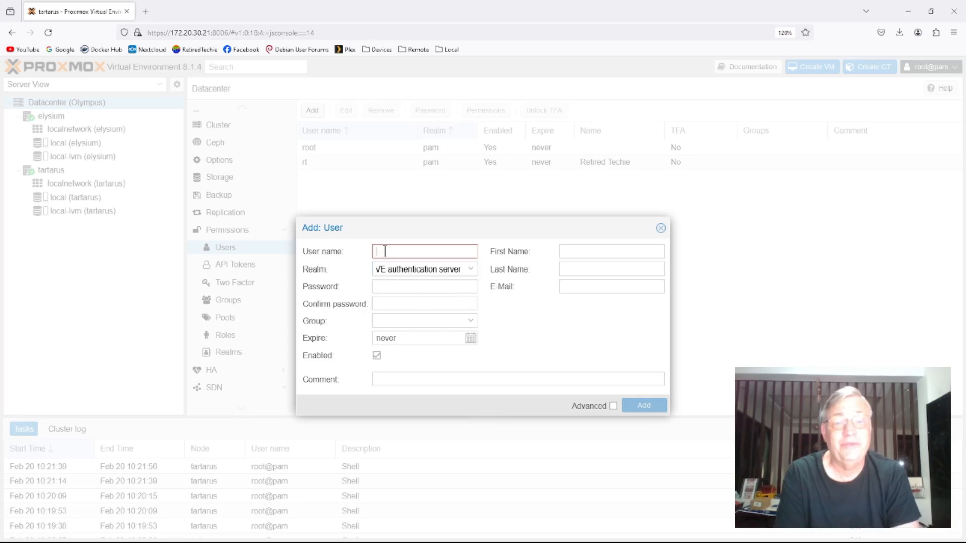
type("Use")
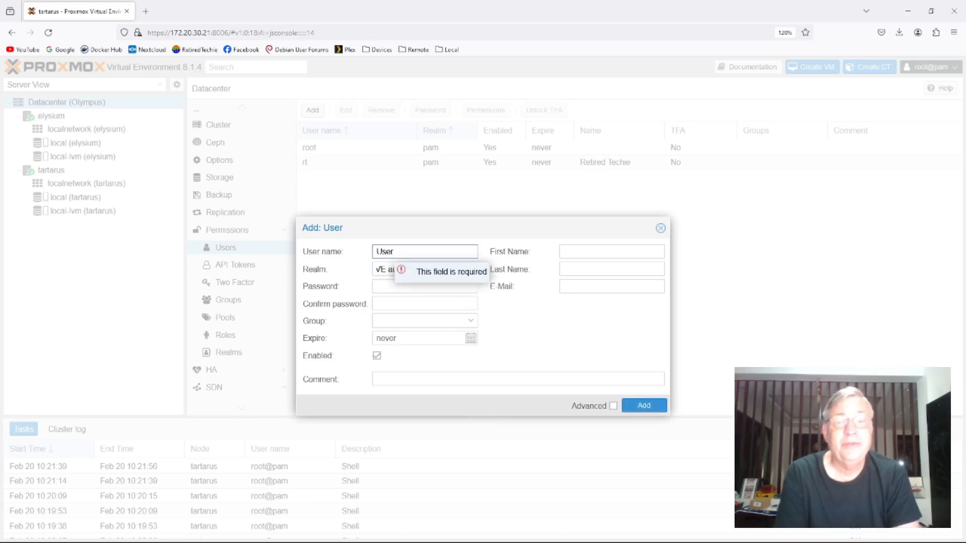
type("r")
key("BackSpace")
key("BackSpace")
key("BackSpace")
key("BackSpace")
type("u")
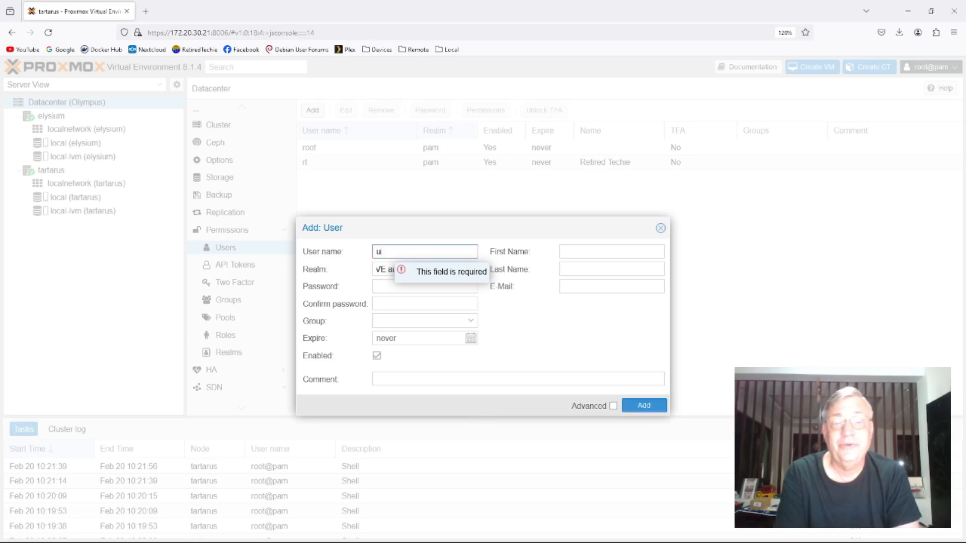
type("ser")
- Enter the new user's password and repeat it in the confirmation field
left_click(377, 286)
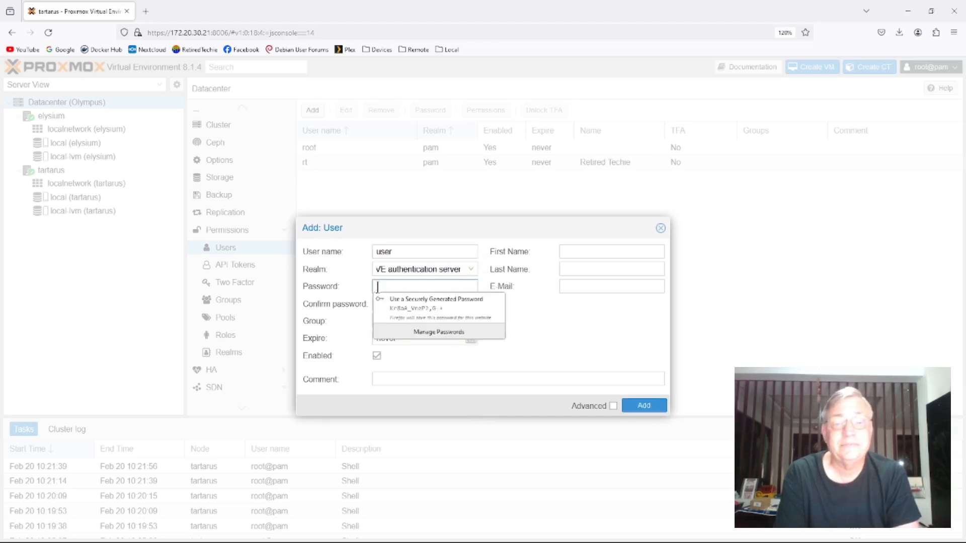
type("••••")
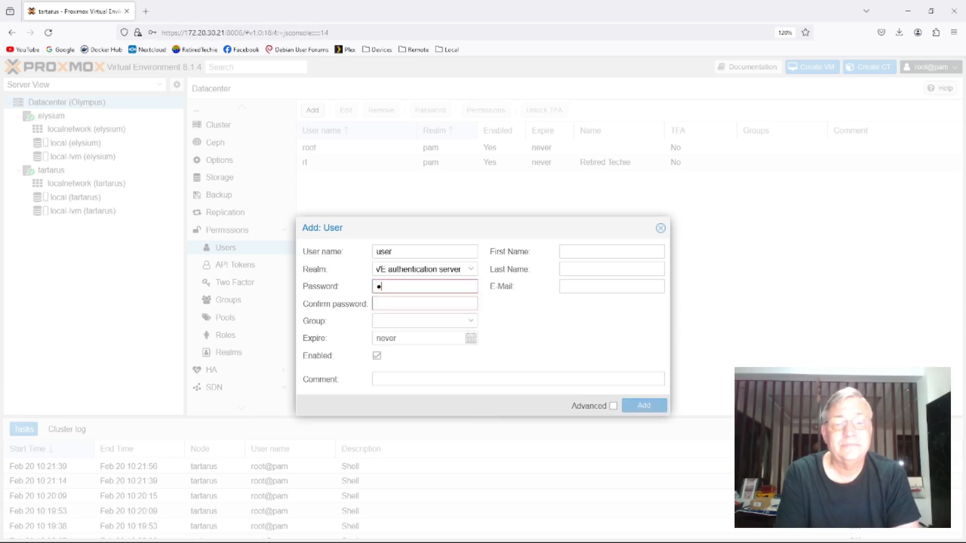
key("BackSpace")
key("BackSpace")
key("BackSpace")
key("BackSpace")
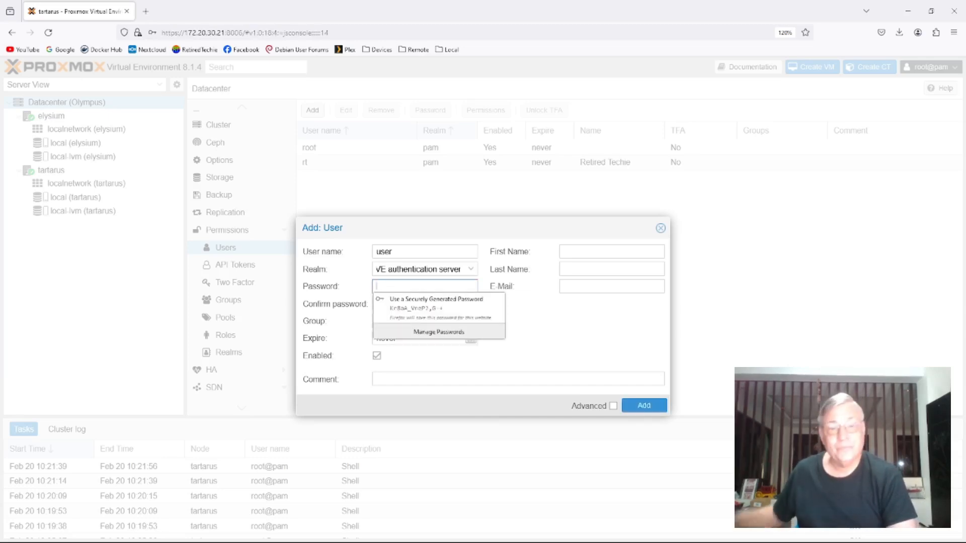
type("•••••••")
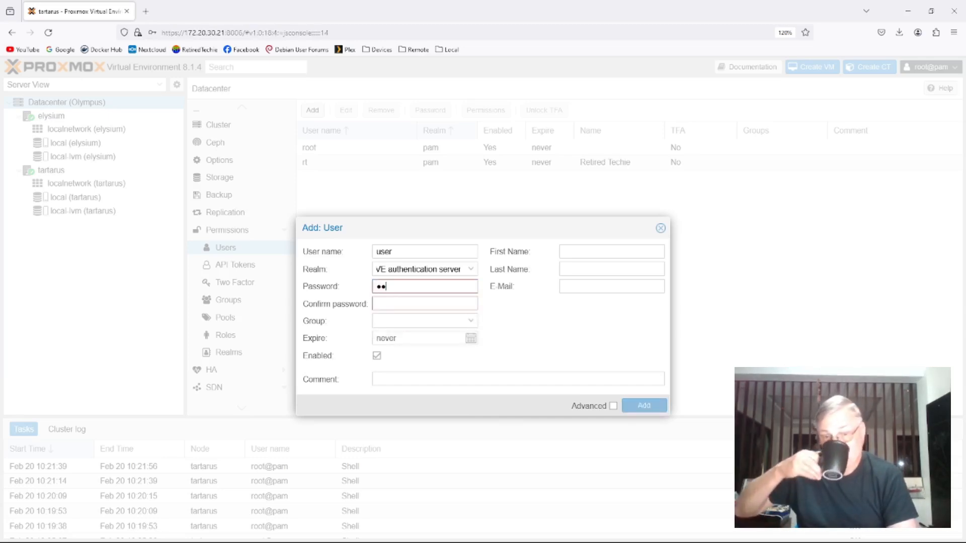
type("••••")
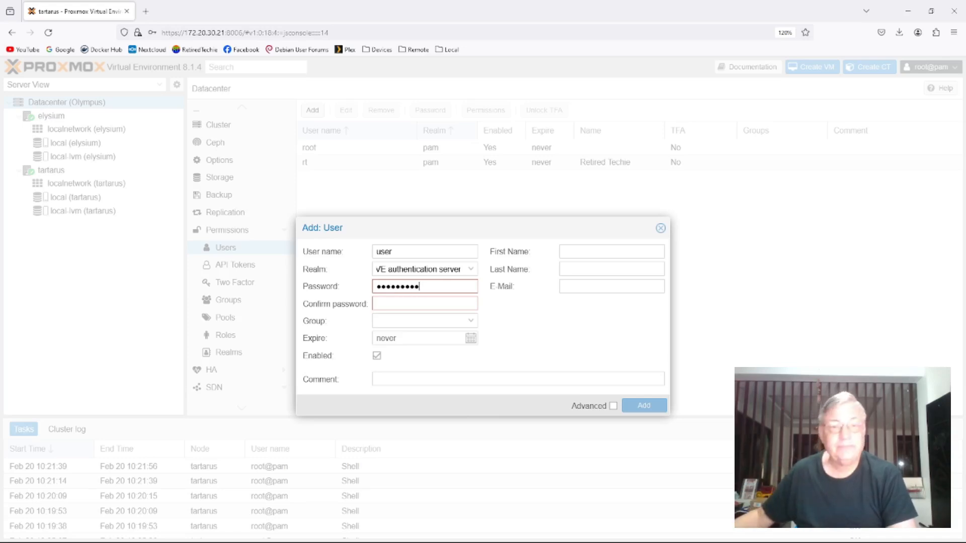
left_click(412, 302)
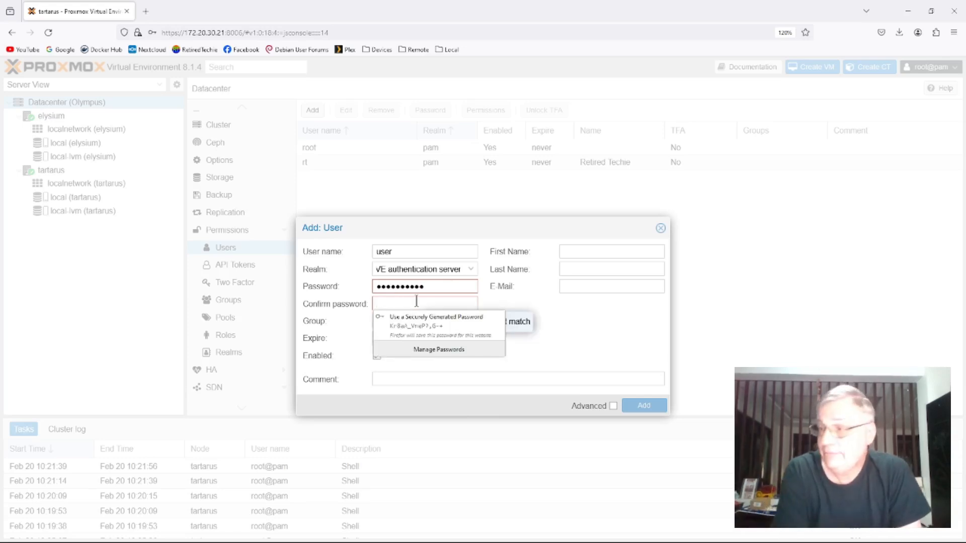
type("•••••••••••")
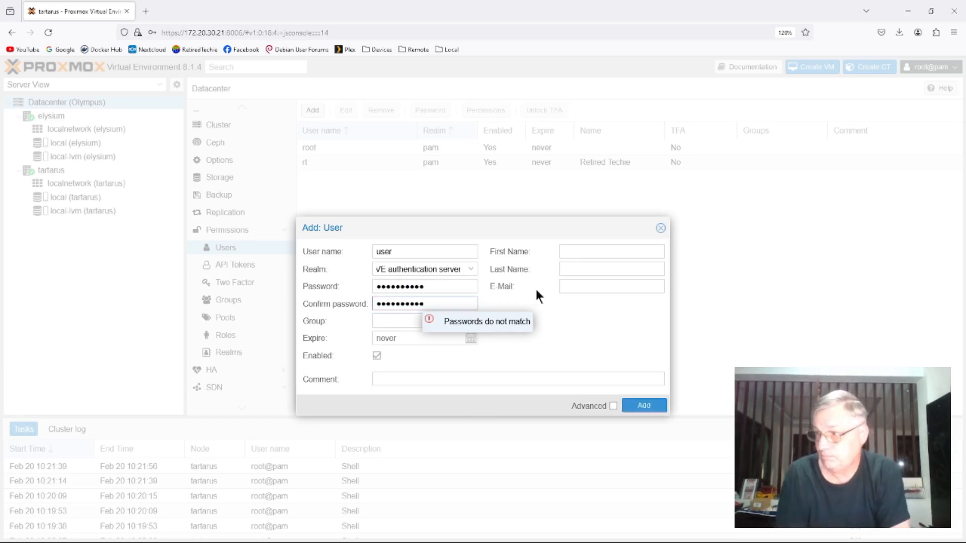
- Set the first and last name to User, assign the group User, and add the account
left_click(576, 254)
type("User")
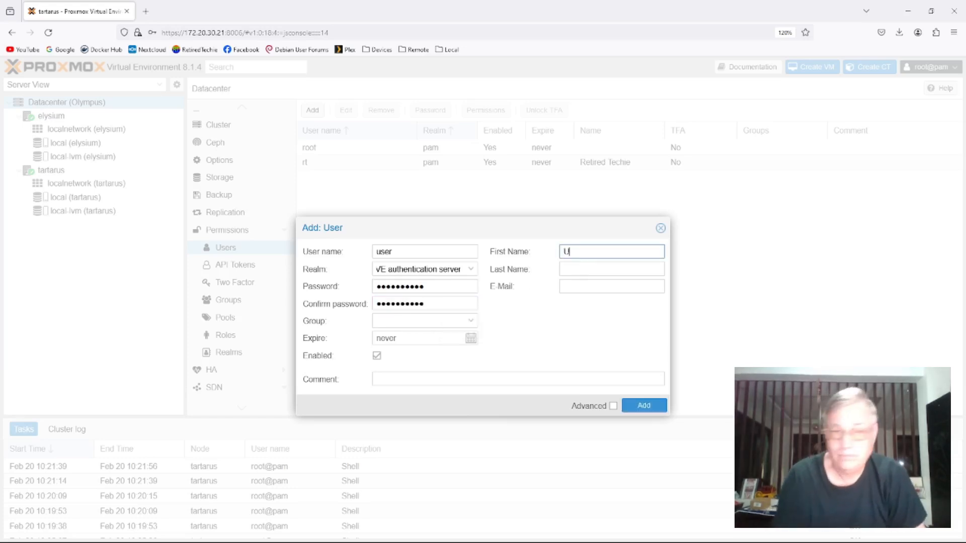
left_click(564, 267)
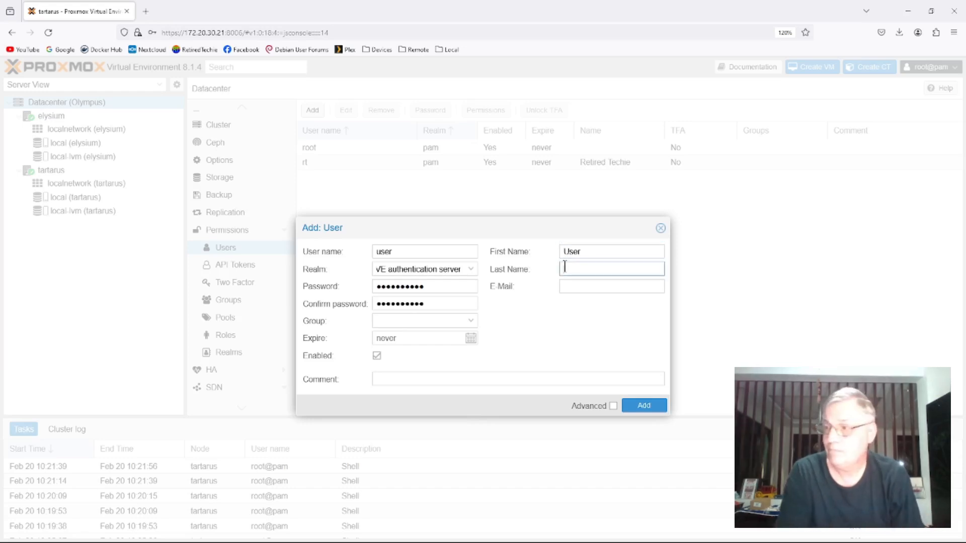
type("User")
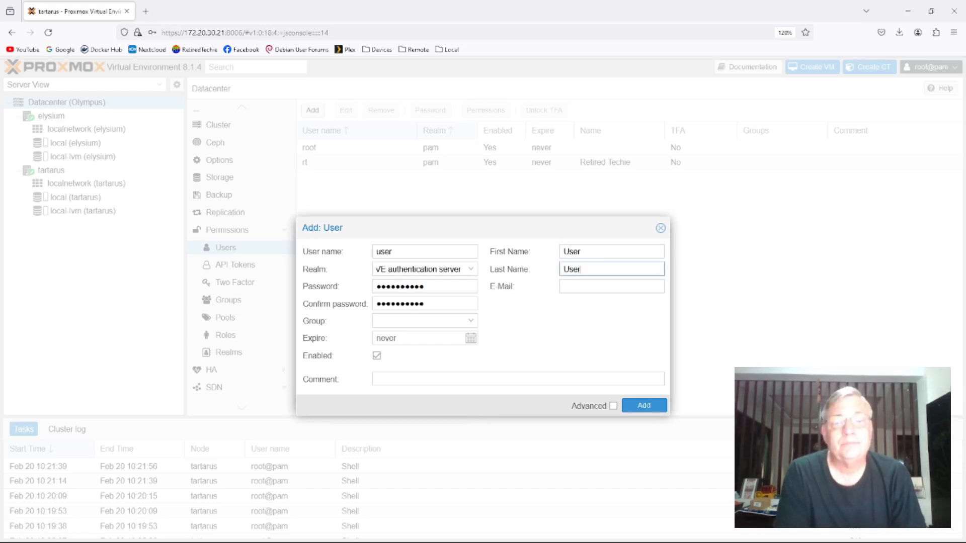
left_click(470, 320)
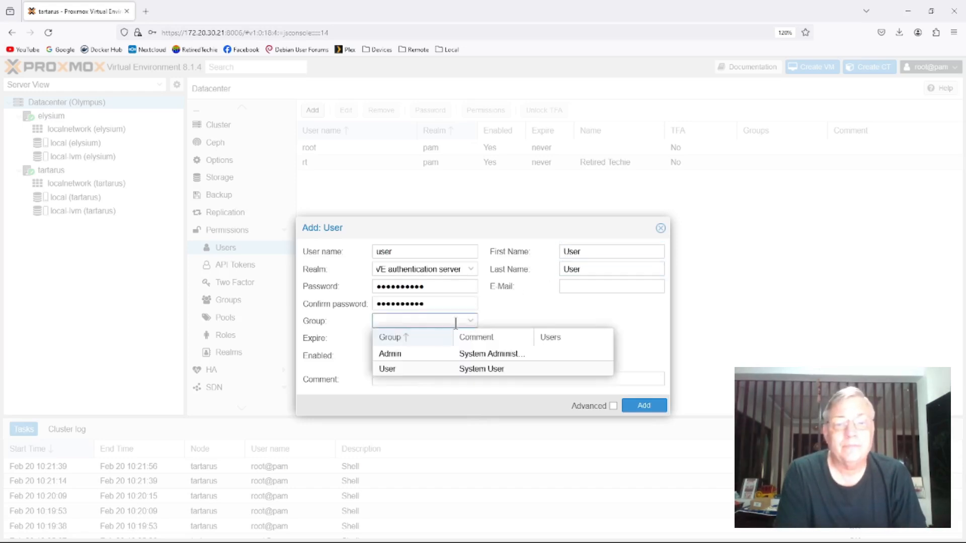
left_click(389, 369)
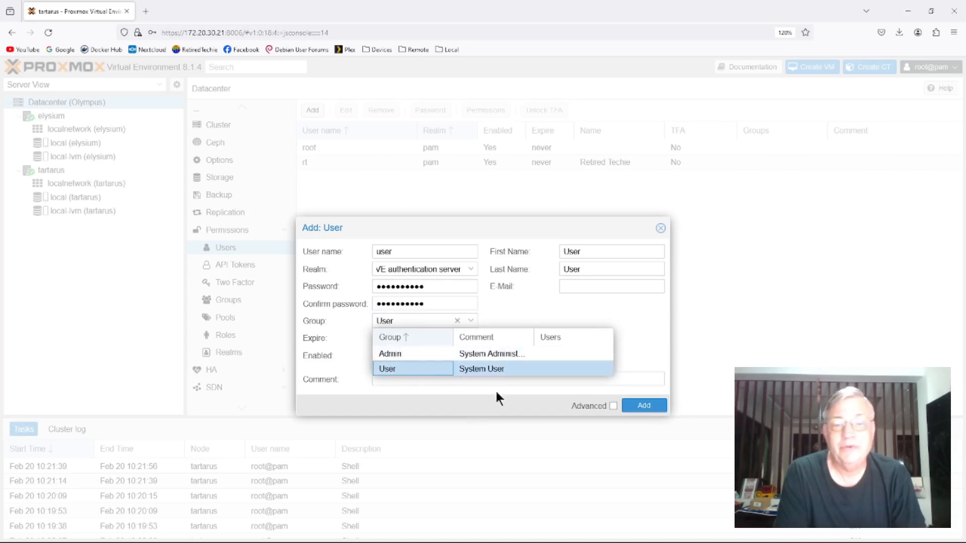
left_click(652, 364)
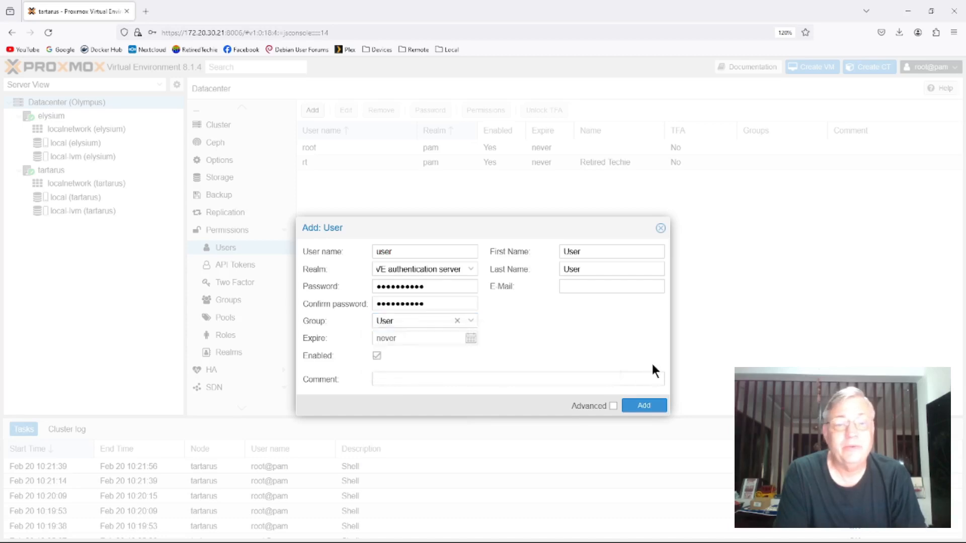
left_click(643, 405)
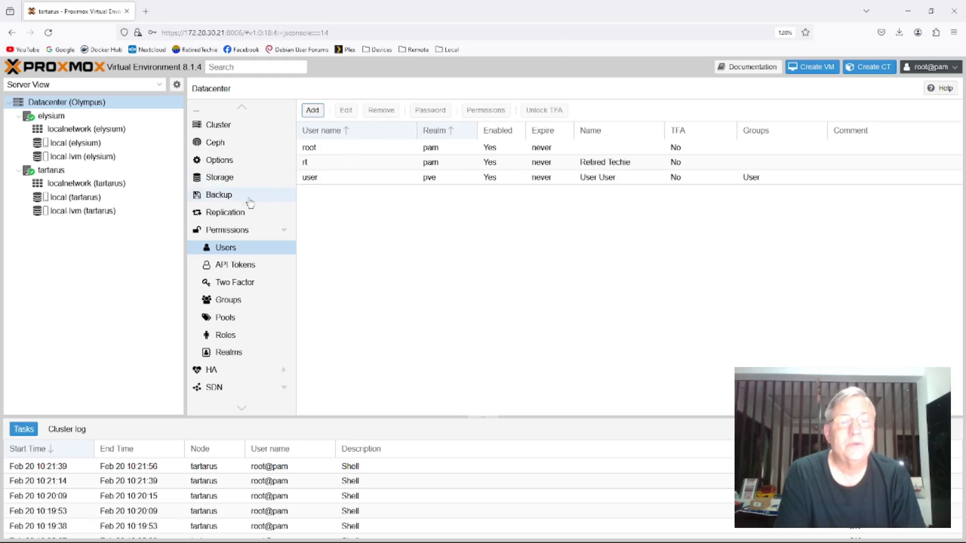
- Check the Datacenter permissions and user list, then log out of the root account
left_click(226, 230)
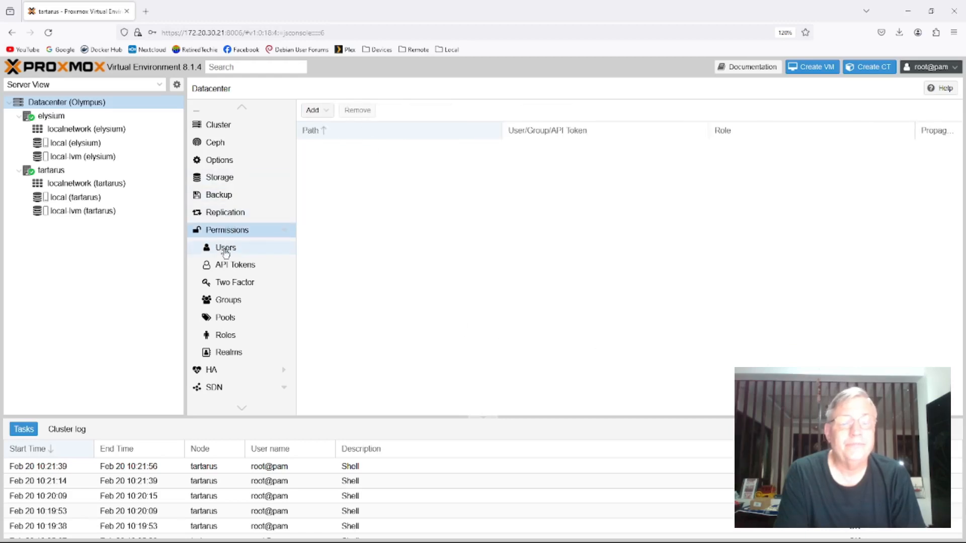
left_click(225, 249)
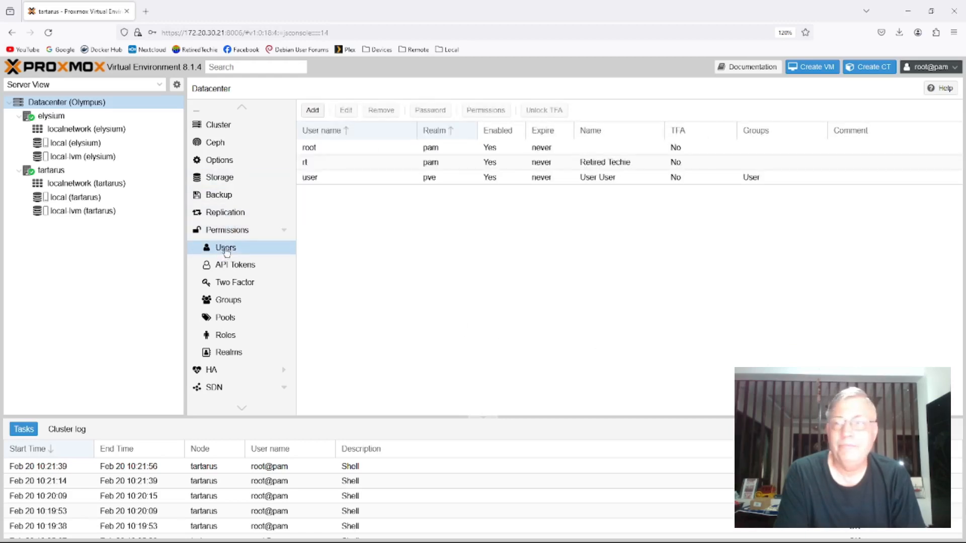
left_click(937, 68)
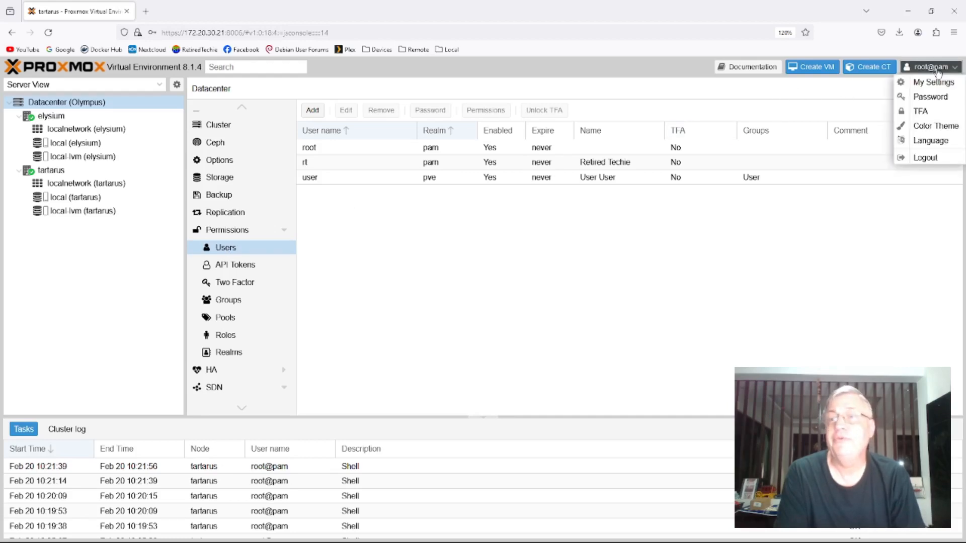
left_click(925, 158)
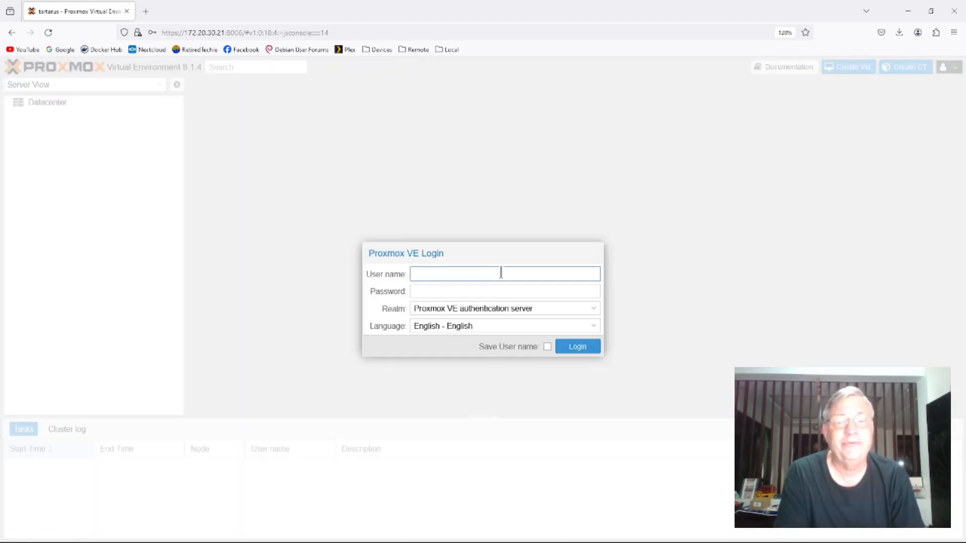
- Log in as user with the account password in the Proxmox VE authentication server realm and dismiss the subscription notice
type("user")
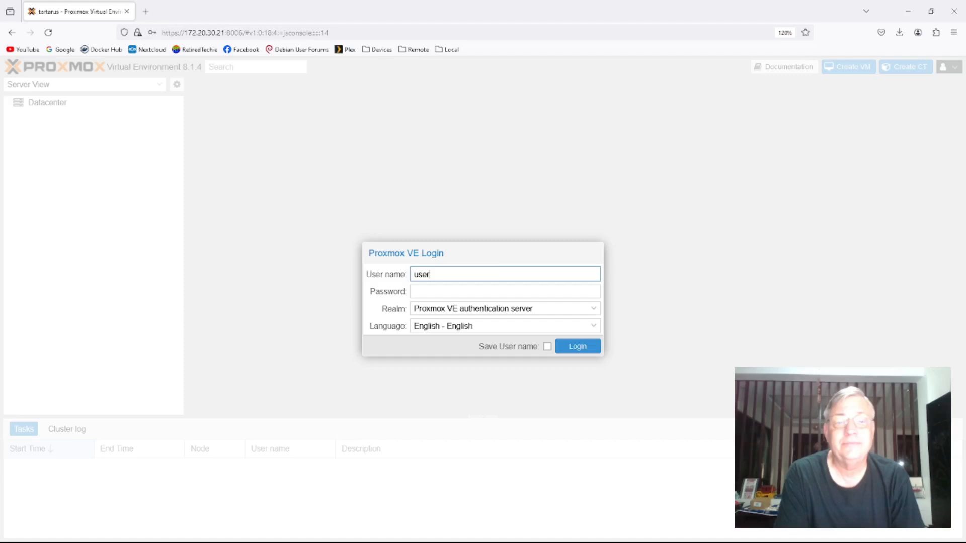
left_click(470, 289)
type("******")
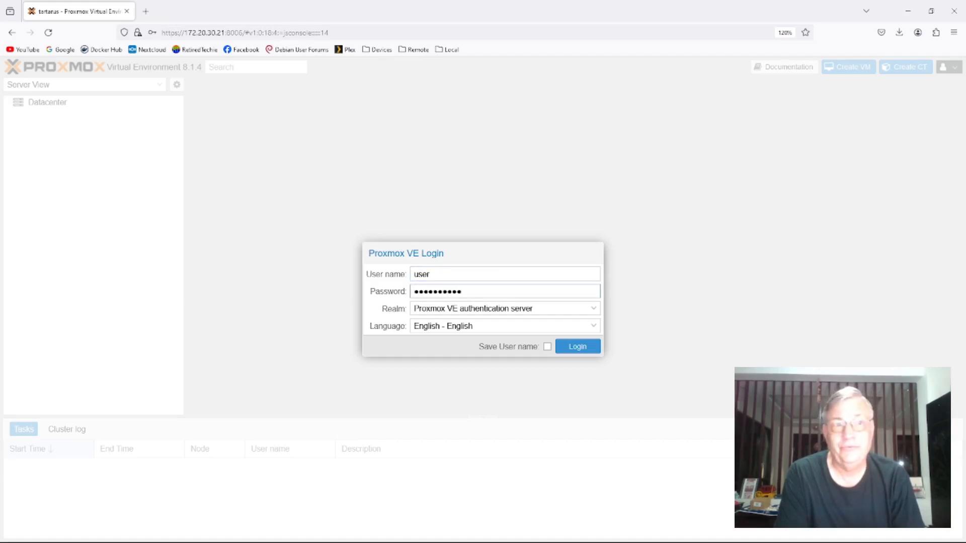
type("*****")
left_click(579, 347)
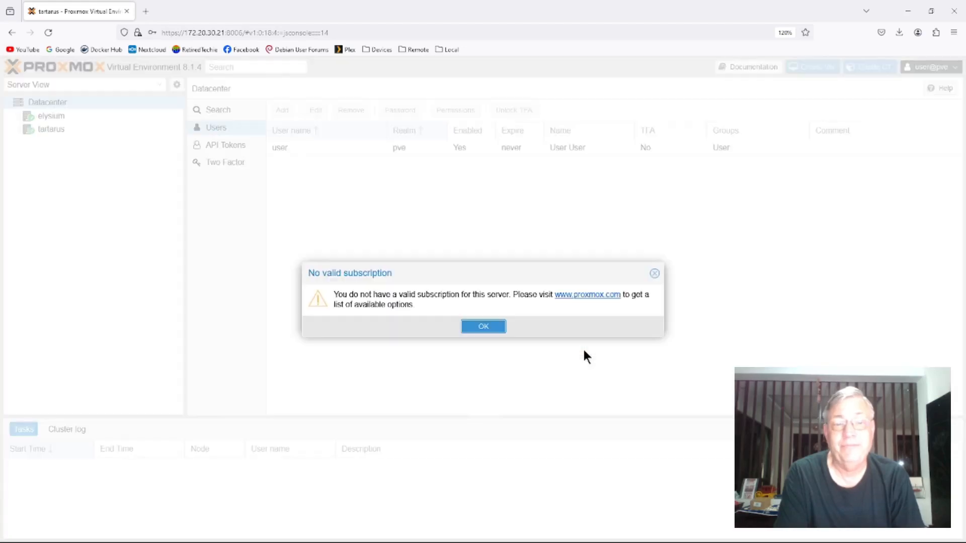
left_click(483, 327)
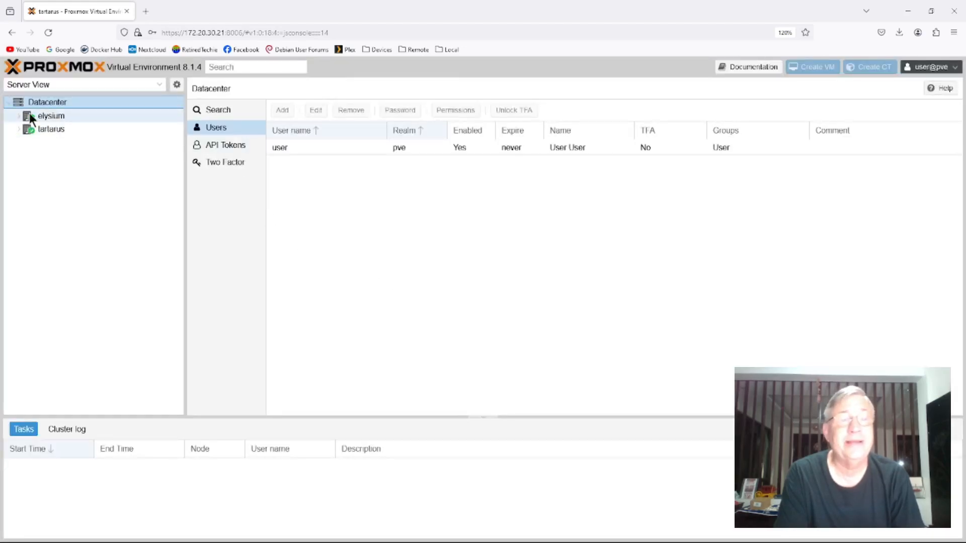
- Inspect what this account can access on the tartarus and elysium nodes, and log out
left_click(14, 116)
left_click(21, 129)
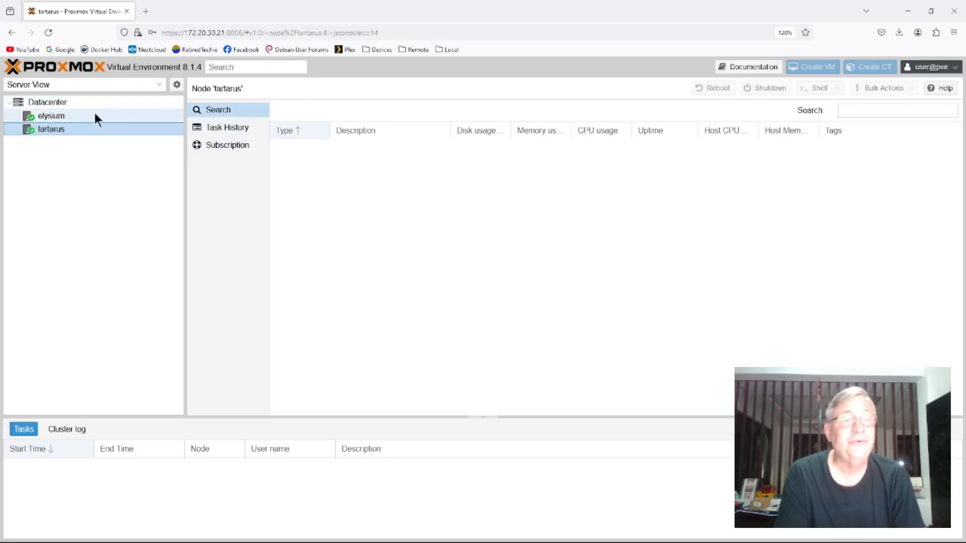
left_click(82, 117)
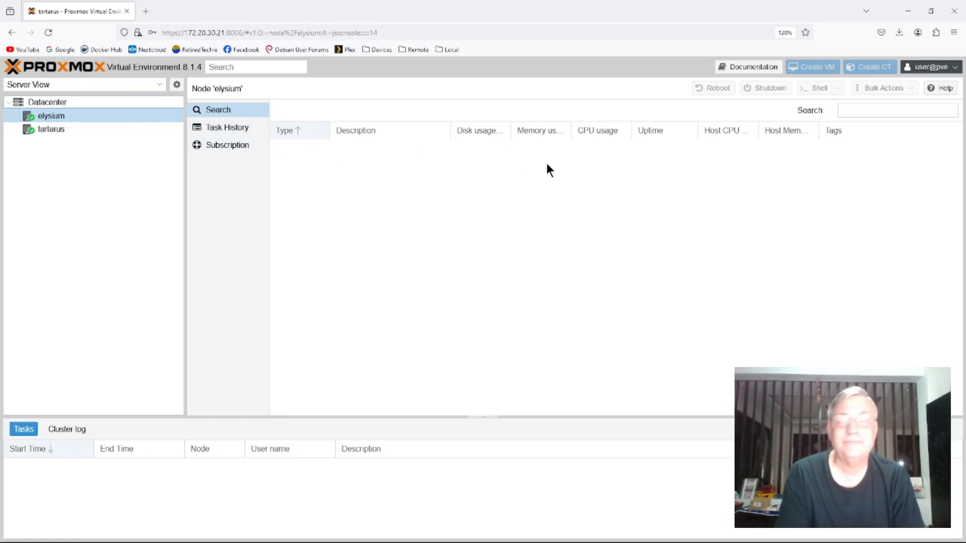
left_click(930, 71)
left_click(925, 158)
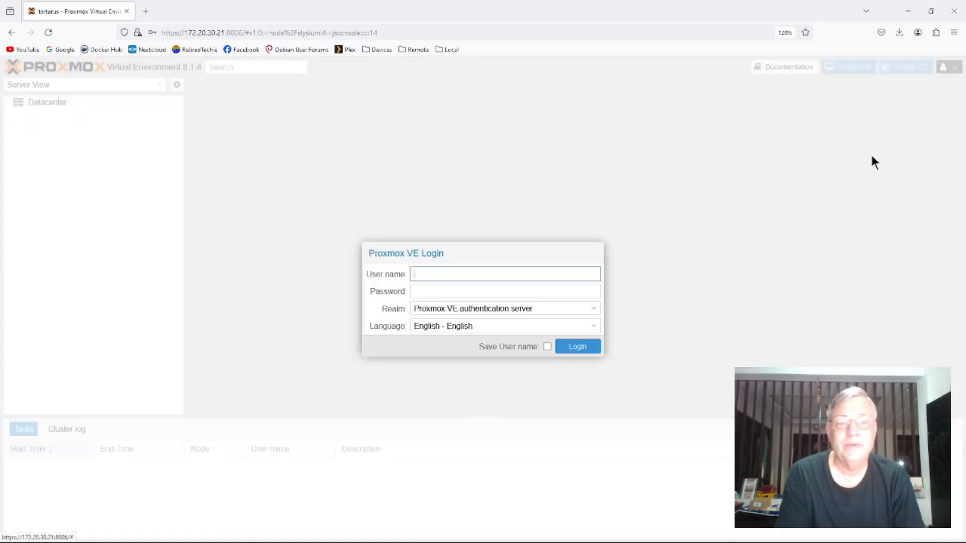
type("r")
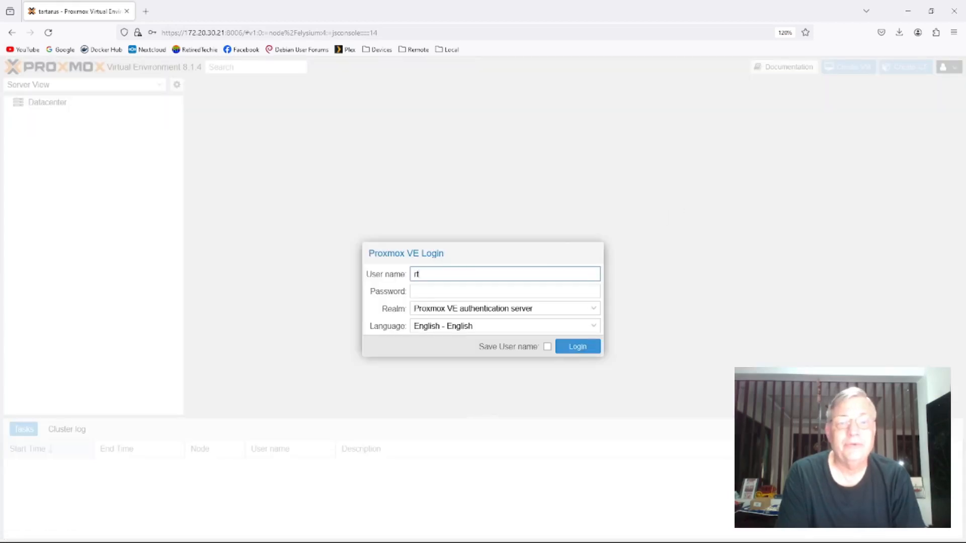
type("t")
left_click(440, 292)
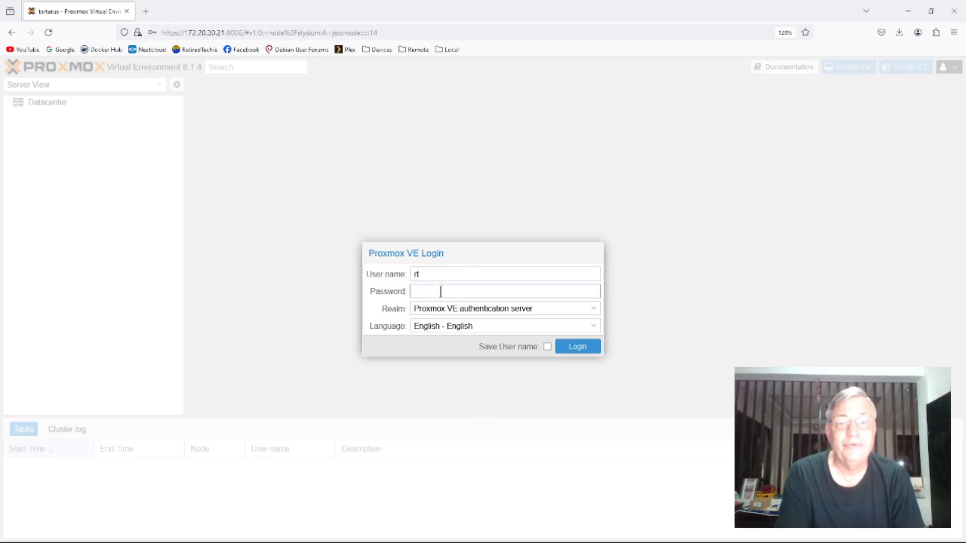
left_click(577, 347)
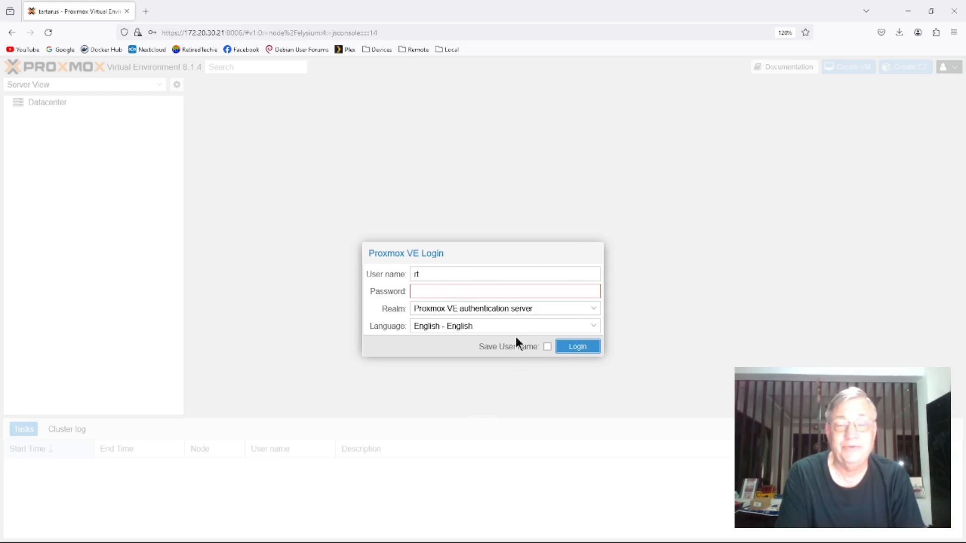
left_click(686, 289)
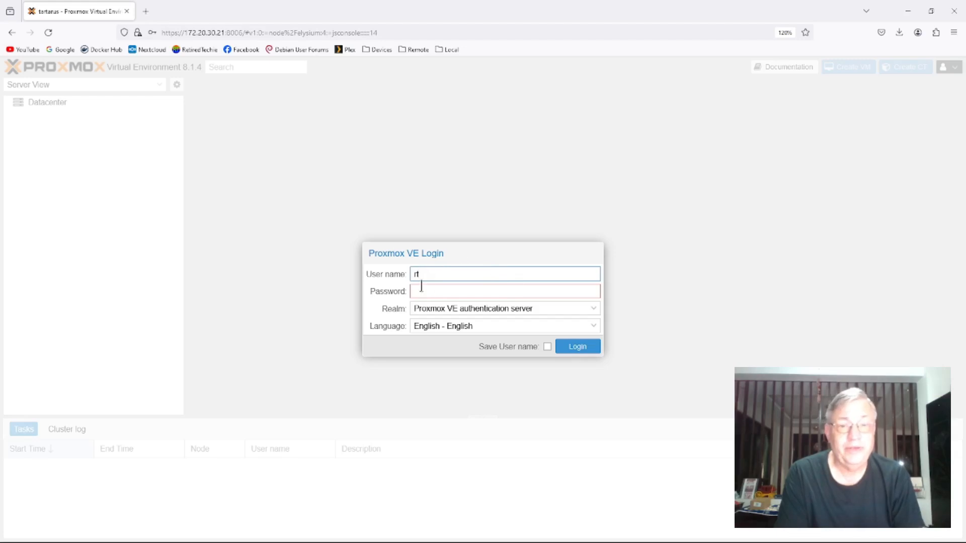
- Log in as root with the account password, switching the realm to Linux PAM standard authentication, and dismiss the subscription notice
type("root")
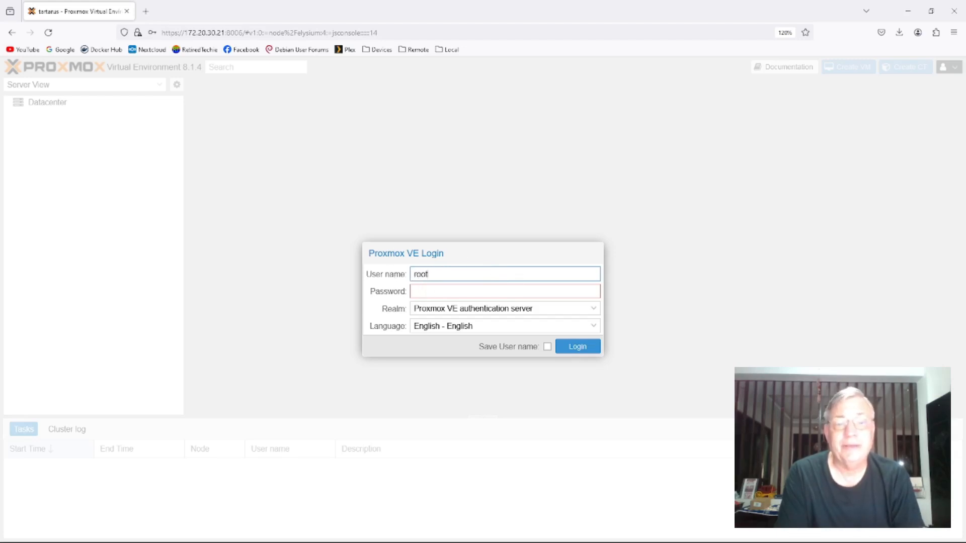
key("Tab")
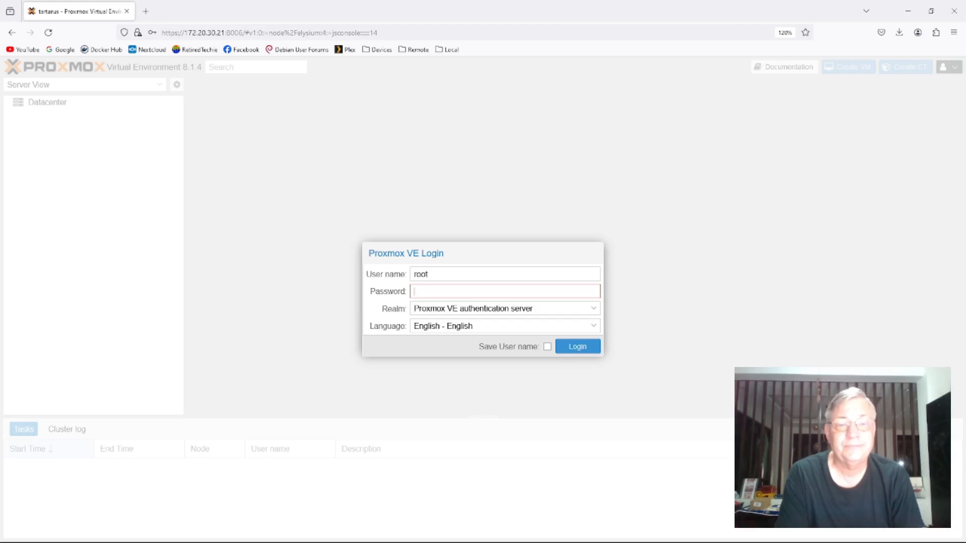
type("•••••")
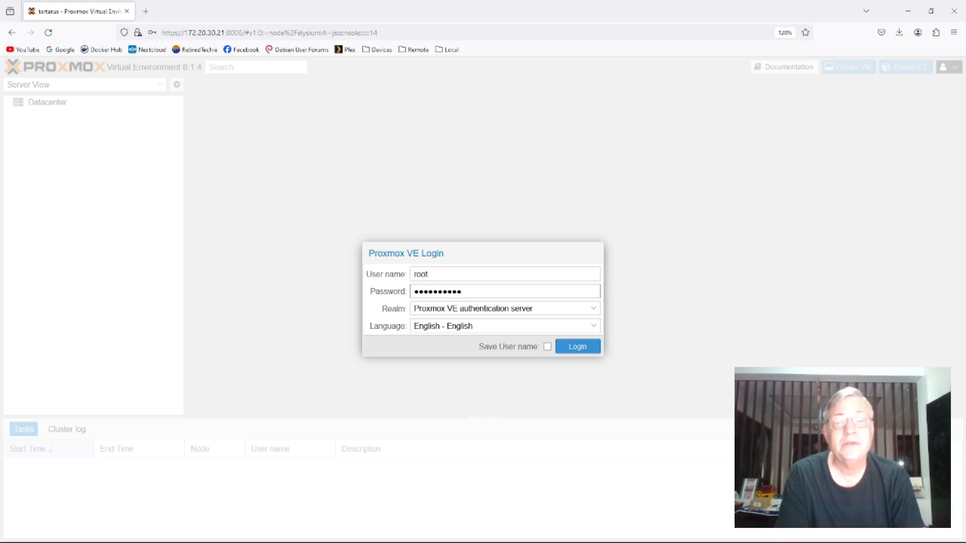
key("Return")
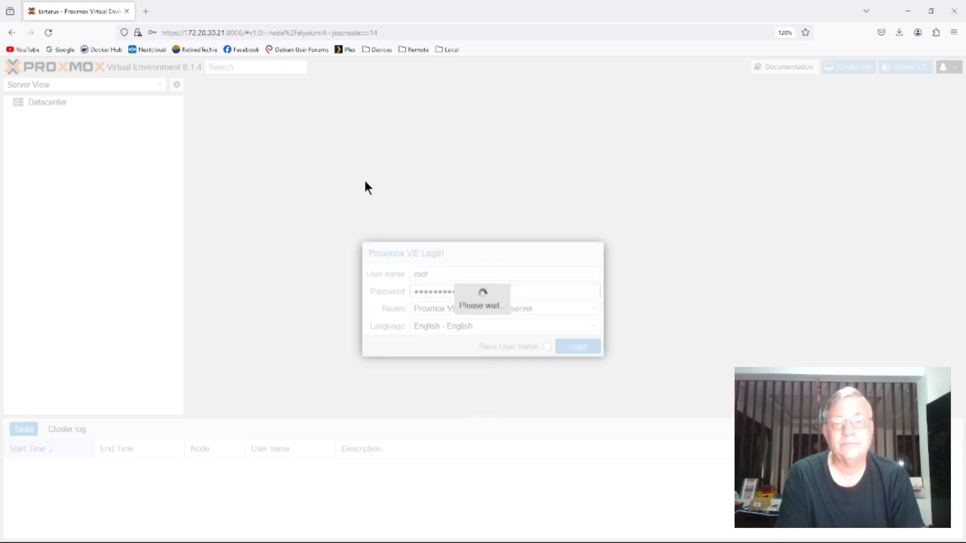
left_click(482, 326)
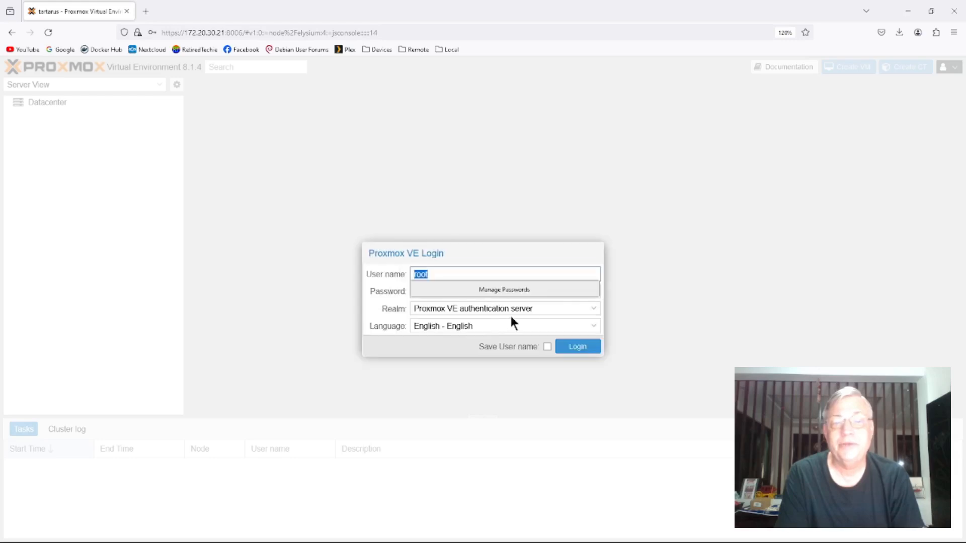
left_click(593, 309)
left_click(498, 337)
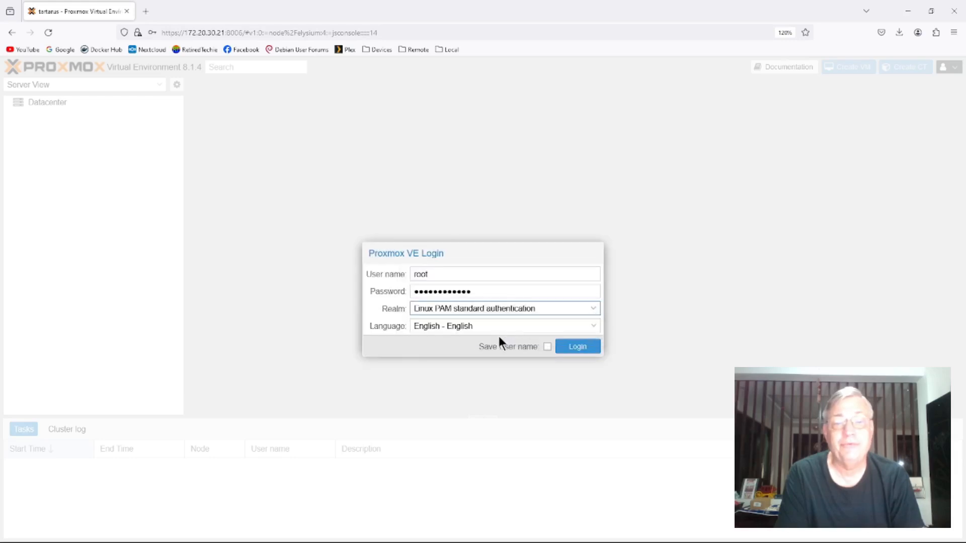
left_click(568, 348)
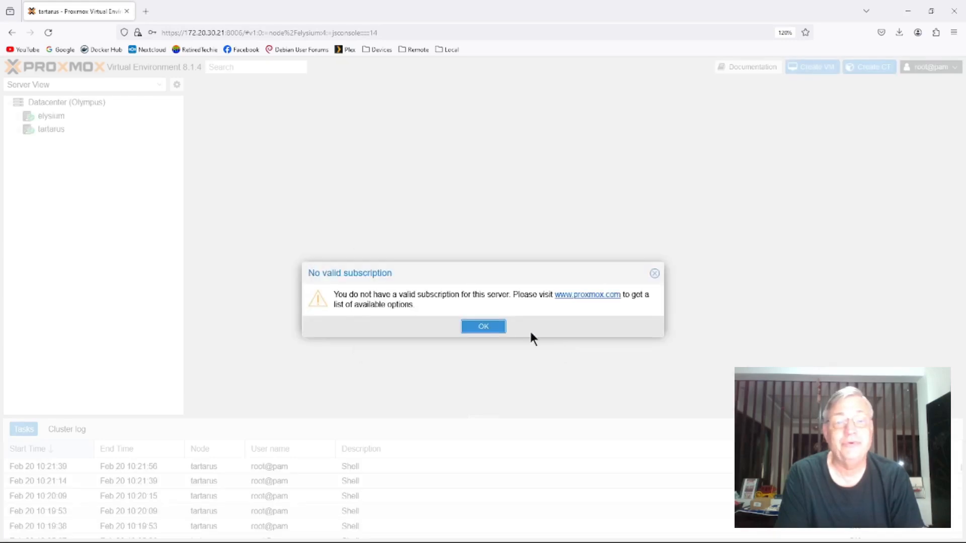
left_click(482, 327)
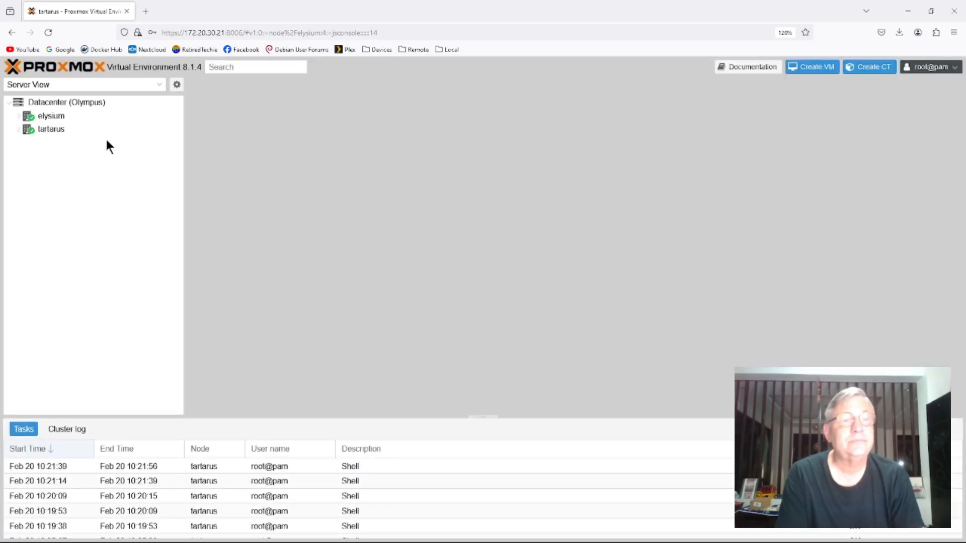
- Check the Datacenter user list and create the Linux user rt with useradd -m rt in the elysium node's shell
left_click(66, 101)
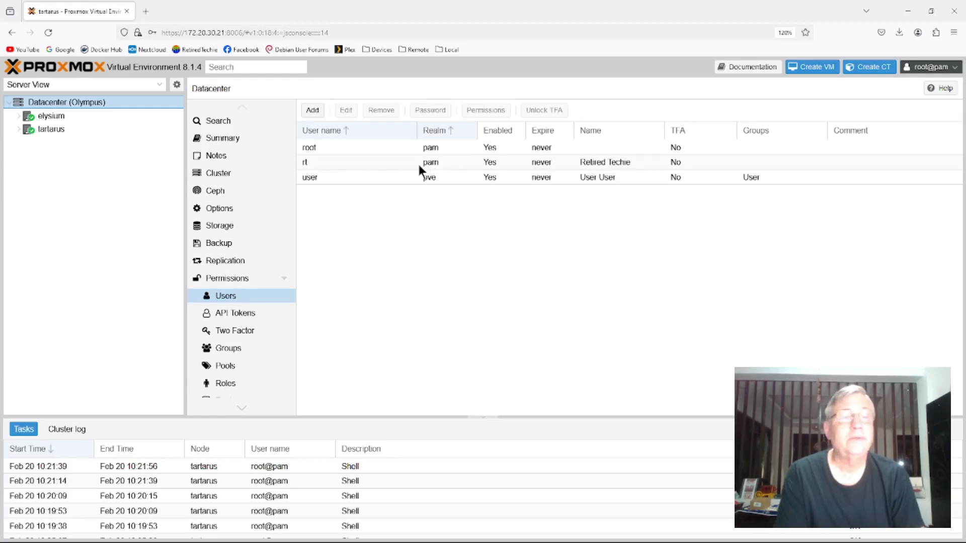
left_click(52, 118)
left_click(52, 114)
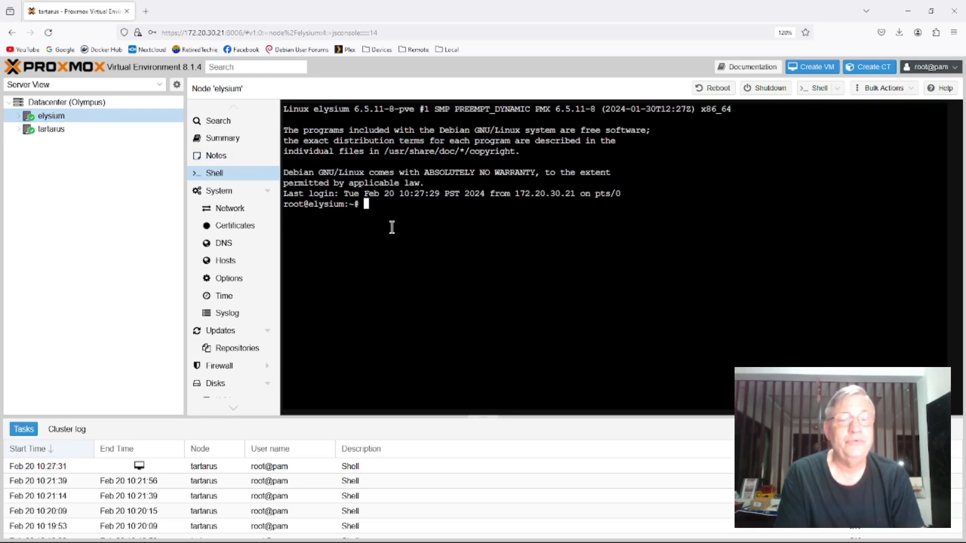
type("us")
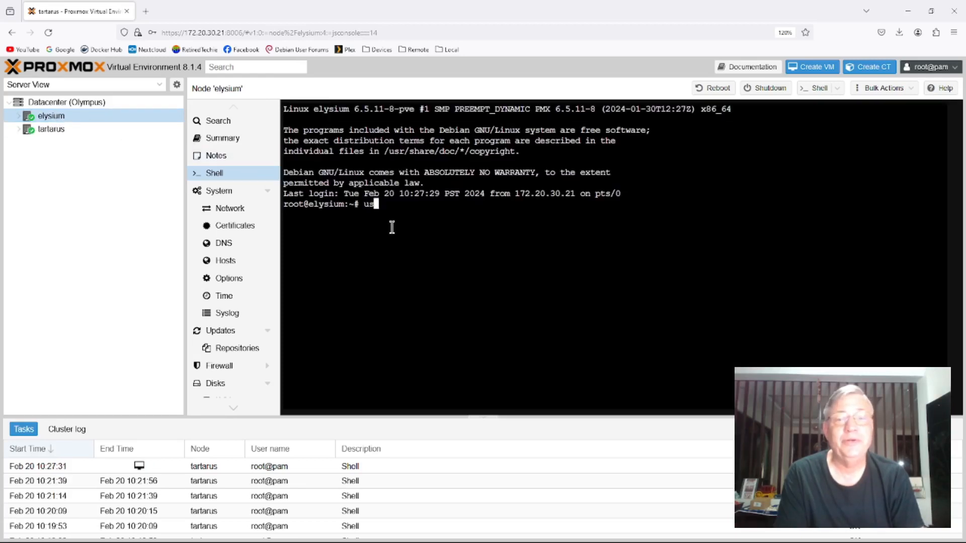
type("eradd -m ")
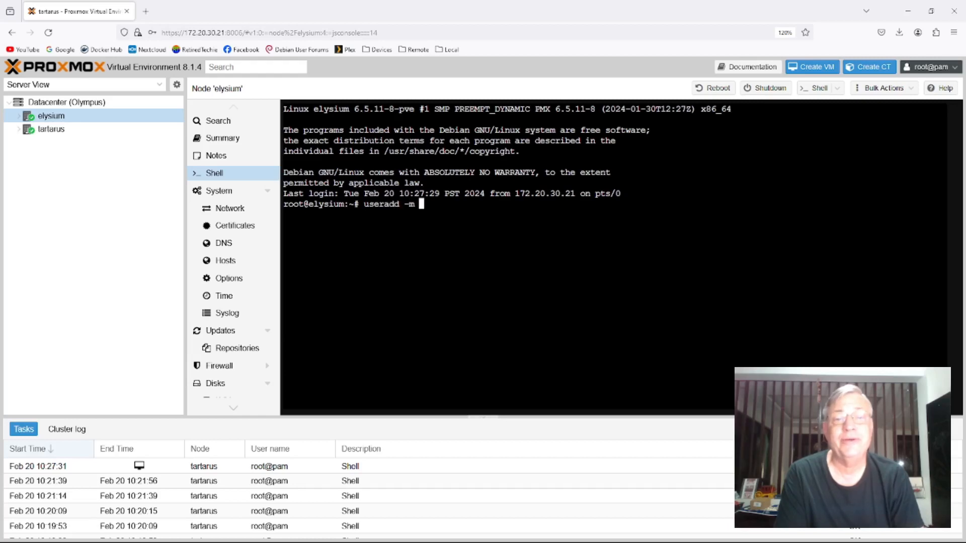
type("rt")
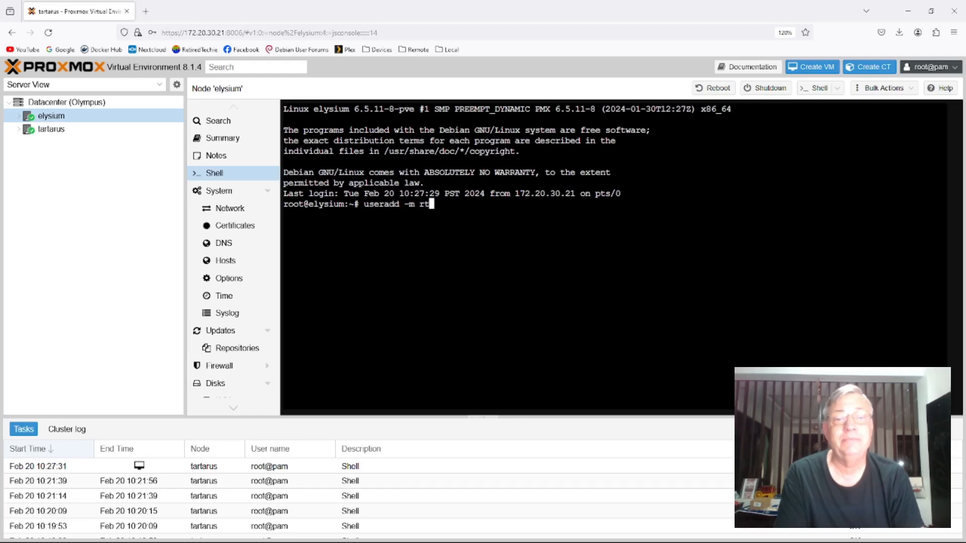
key("Return")
- Set the account password for rt on elysium with passwd rt, entering and repeating the new password
type("p")
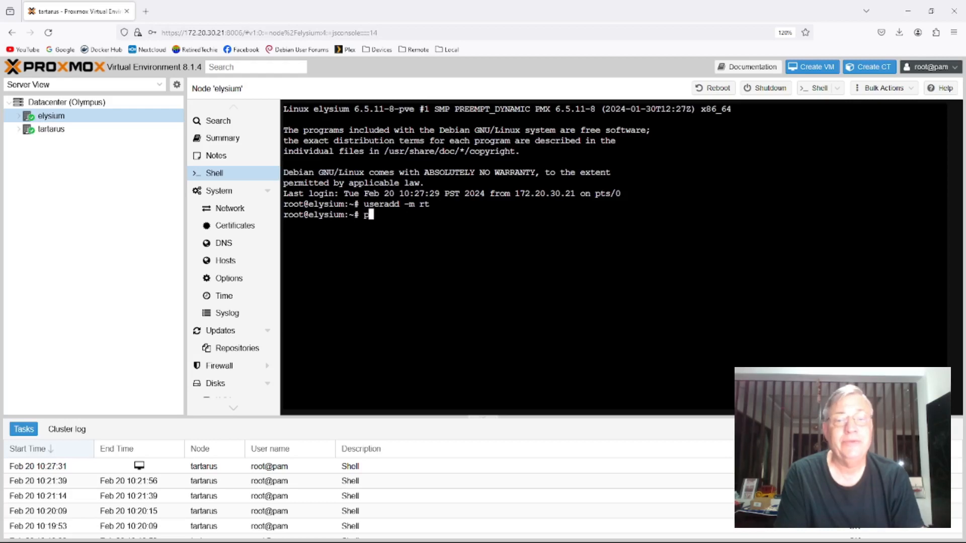
type("asswd rt")
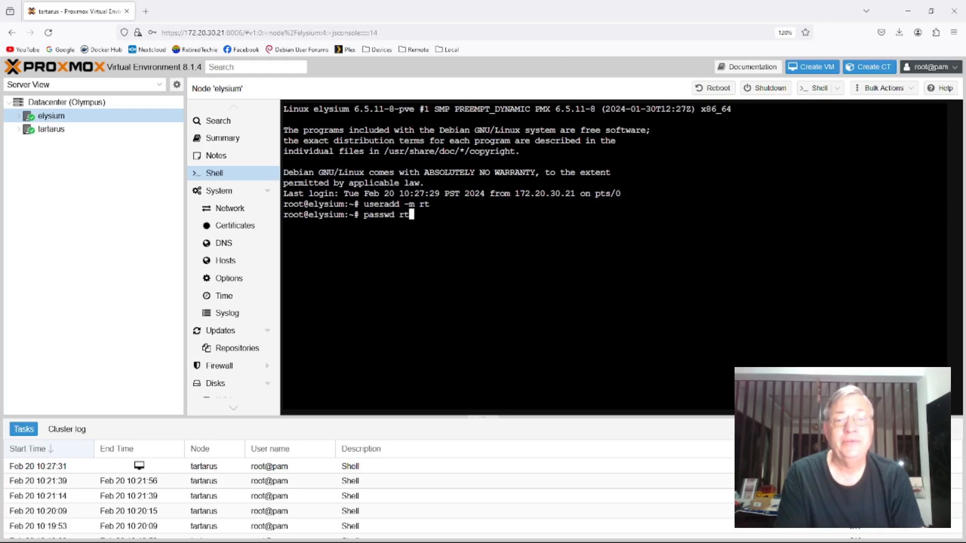
key("Return")
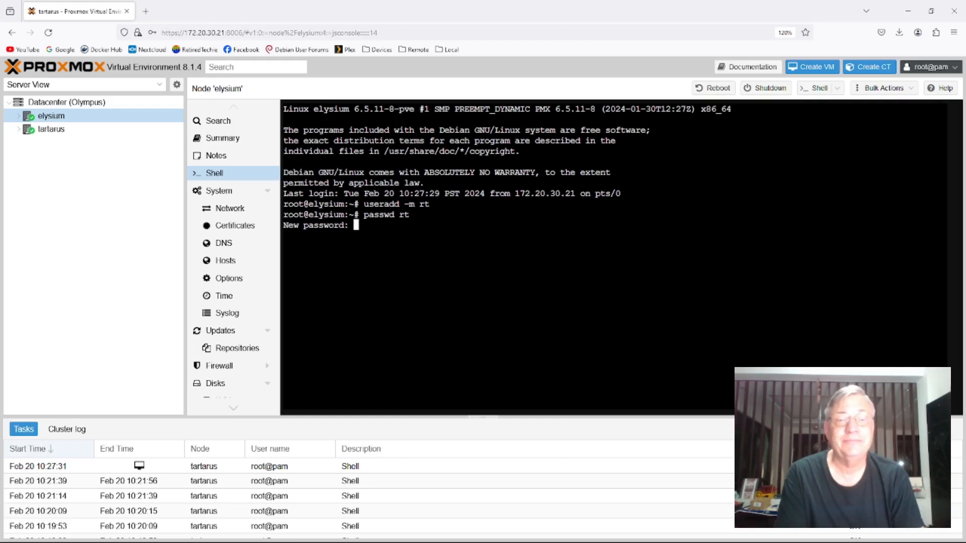
key("Return")
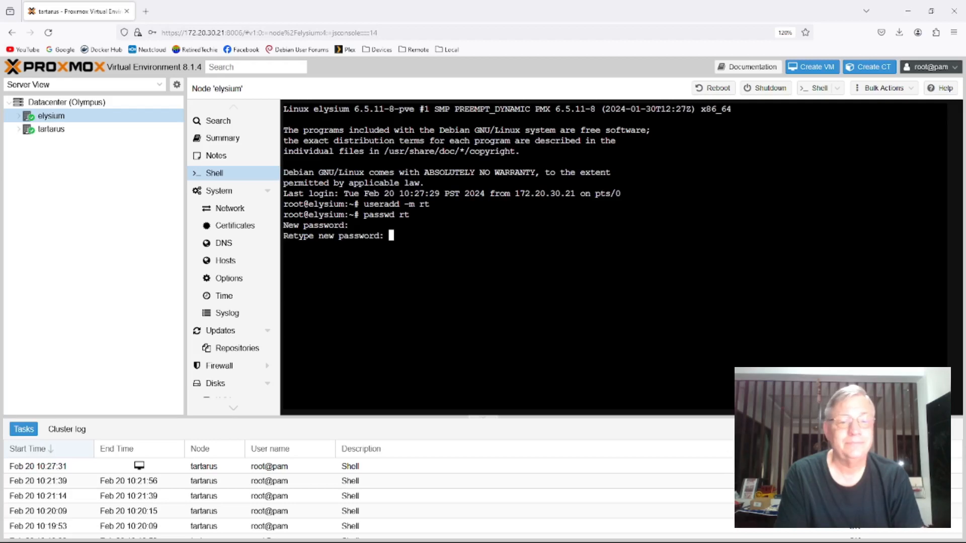
key("Return")
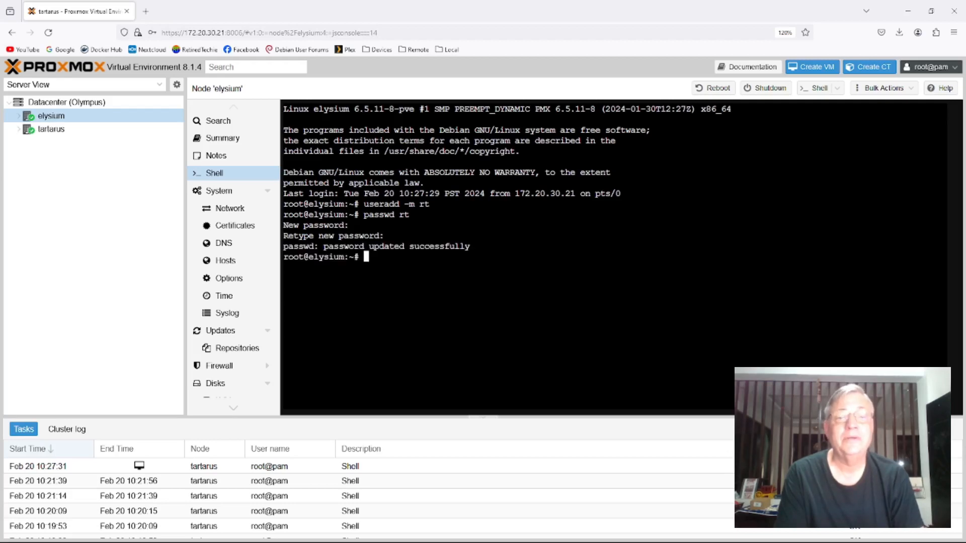
- Return to the Datacenter user list and log out of the root account
left_click(72, 101)
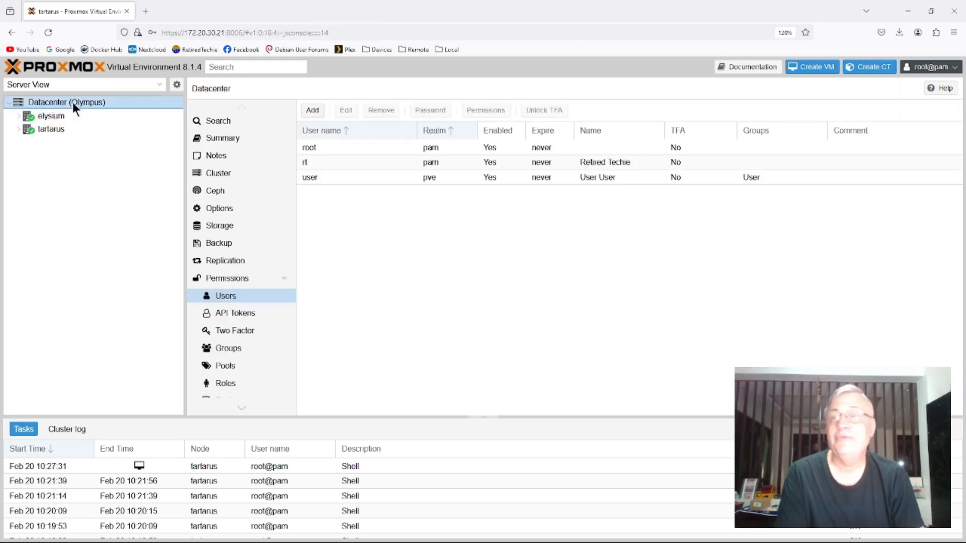
left_click(948, 68)
left_click(935, 158)
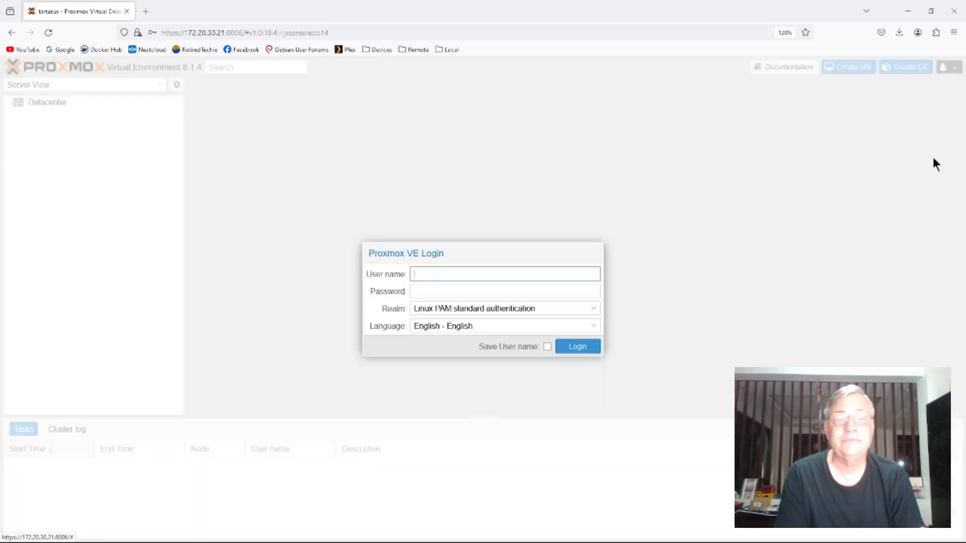
- Try to log in as rt with the account password in the Linux PAM standard authentication realm
type("rt")
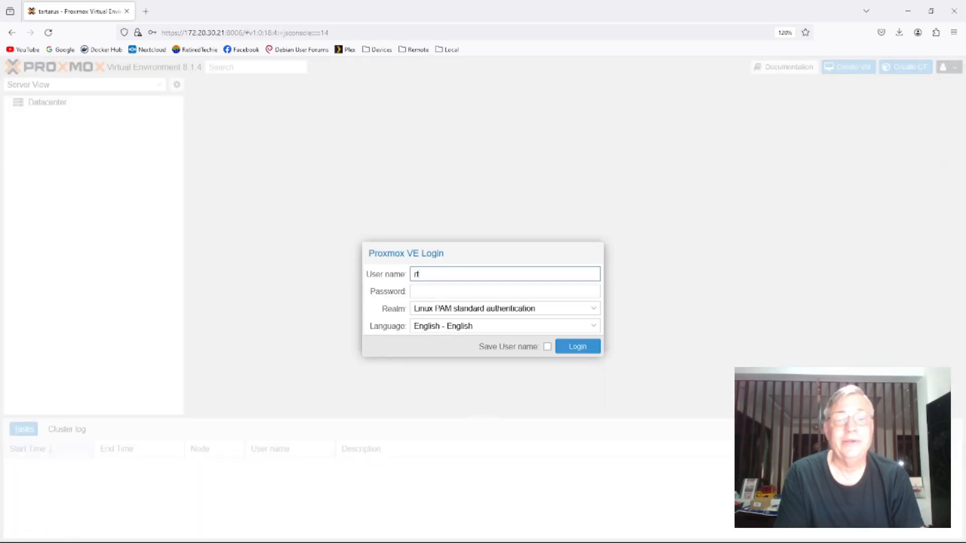
left_click(467, 295)
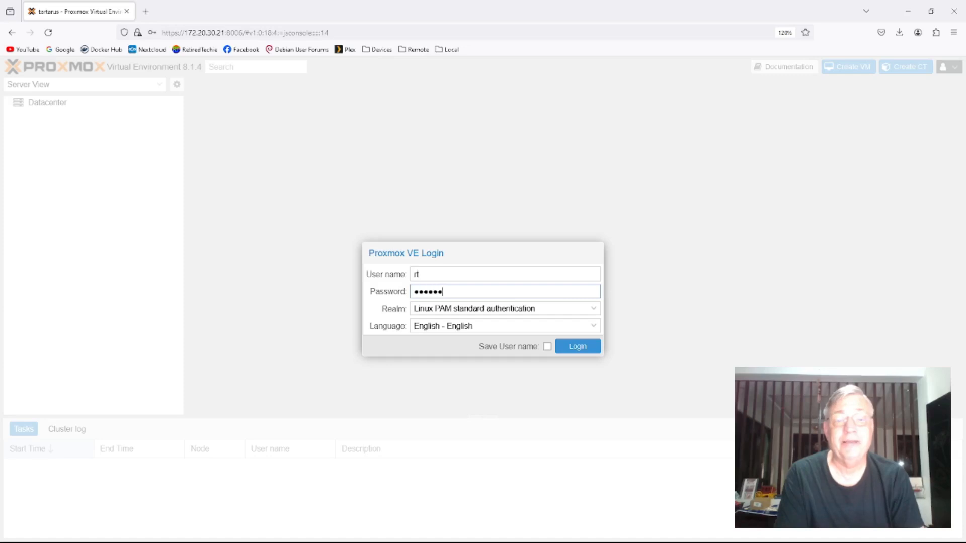
type("•••••••••••")
key("Return")
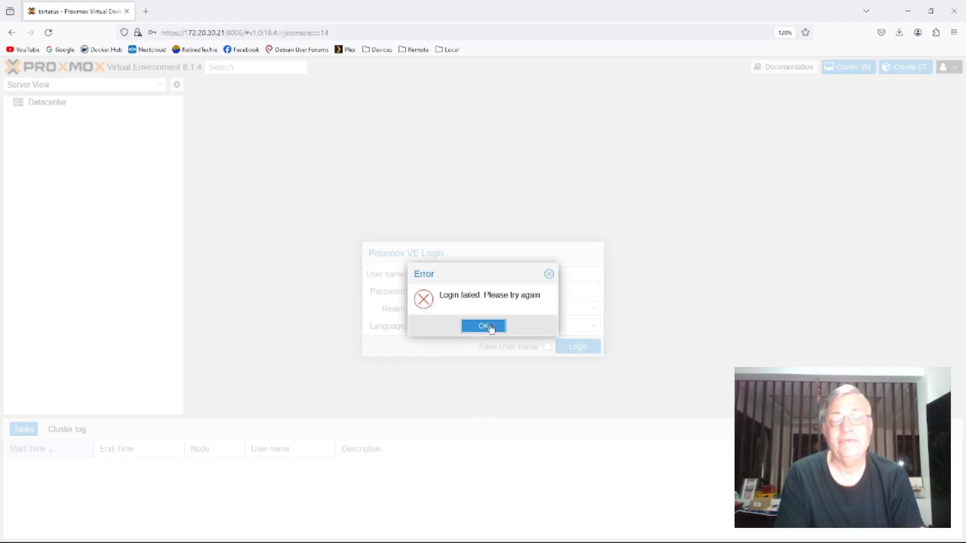
left_click(484, 326)
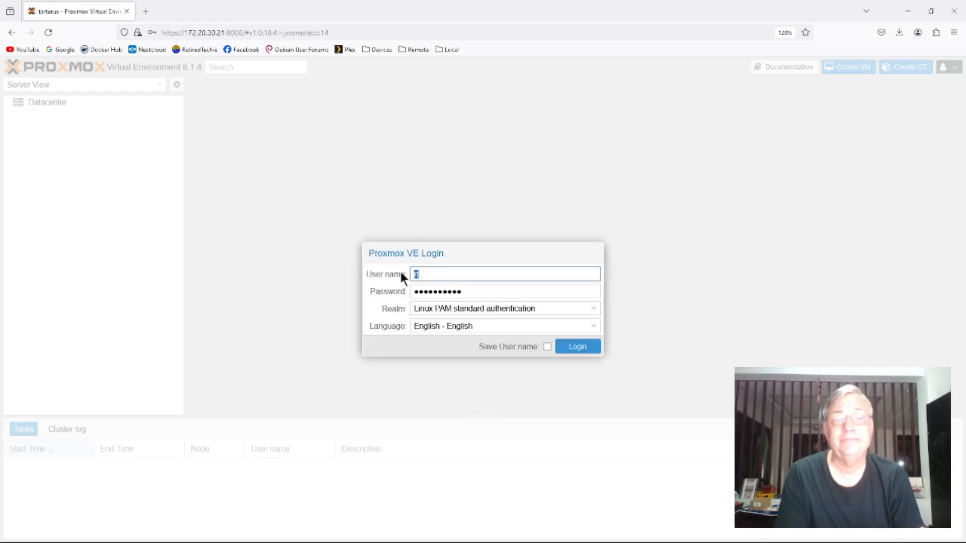
- Log in as root with the account password in the Linux PAM realm and dismiss the subscription notice
type("root")
key("Tab")
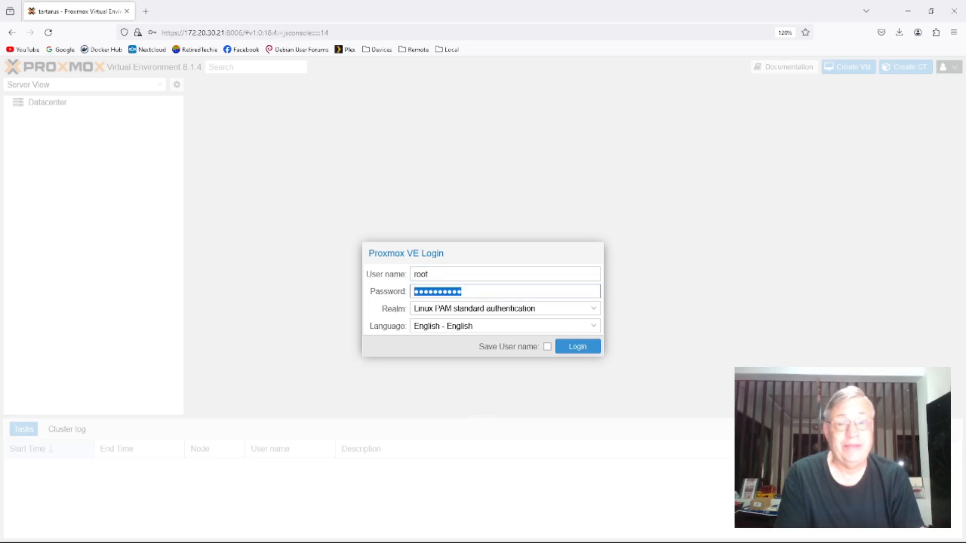
type("•••••")
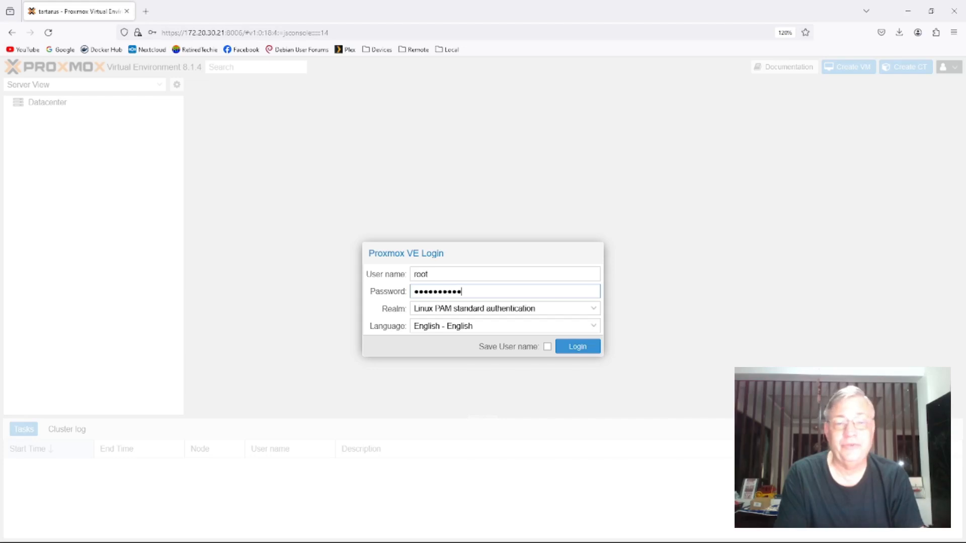
key("Return")
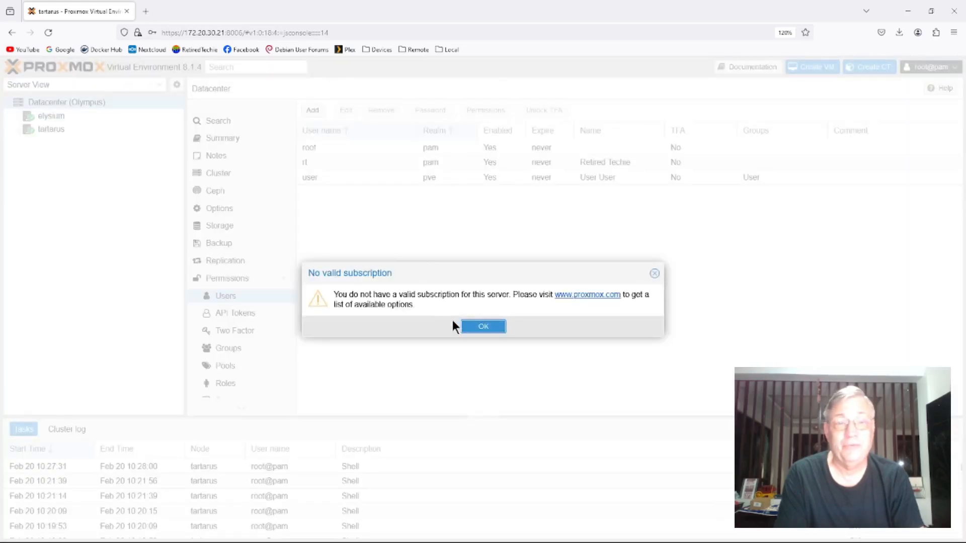
left_click(473, 327)
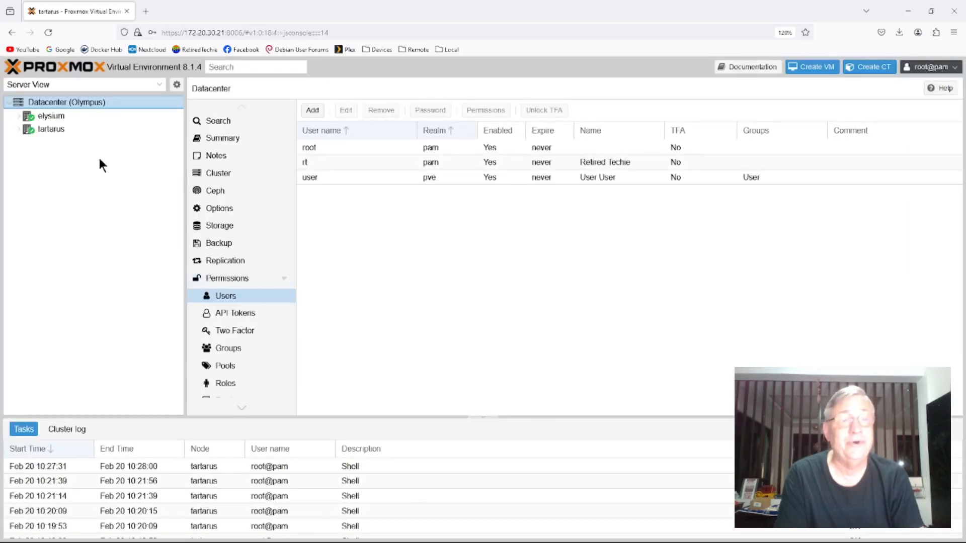
- Display /etc/passwd in the tartarus shell with cat and look through its accounts for rt
left_click(45, 128)
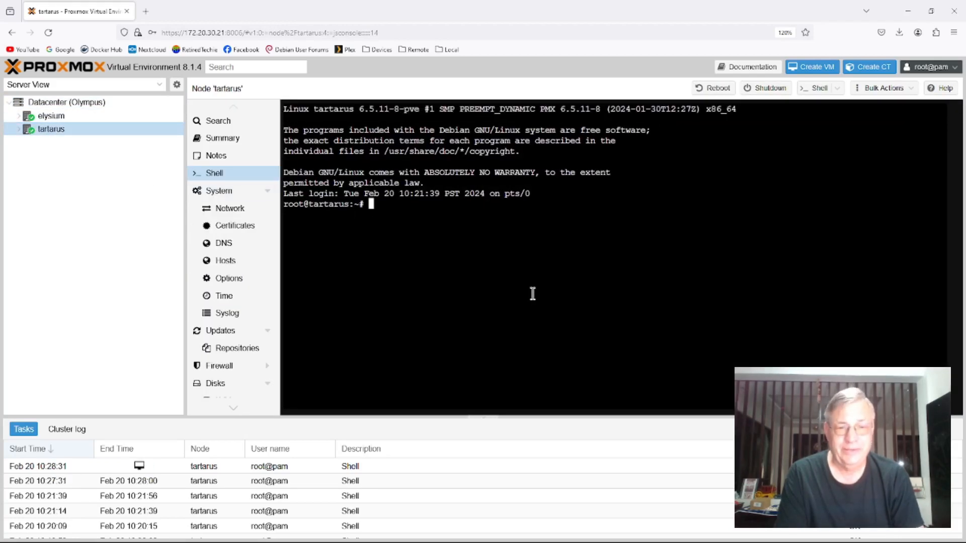
left_click(50, 114)
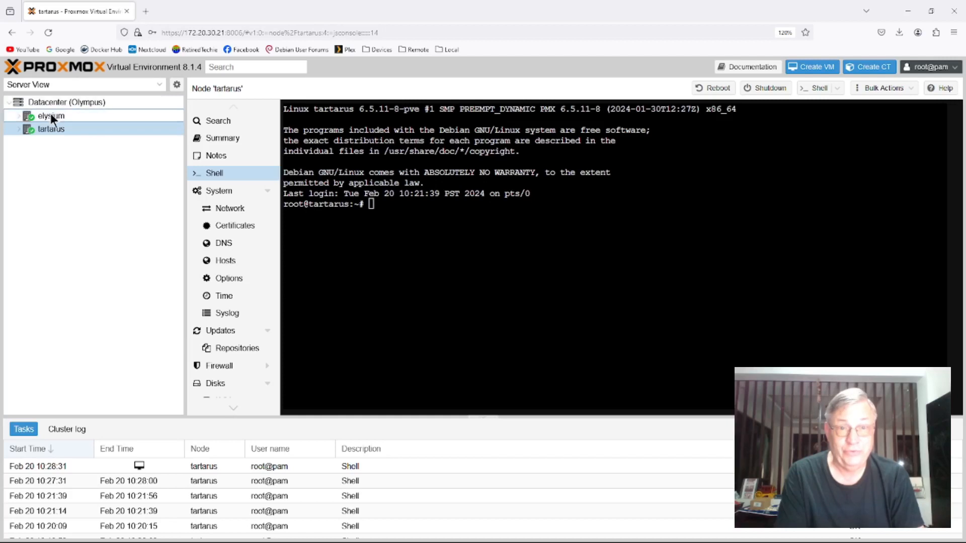
left_click(374, 236)
type("cat ")
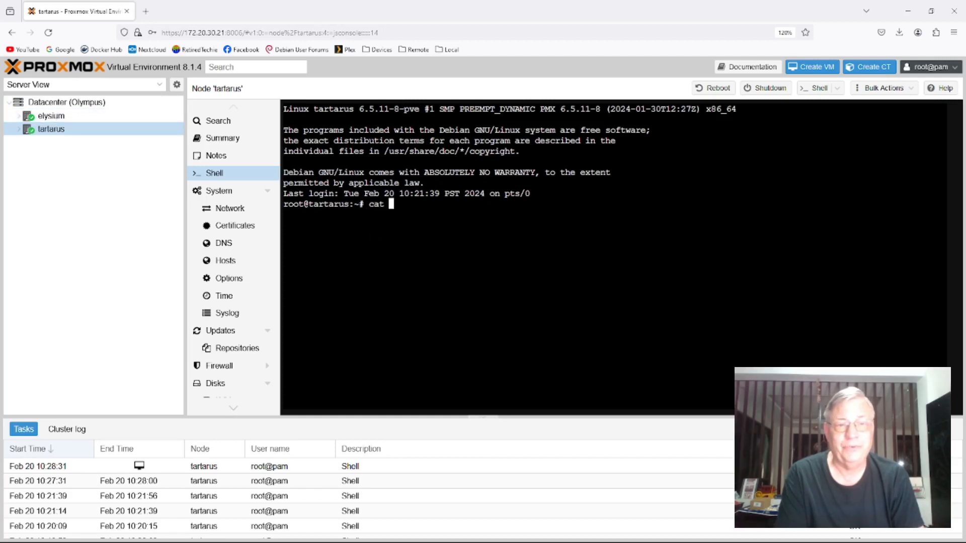
type("/etc/")
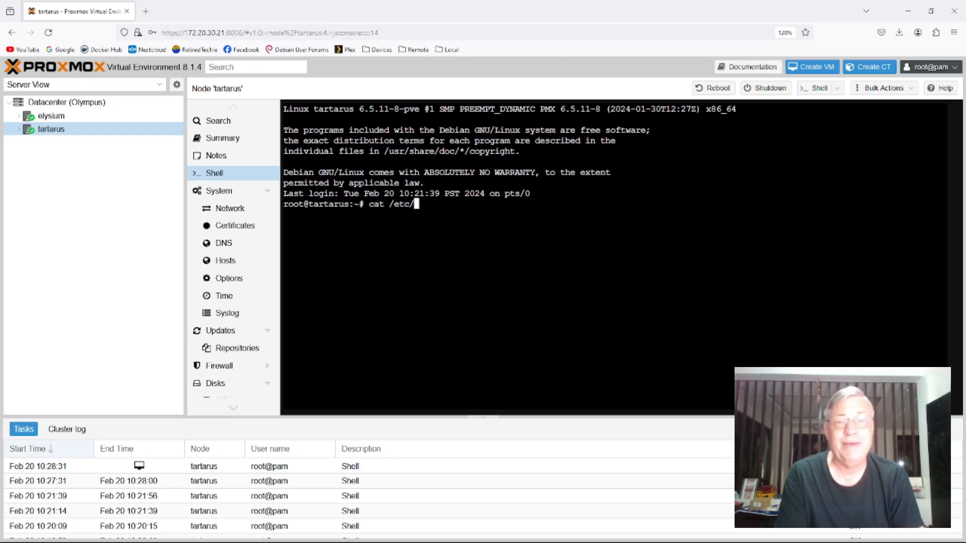
type("passwd")
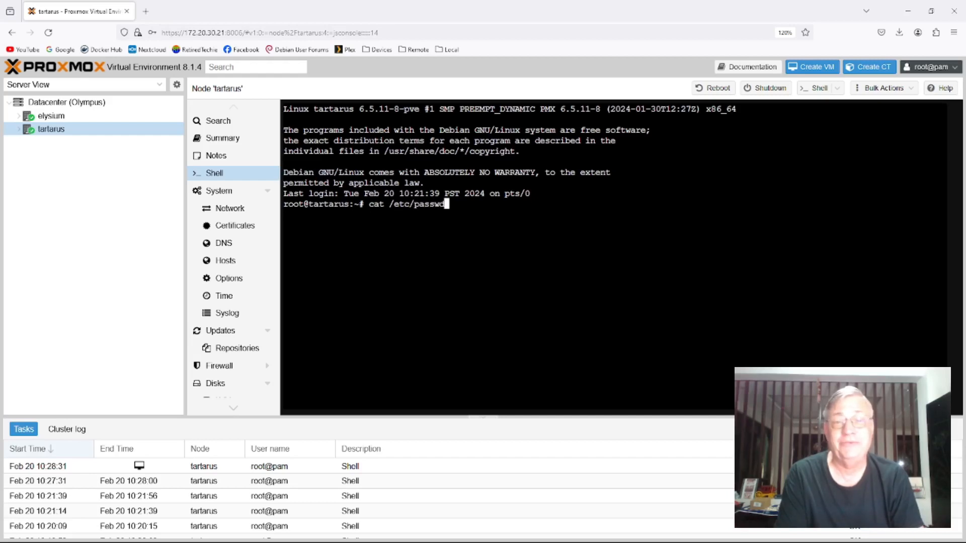
key("Return")
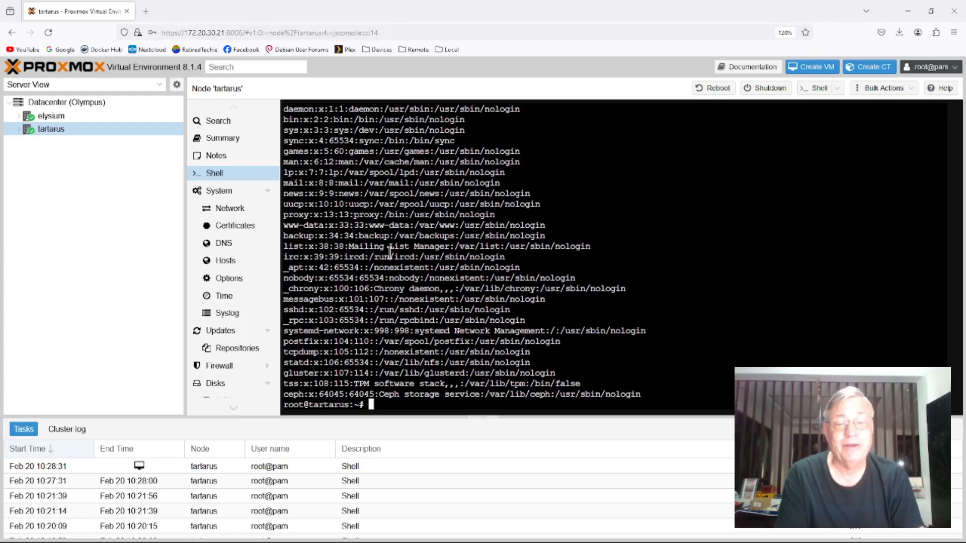
scroll(387, 258, "up", 4)
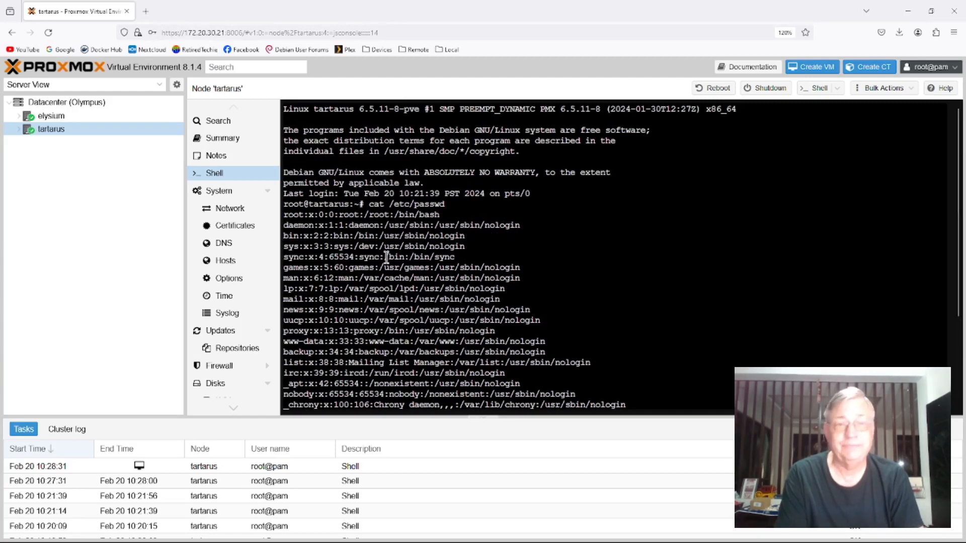
scroll(338, 228, "down", 2)
scroll(338, 228, "down", 2)
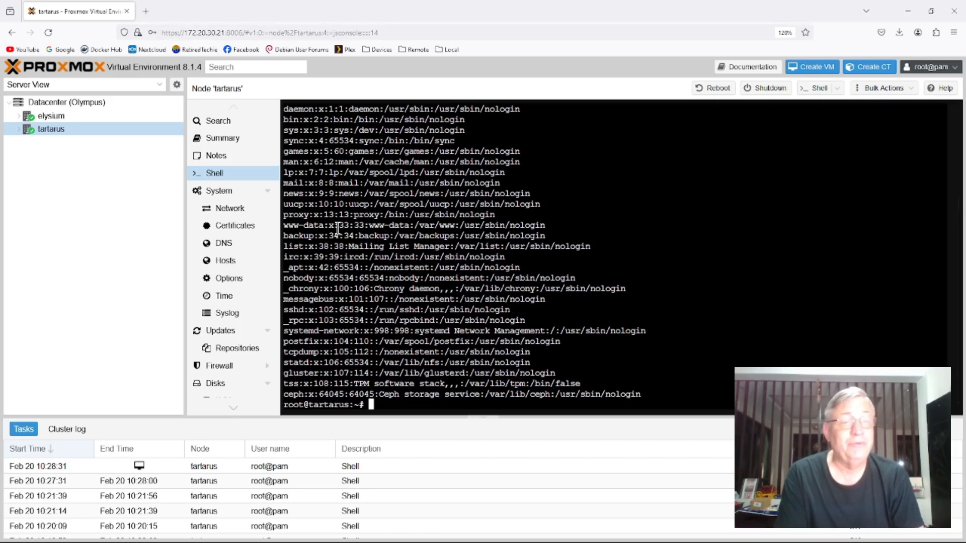
- Display /etc/passwd in the elysium shell with cat and highlight the rt account's entry
left_click(55, 114)
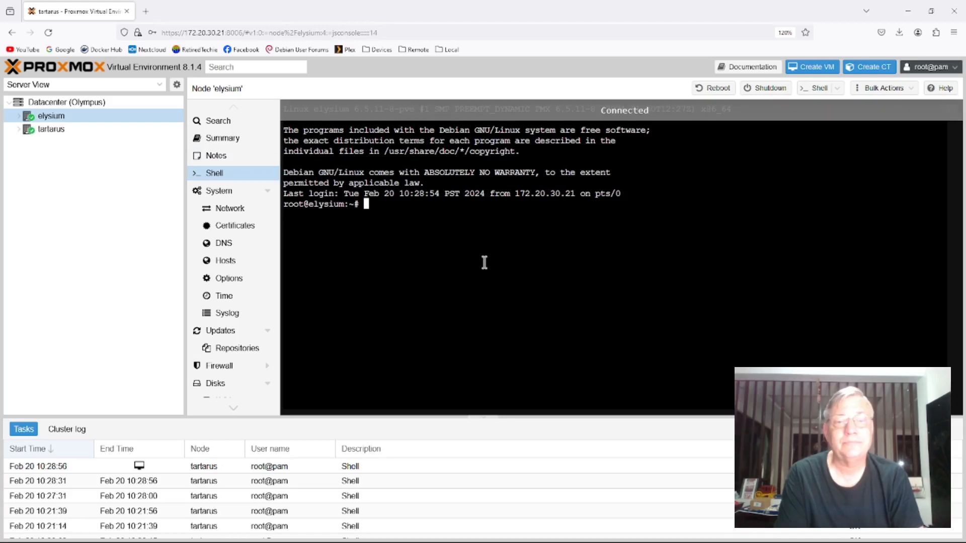
type("cat ")
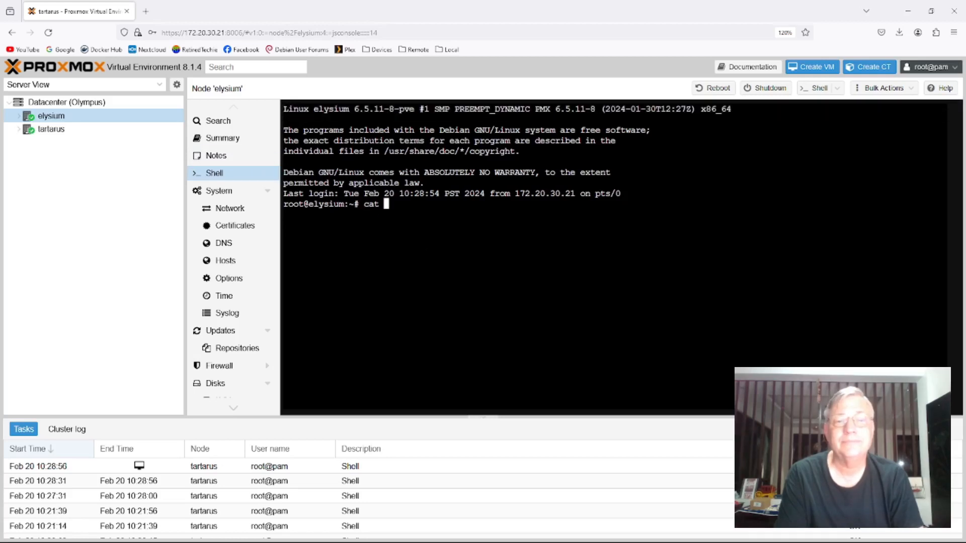
type("/etc/pass")
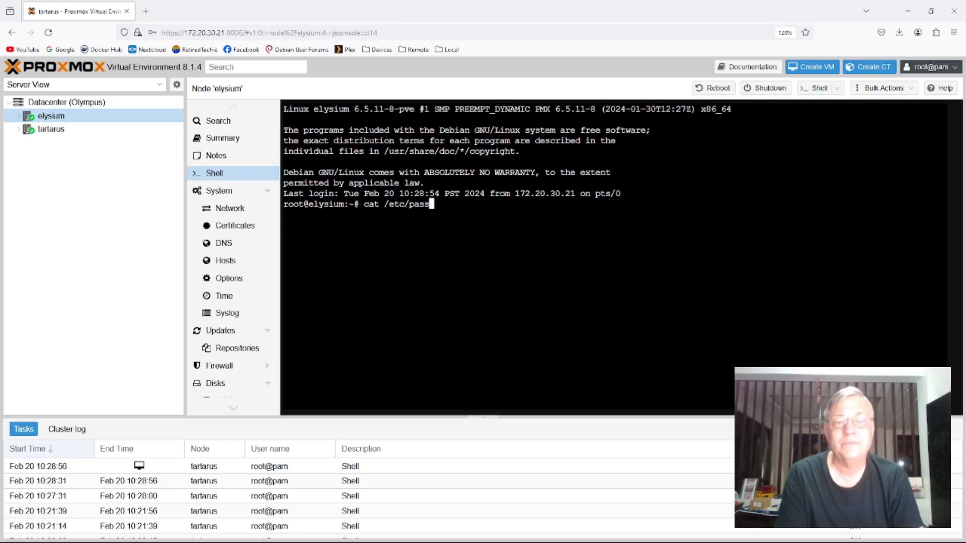
type("wd")
key("Return")
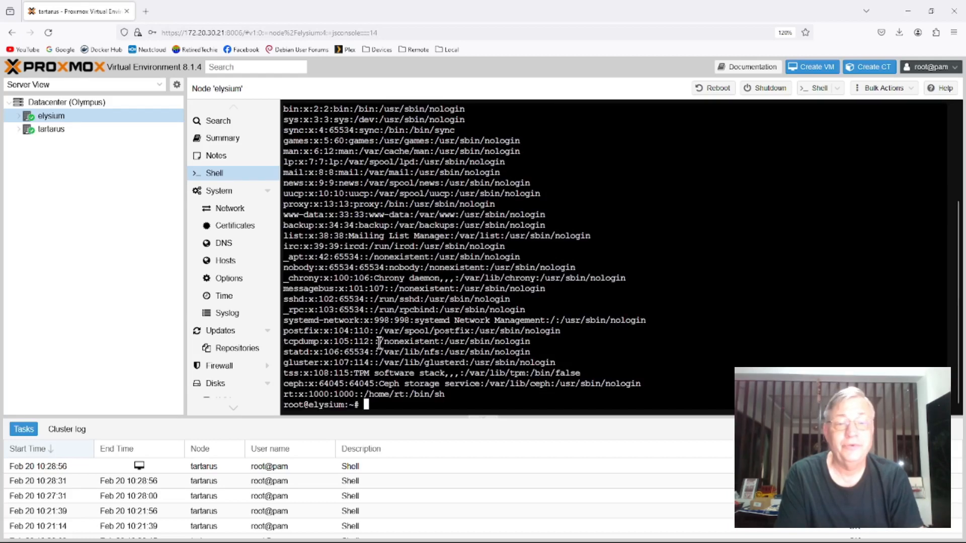
left_click_drag(451, 394, 285, 395)
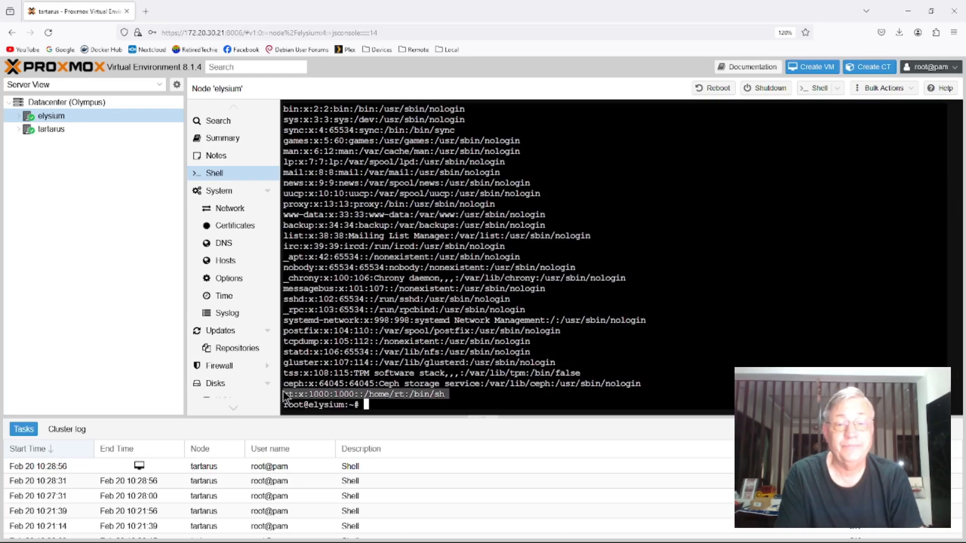
left_click(498, 338)
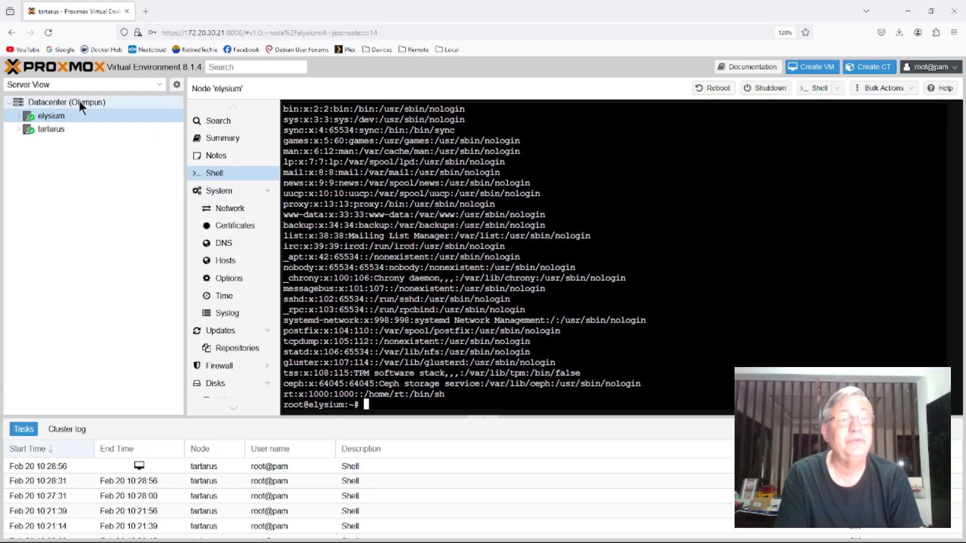
- Create the Linux user rt with a home directory on tartarus using useradd -m rt
left_click(57, 129)
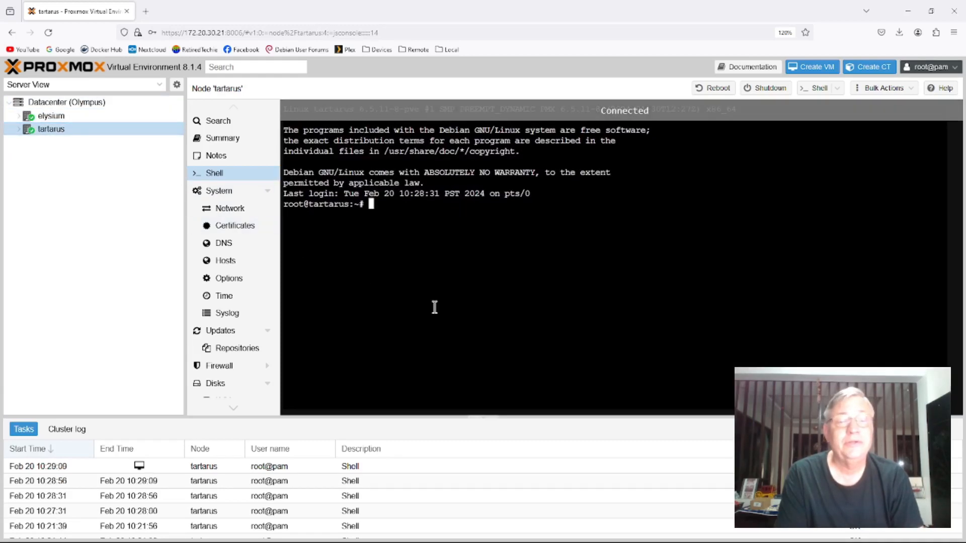
type("user")
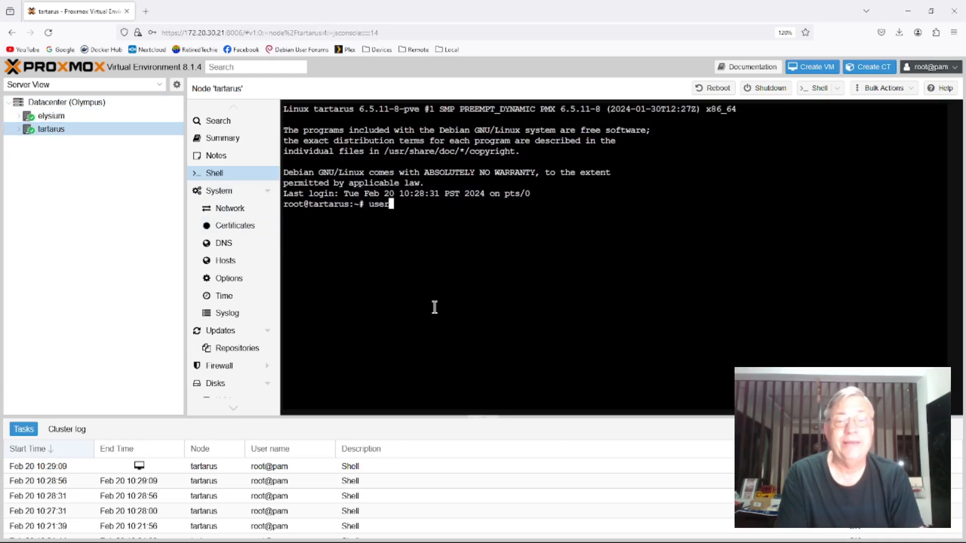
type("add -m")
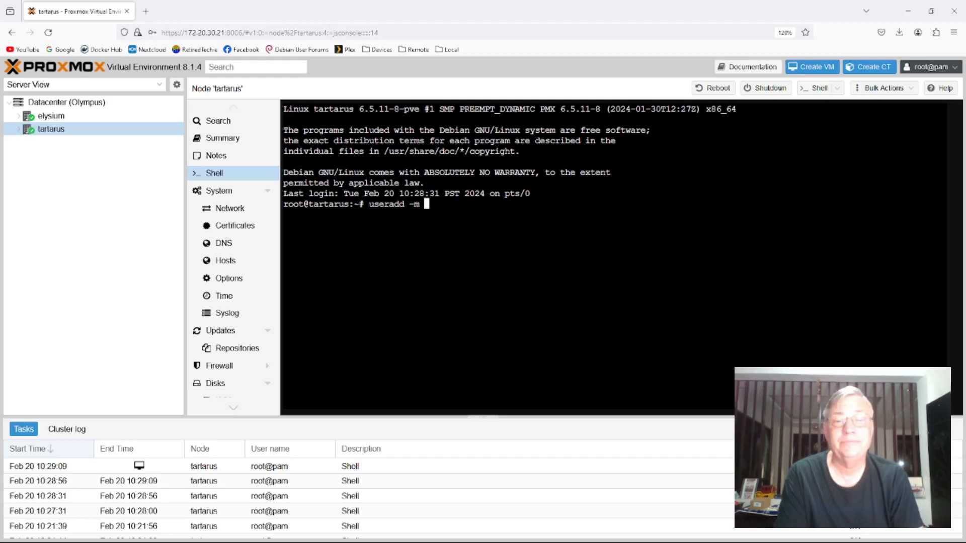
type(" rt")
key("Return")
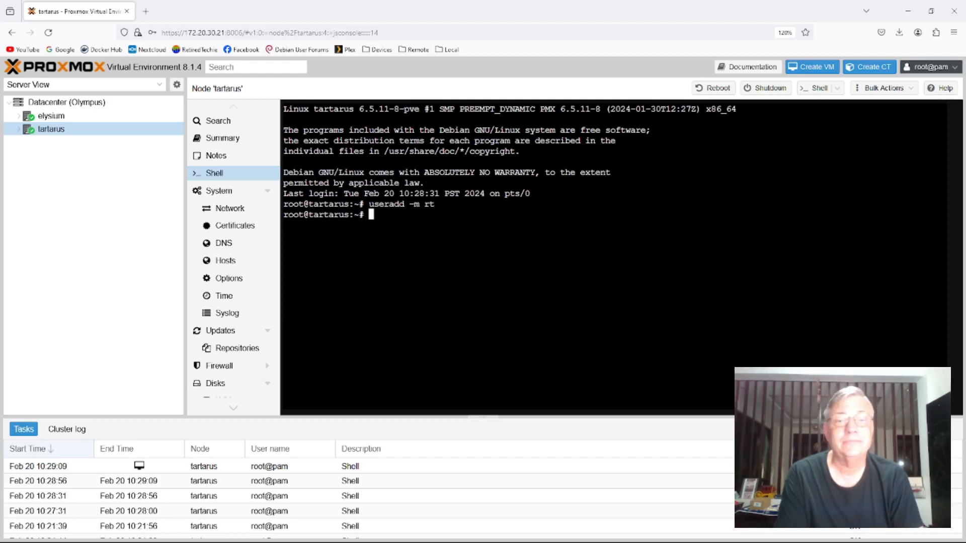
- Set the account password for rt on tartarus with passwd rt, entering and repeating the new password
type("passwd rt")
key("Return")
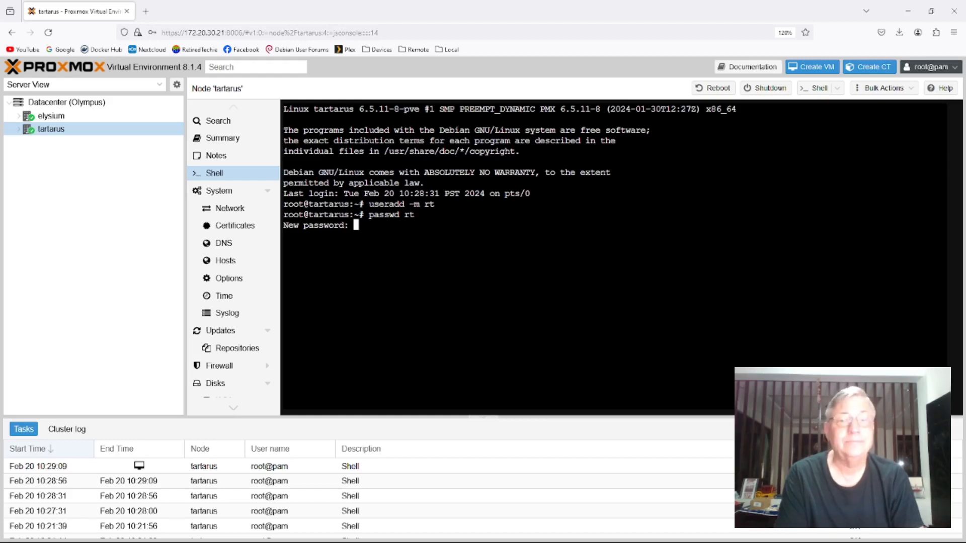
key("Return")
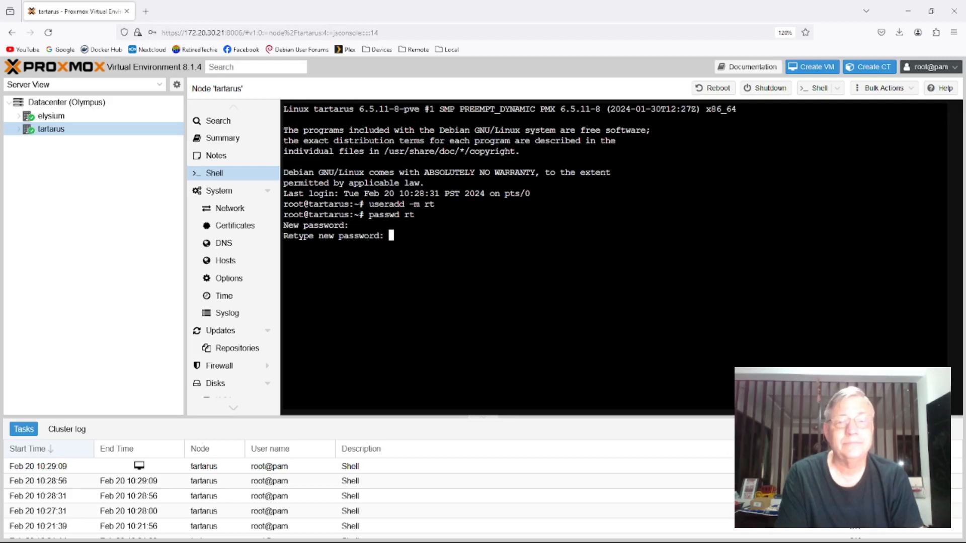
key("Return")
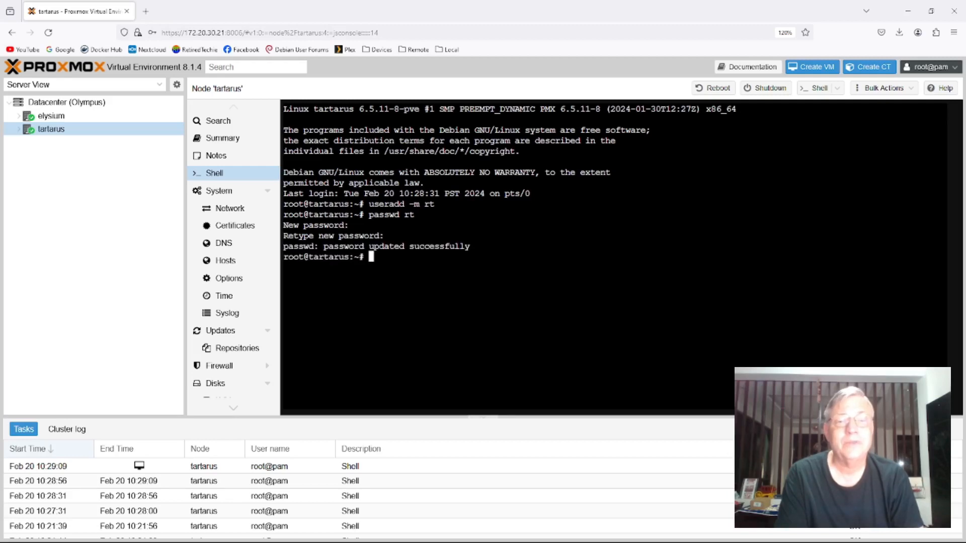
- Go back to the Datacenter user list and log out of root
left_click(65, 106)
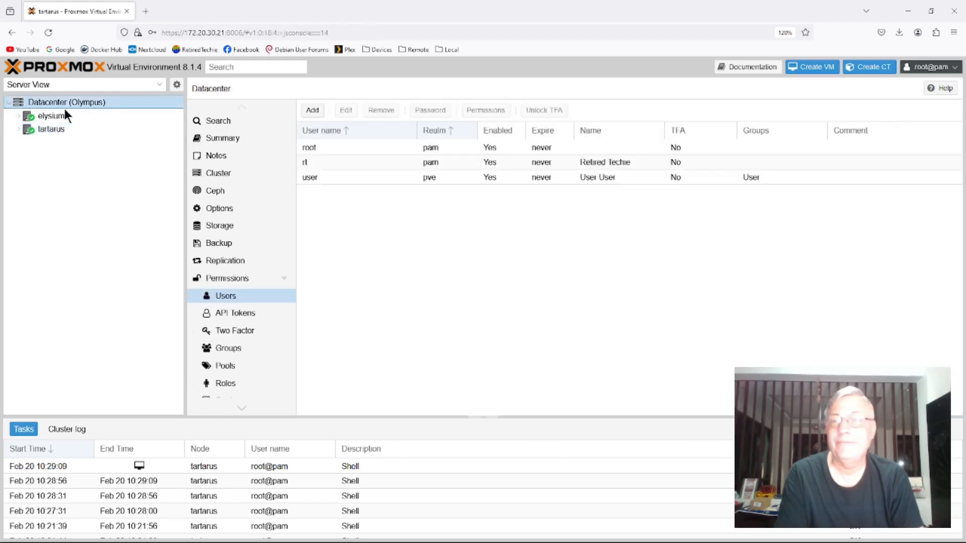
left_click(930, 67)
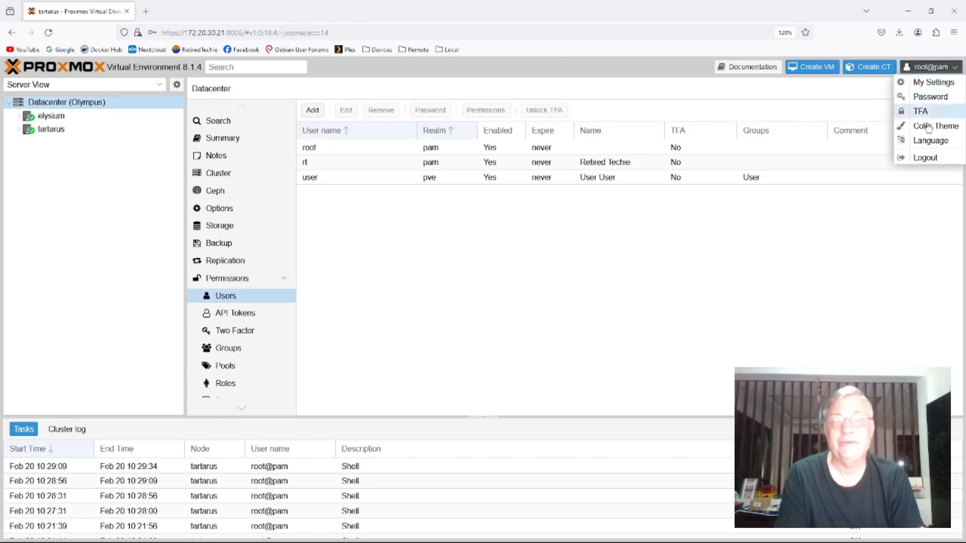
left_click(934, 157)
- Log in as rt with the account password in the Linux PAM standard authentication realm and dismiss the subscription notice
type("rt")
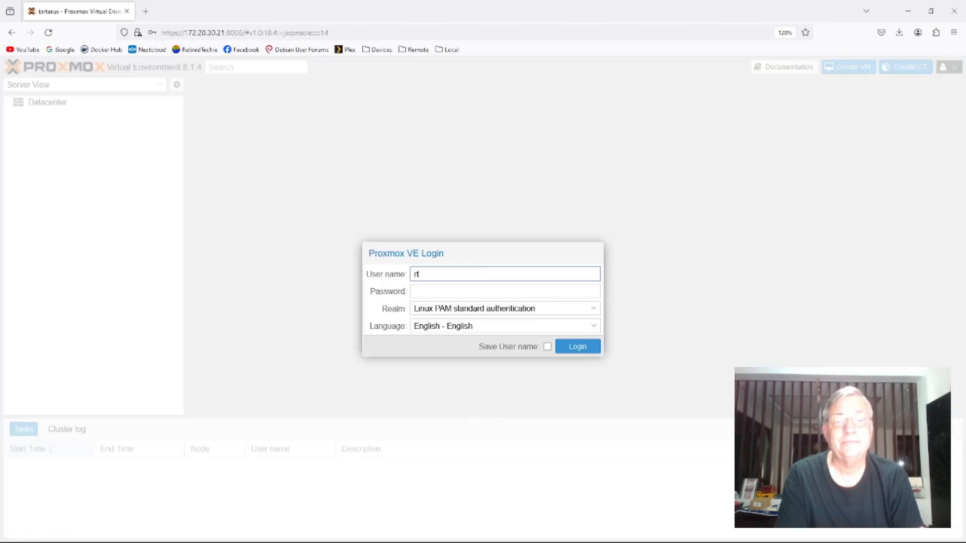
key("Tab")
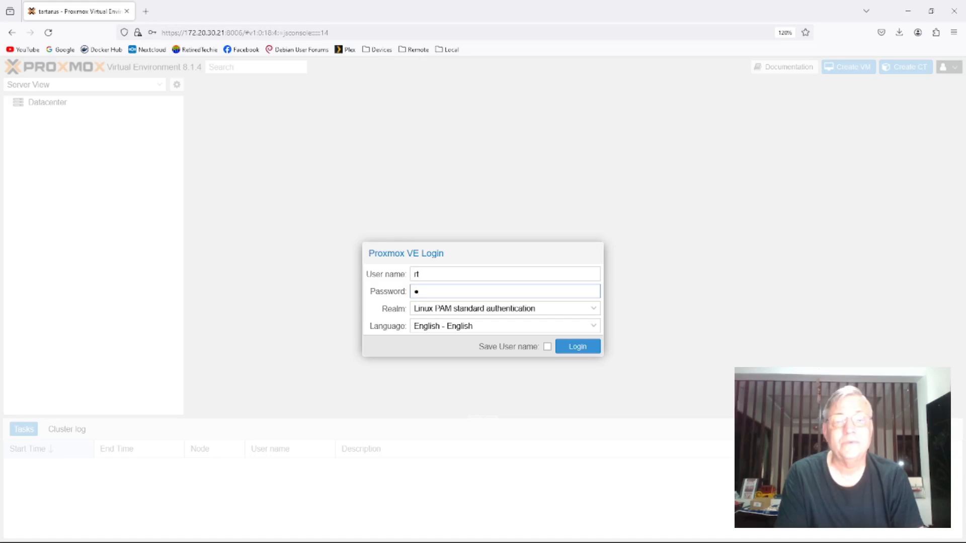
type("••••••••••")
left_click(577, 347)
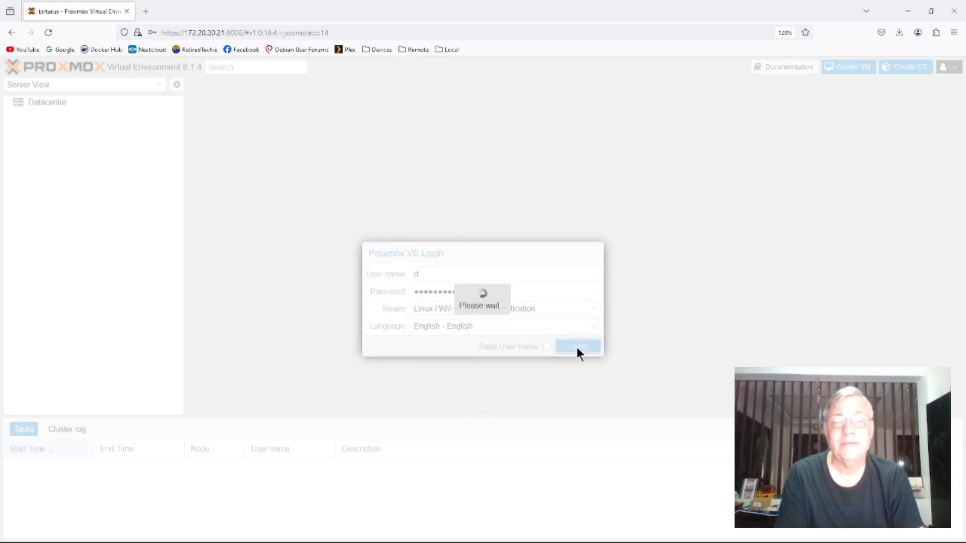
left_click(475, 327)
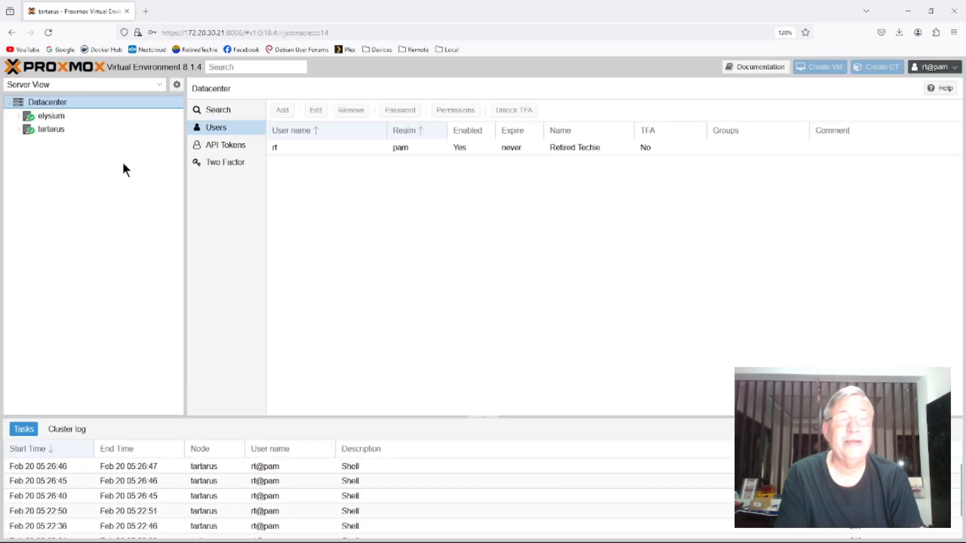
- Check what rt can access on the elysium and tartarus nodes, and log out of the rt account
left_click(55, 115)
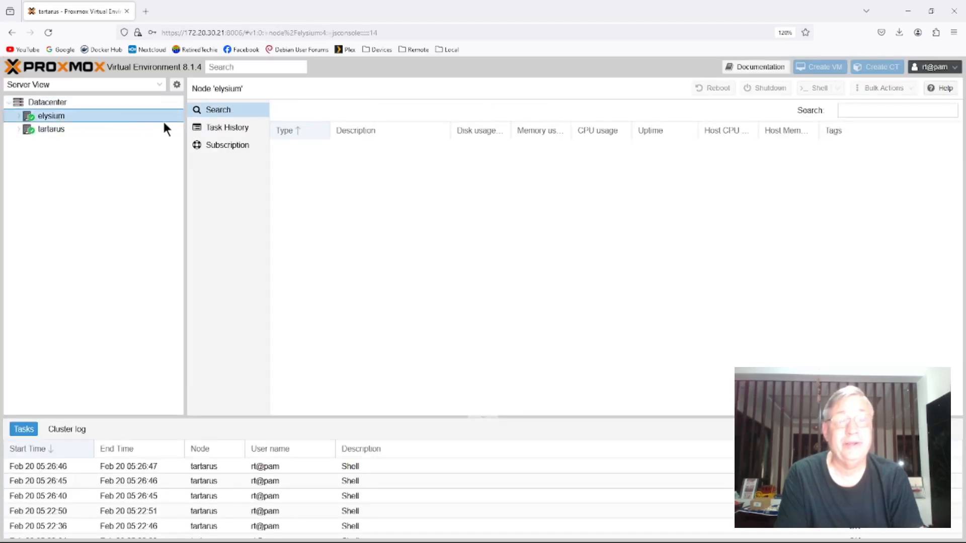
left_click(56, 132)
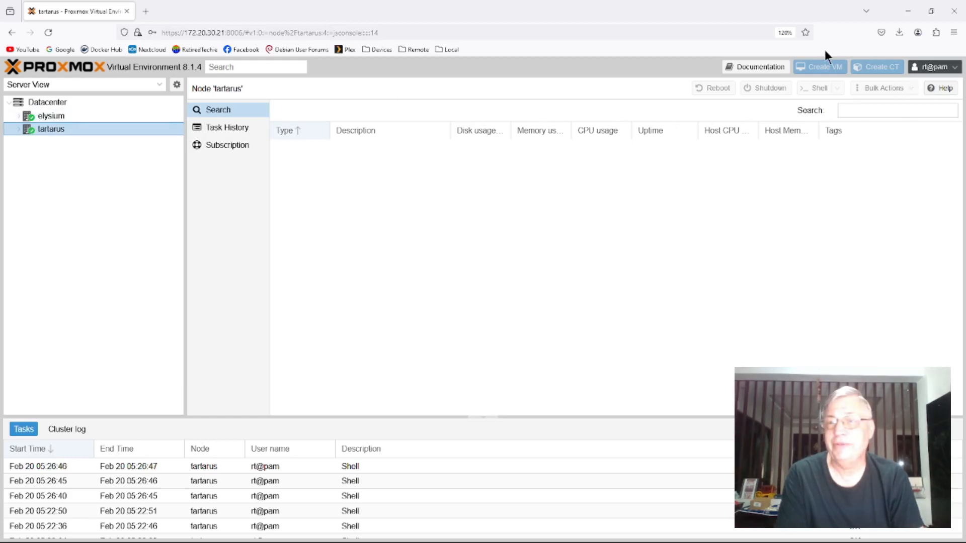
left_click(933, 66)
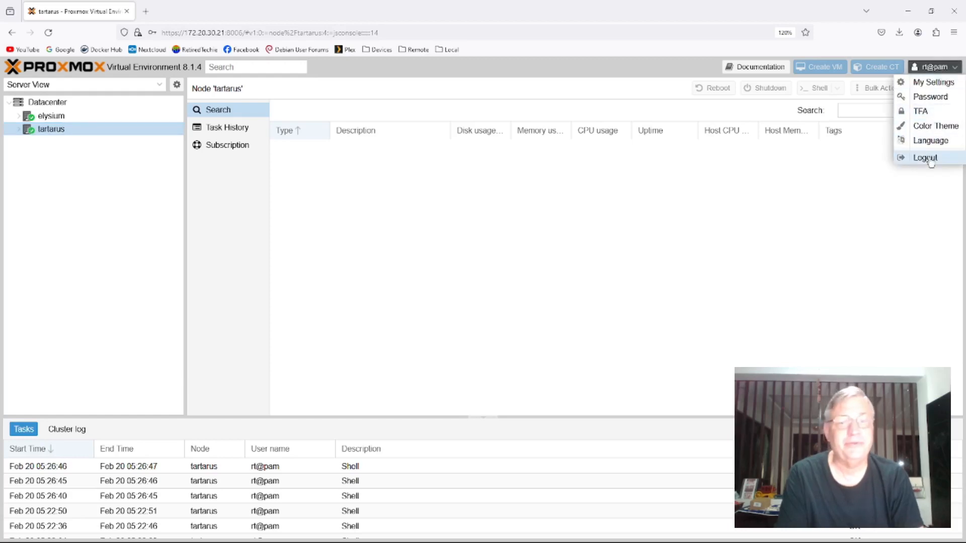
left_click(925, 158)
- Log in as root with the account password in the Linux PAM standard authentication realm
type("root")
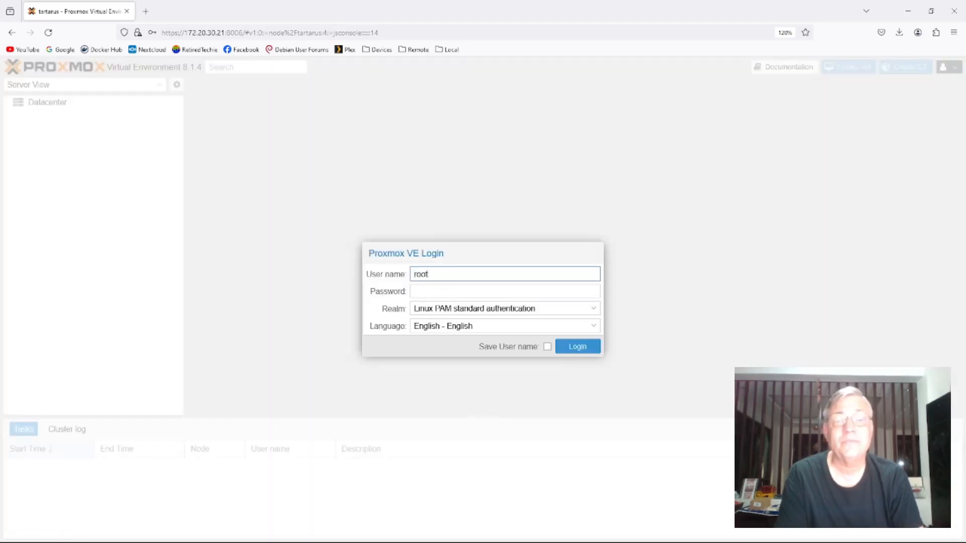
key("Tab")
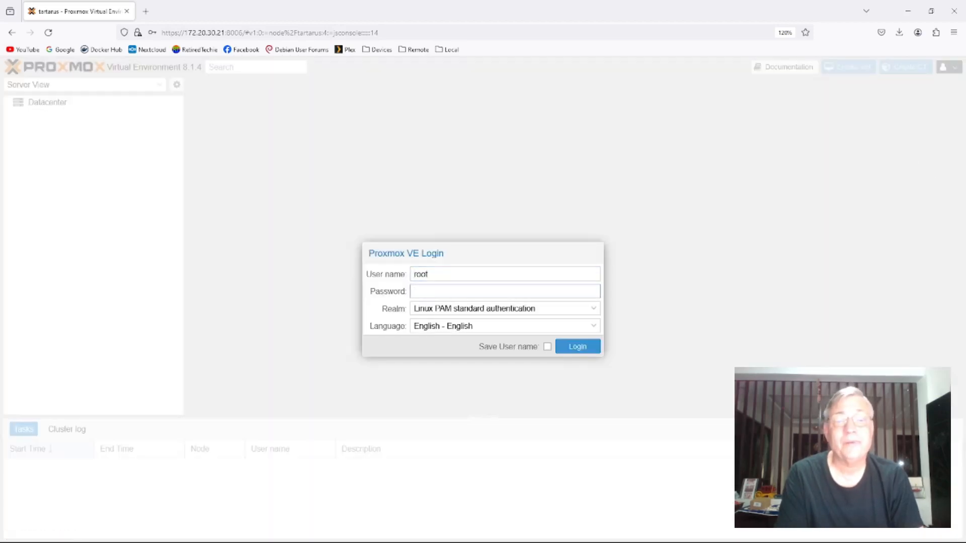
type("******")
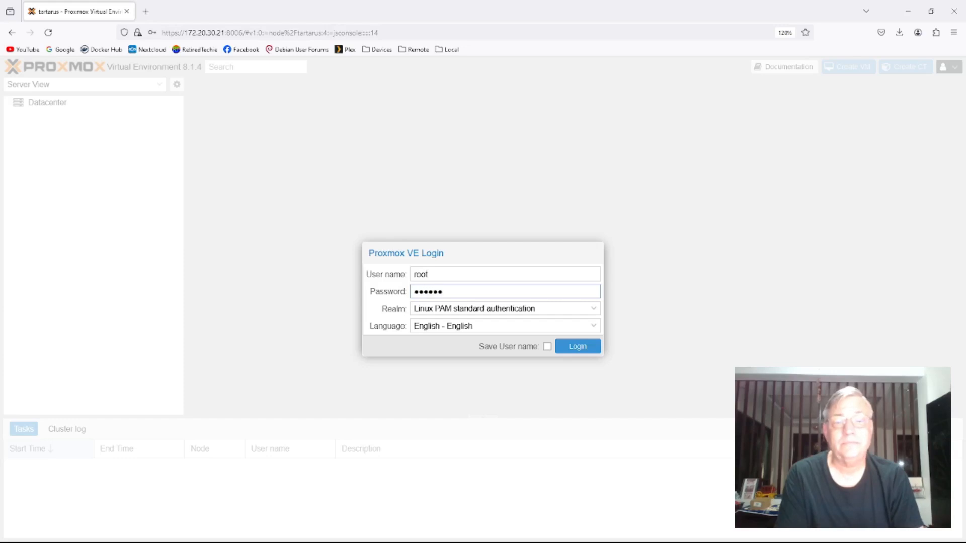
type("******")
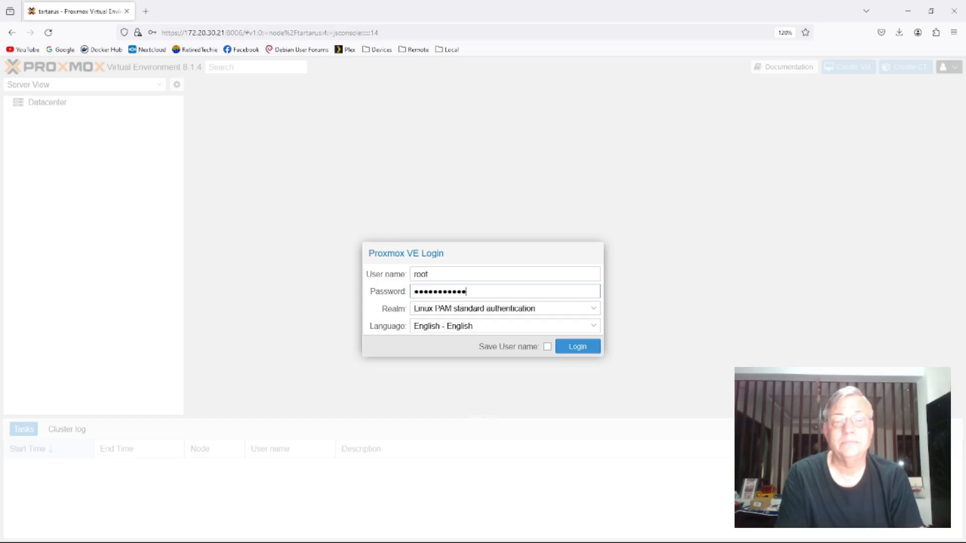
key("Return")
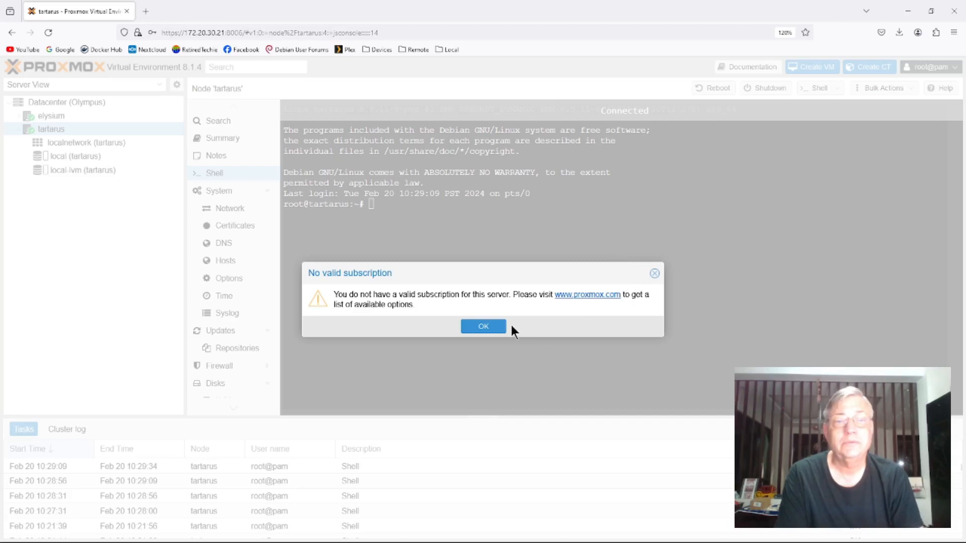
- Dismiss the subscription notice and add a Datacenter group permission on path / giving the Admin group the Administrator role
left_click(494, 325)
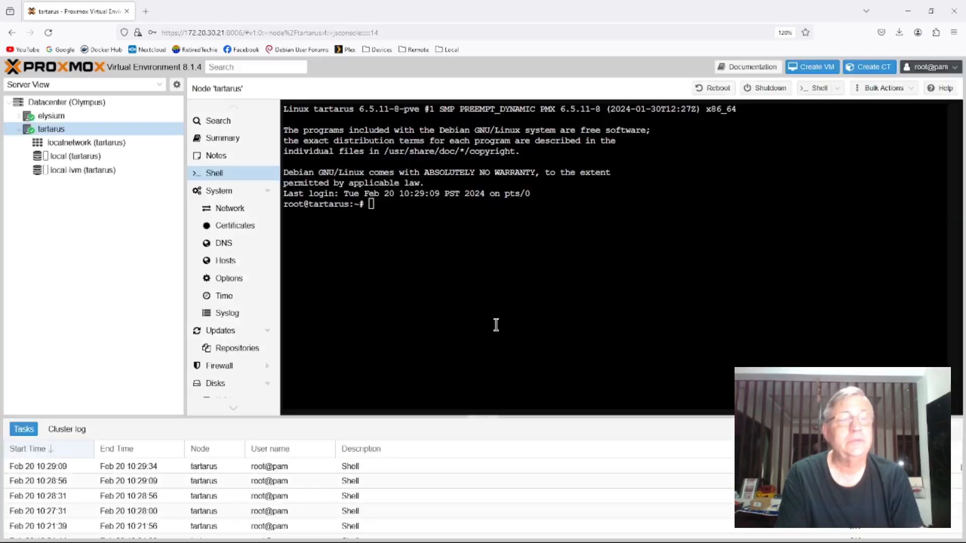
left_click(51, 103)
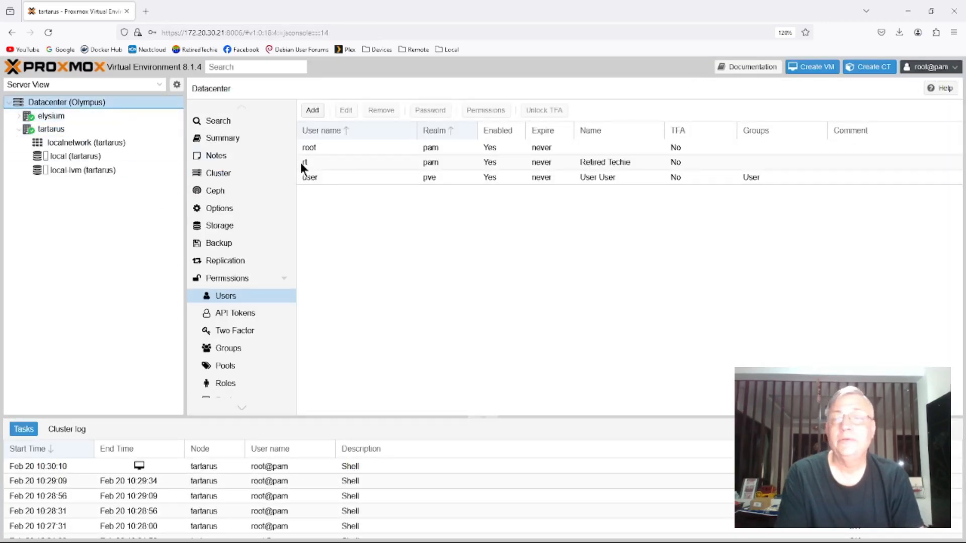
left_click(222, 276)
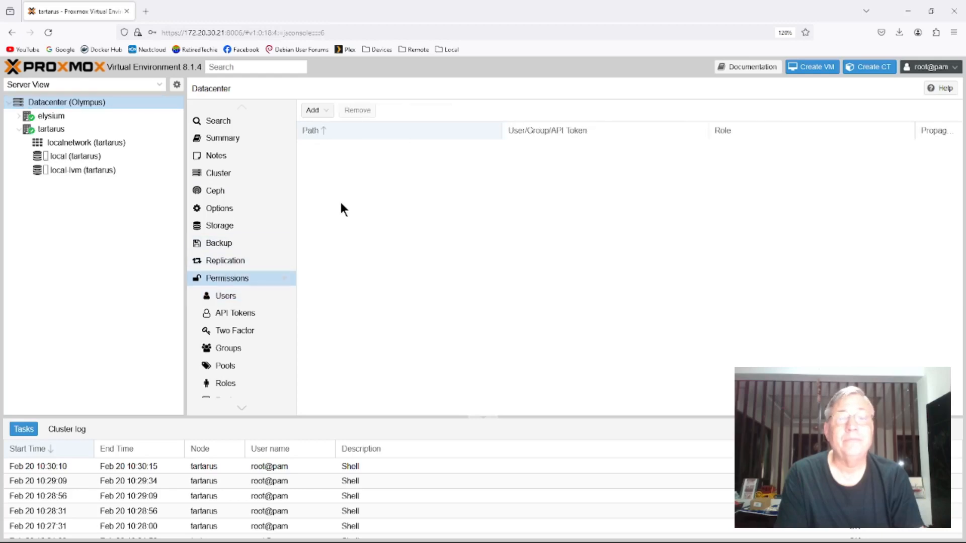
left_click(324, 112)
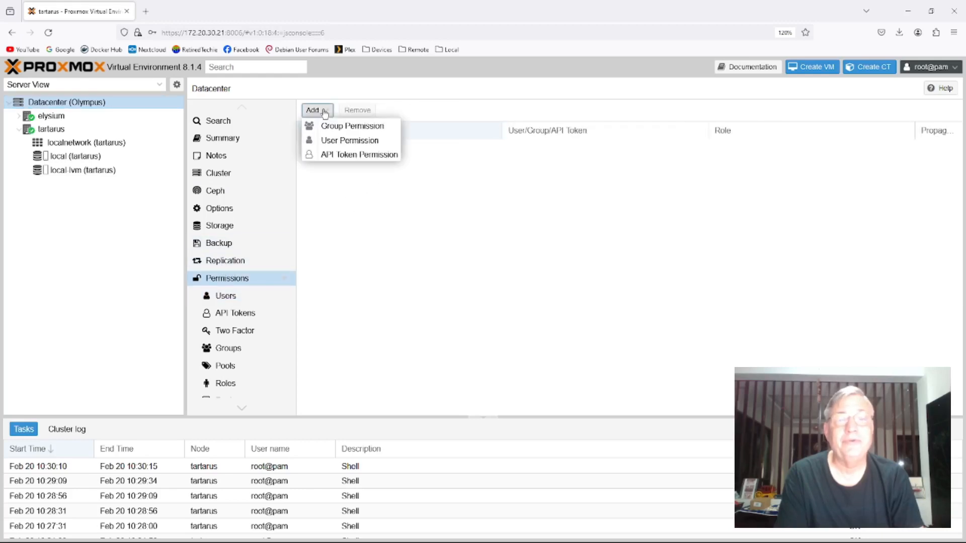
left_click(329, 127)
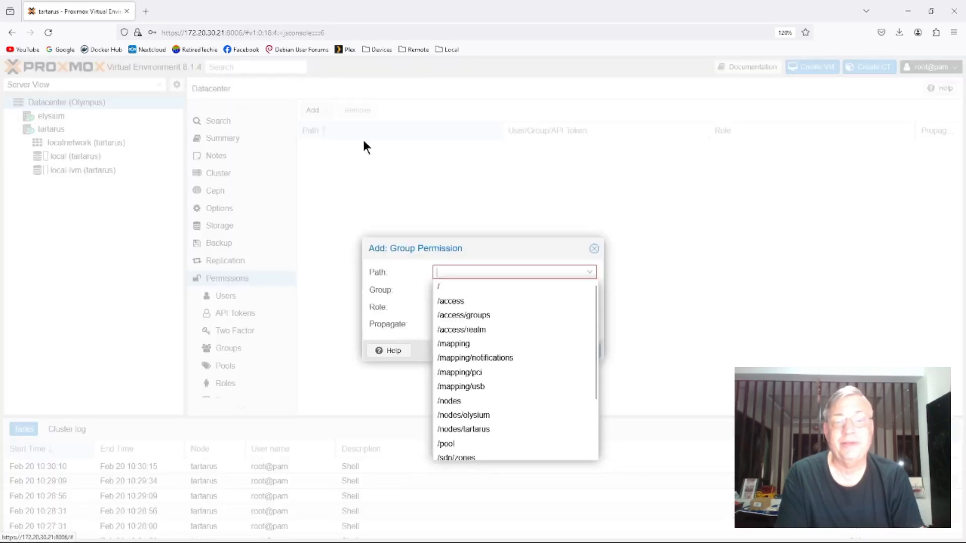
left_click(456, 287)
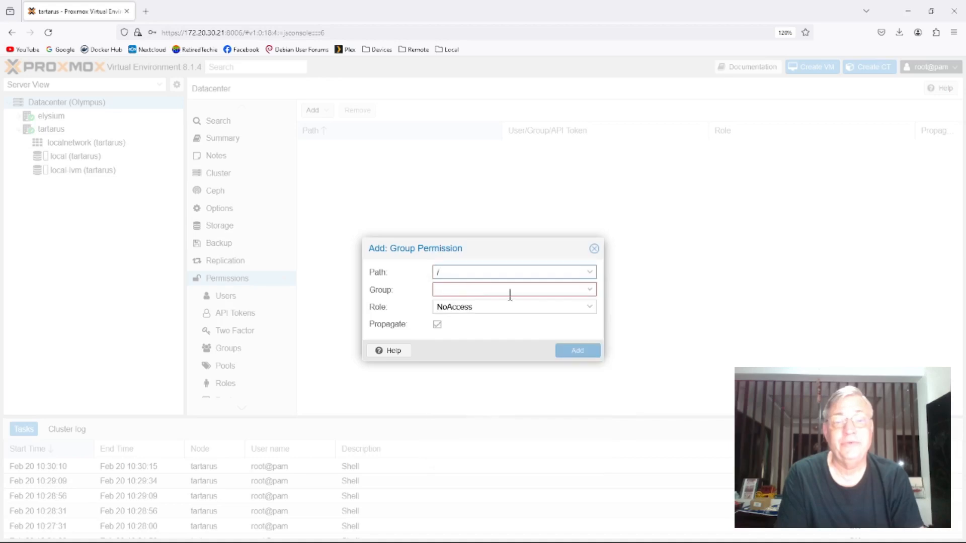
left_click(589, 289)
left_click(458, 322)
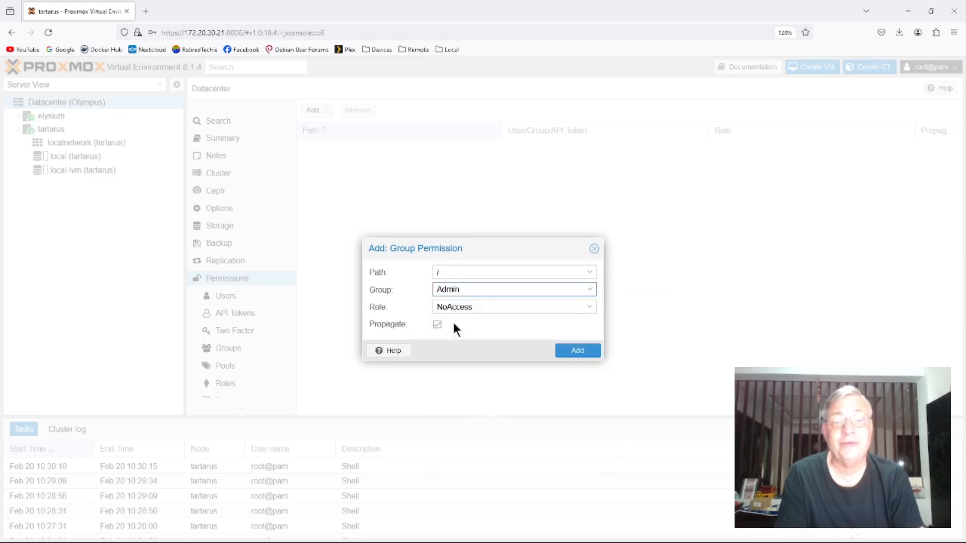
left_click(588, 307)
left_click(473, 339)
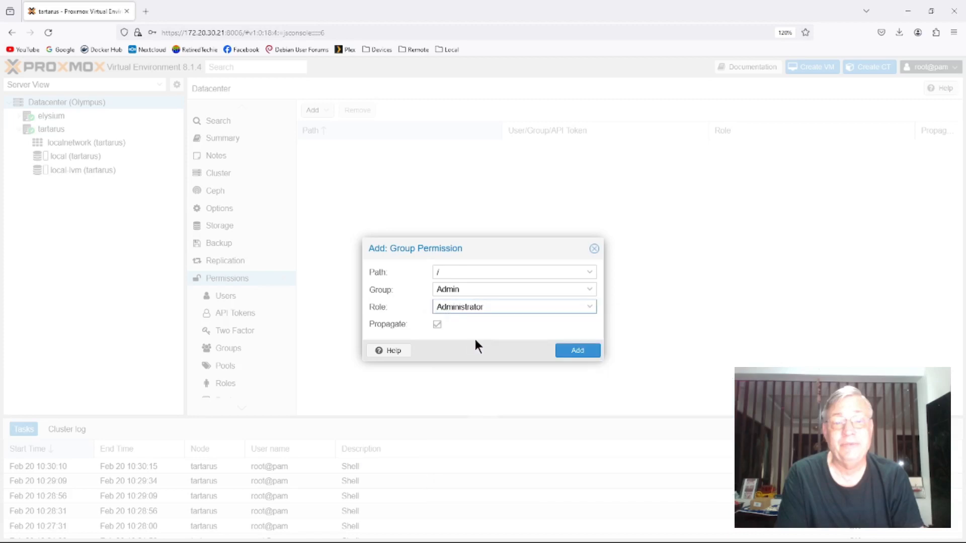
left_click(576, 351)
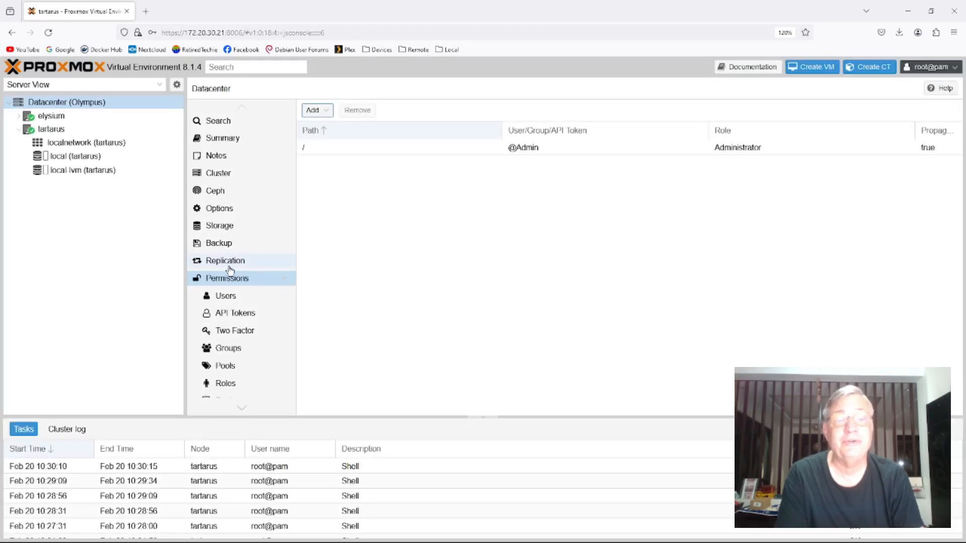
- Assign the rt user in the pam realm to the Admin group
left_click(220, 297)
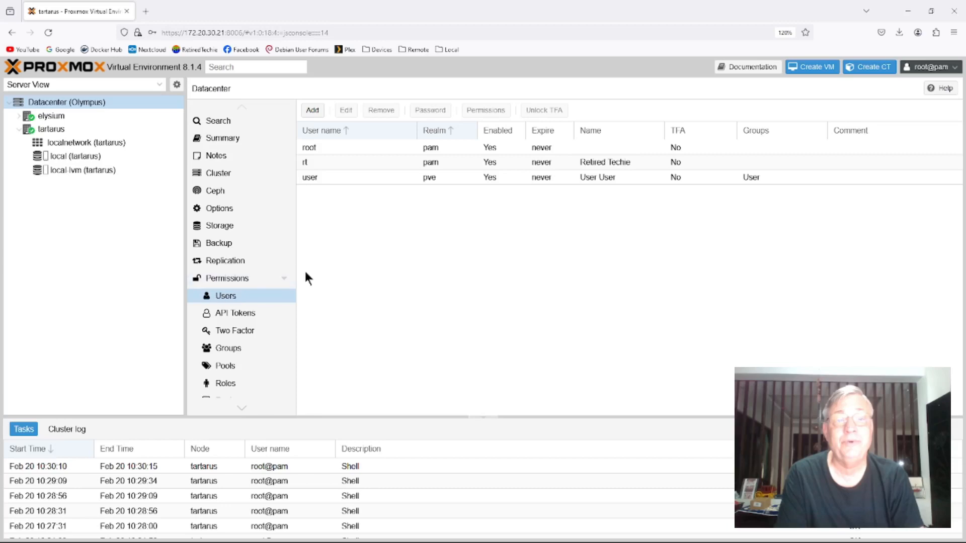
left_click(317, 162)
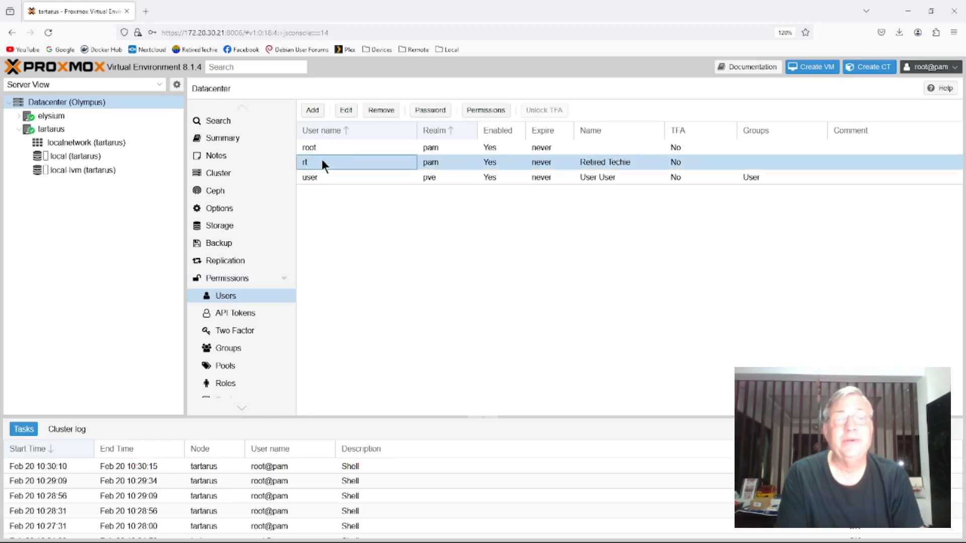
left_click(345, 110)
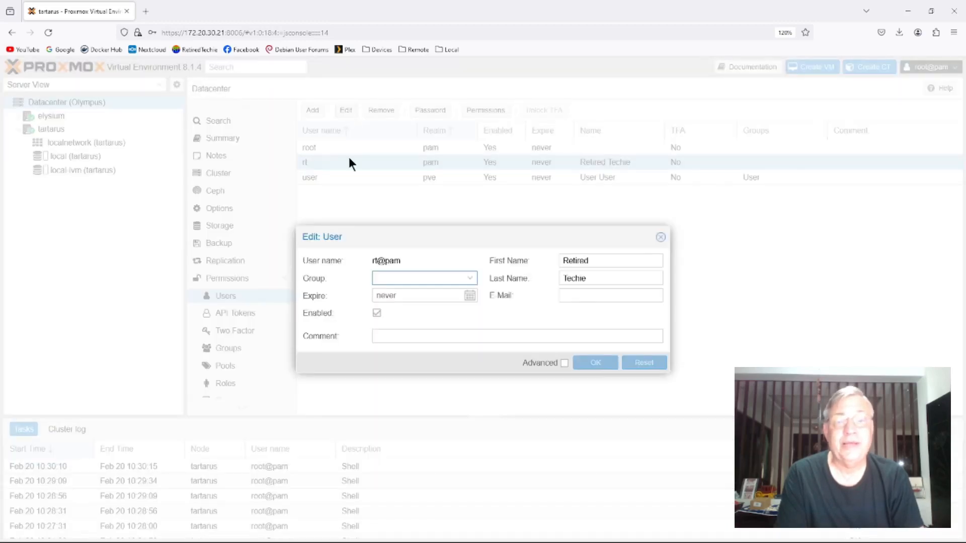
left_click(469, 278)
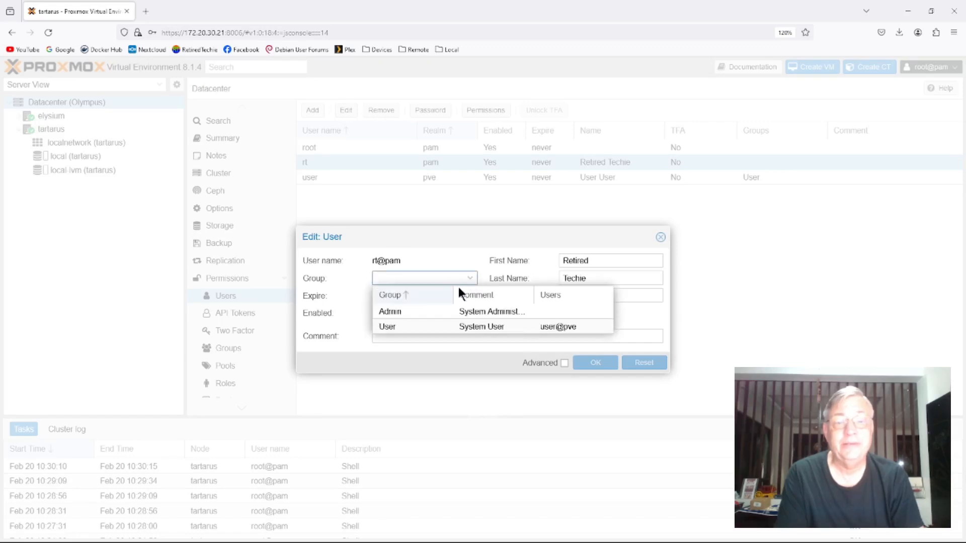
left_click(402, 311)
left_click(595, 362)
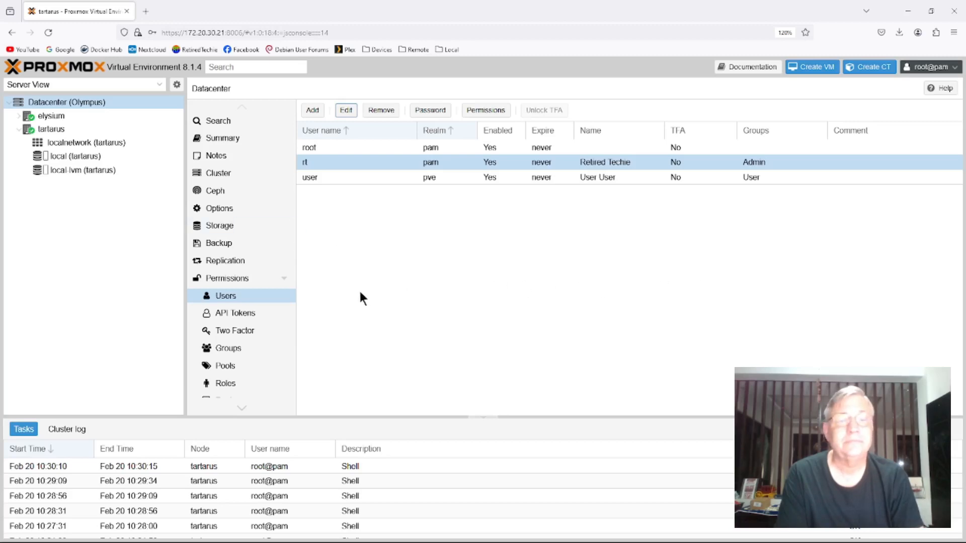
- Review the Datacenter permissions list and log out of root
left_click(236, 278)
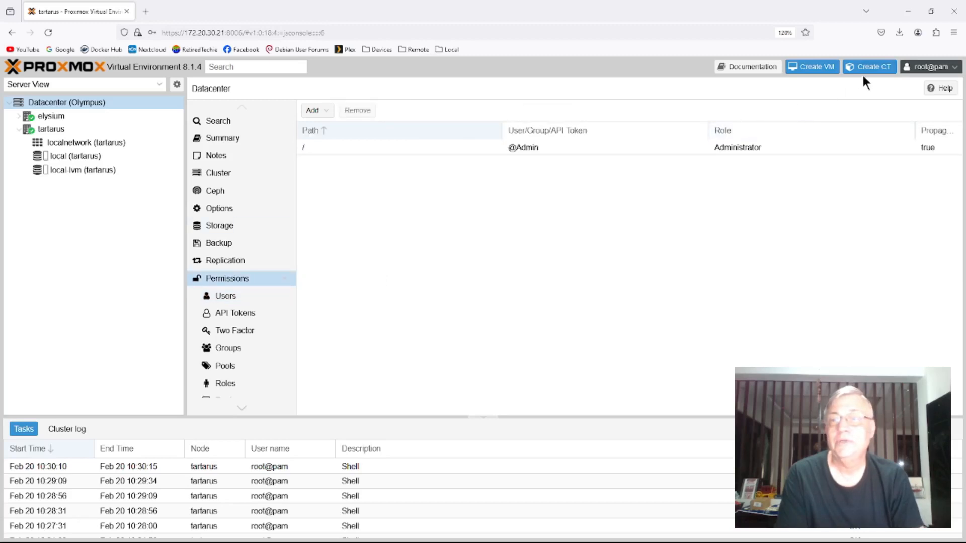
left_click(929, 67)
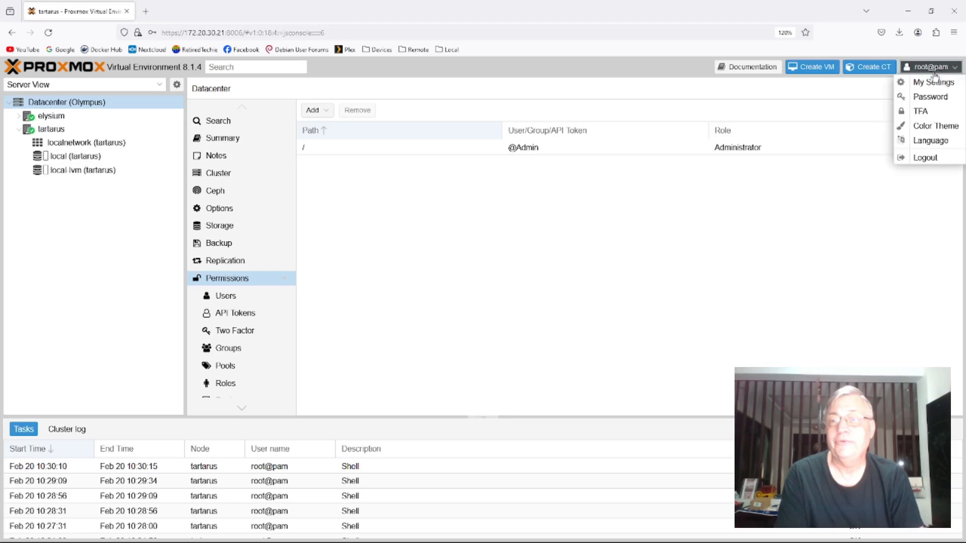
left_click(925, 157)
- Log in as rt with the account password in the Linux PAM standard authentication realm and dismiss the subscription notice
type("rt")
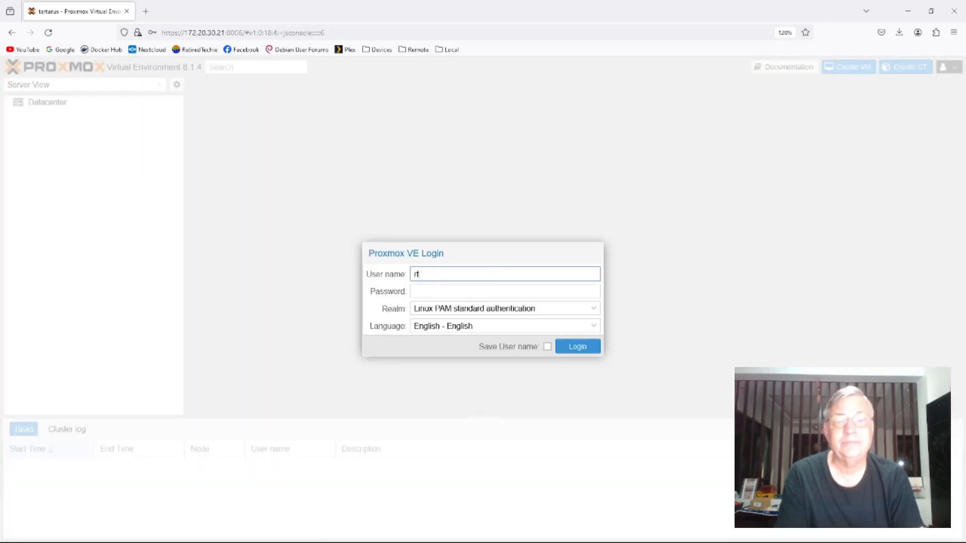
key("Tab")
type("****")
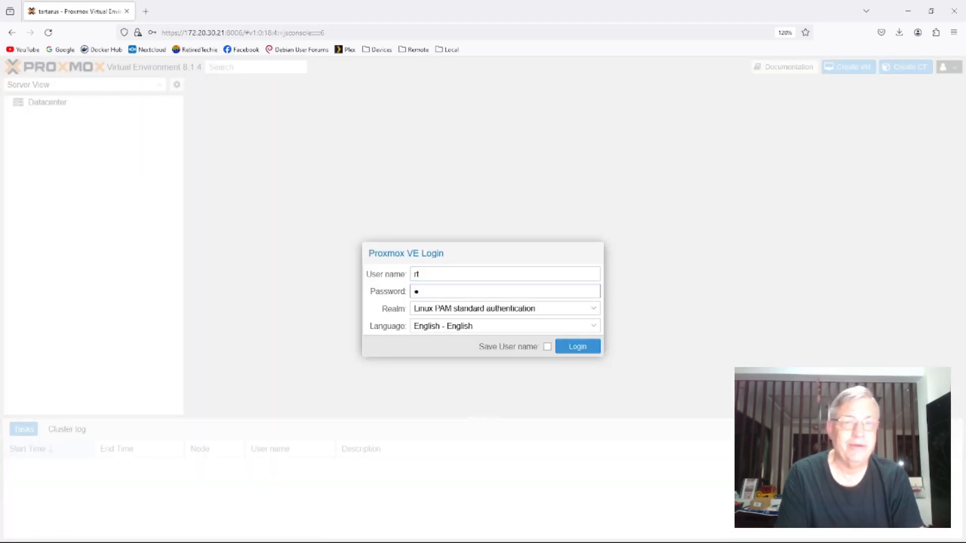
type("**")
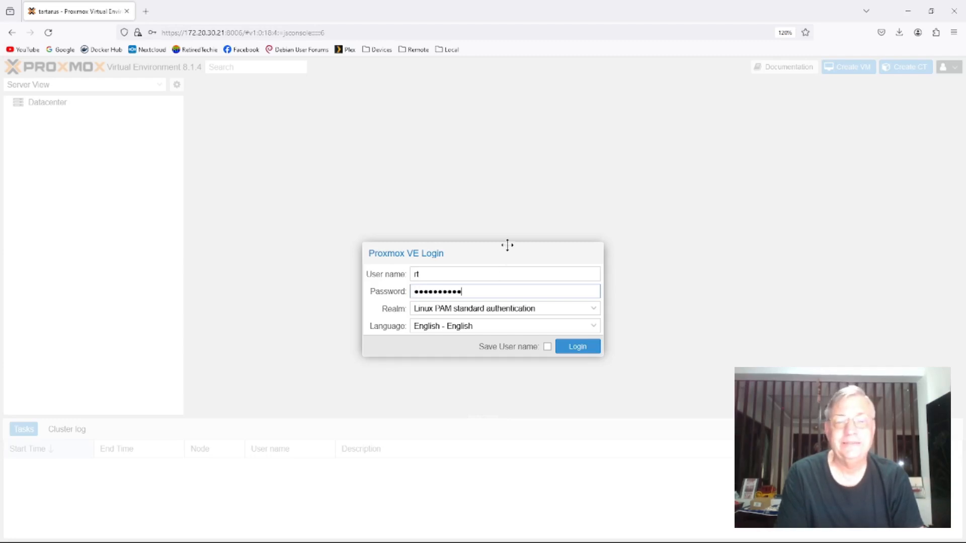
left_click(568, 346)
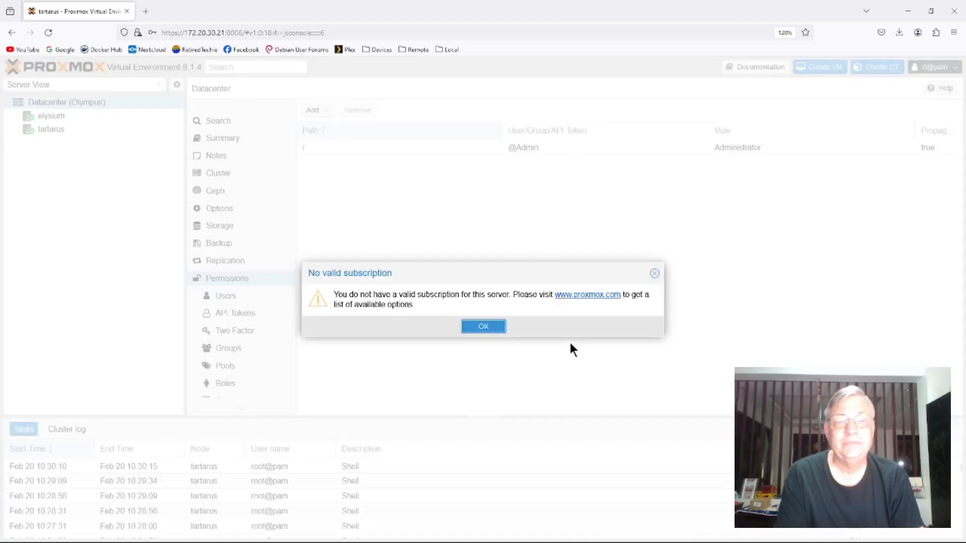
left_click(494, 328)
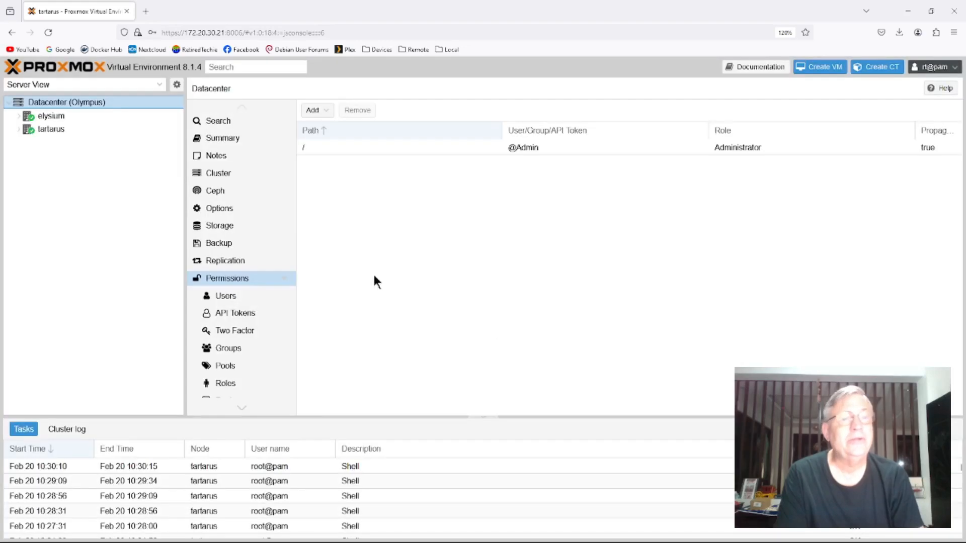
- Examine what rt can access on the elysium and tartarus nodes, their shells, and the Datacenter settings
left_click(19, 116)
left_click(30, 172)
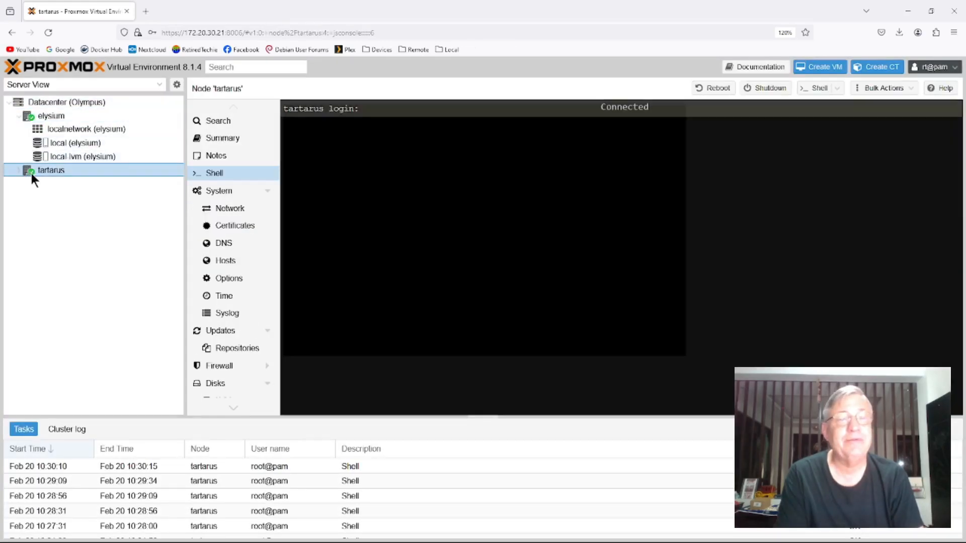
left_click(20, 171)
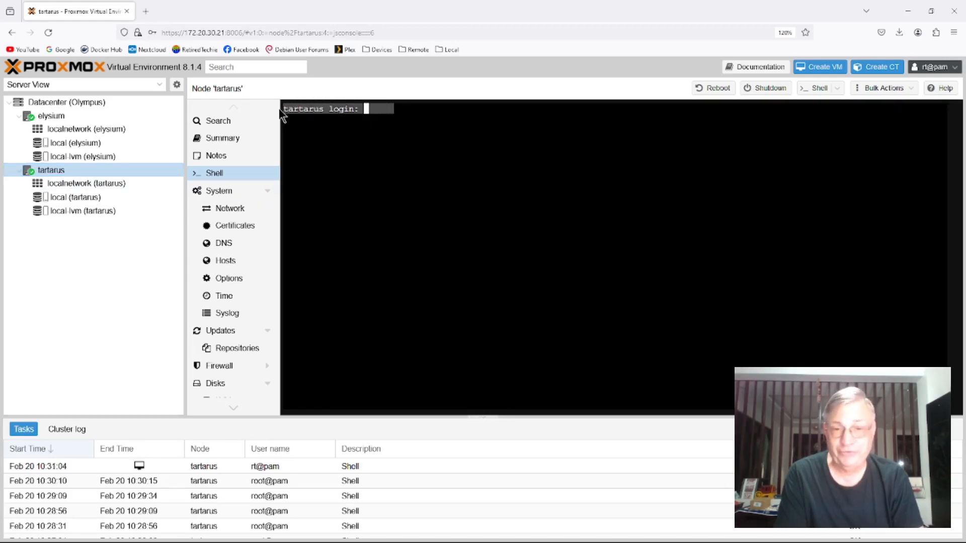
left_click(56, 118)
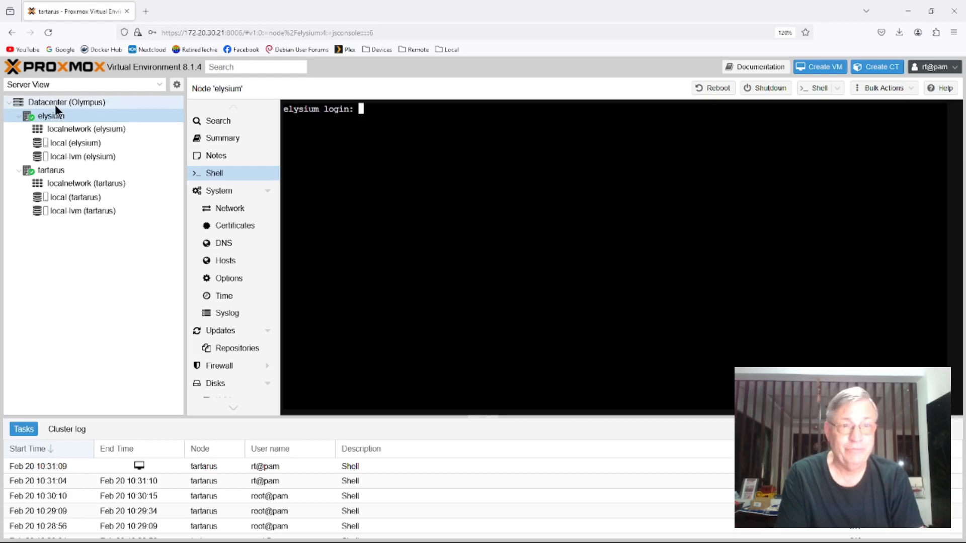
scroll(216, 216, "down", 3)
scroll(221, 223, "up", 3)
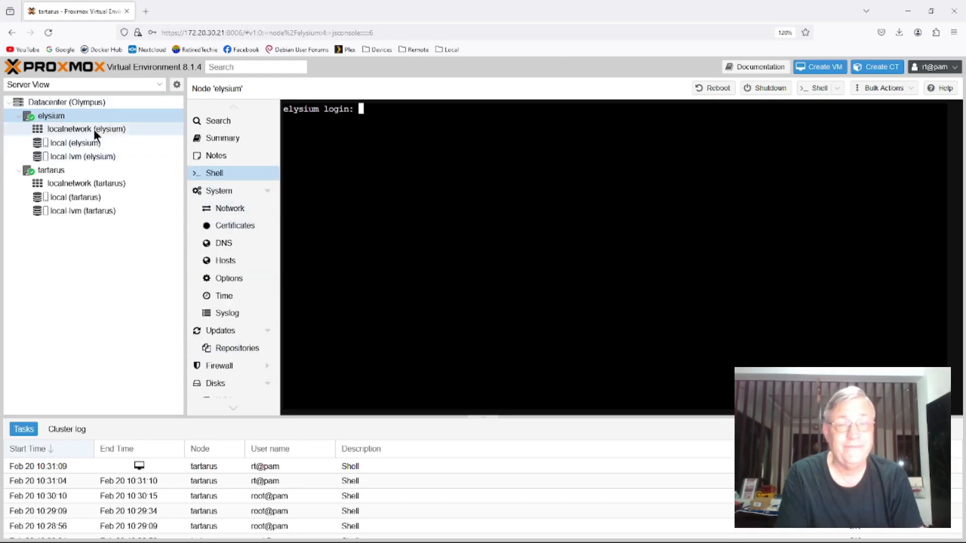
left_click(65, 104)
scroll(229, 202, "down", 5)
scroll(232, 210, "up", 5)
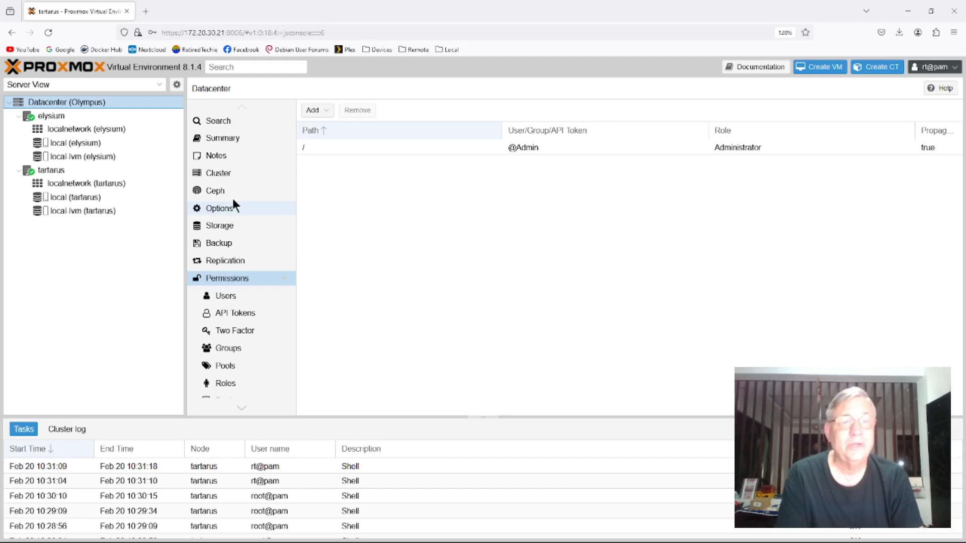
- Log in to the elysium node's shell as rt with the account password
left_click(58, 117)
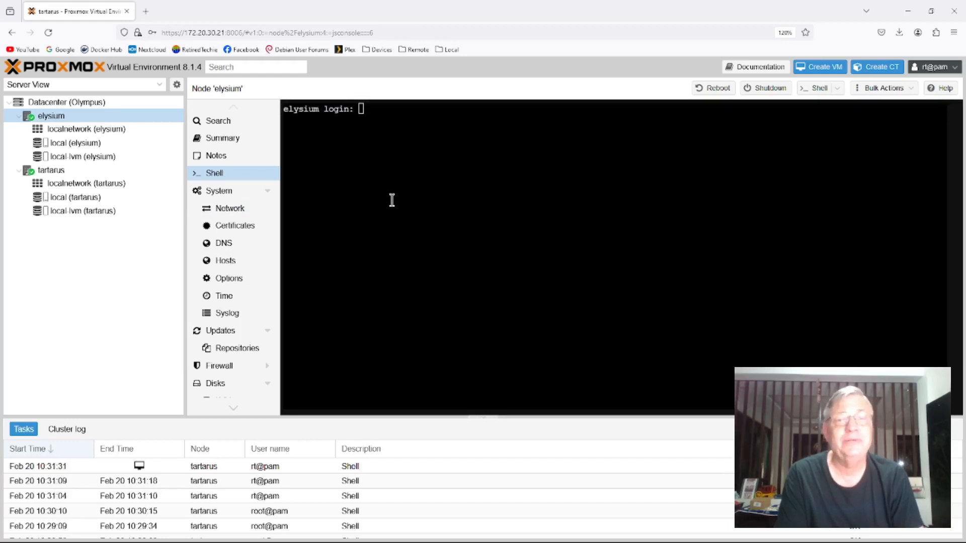
left_click(435, 127)
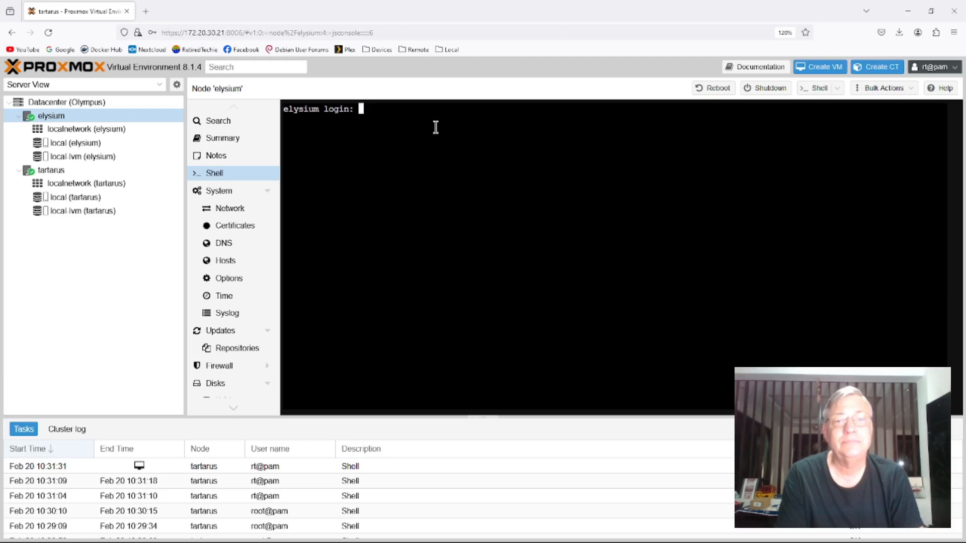
type("rt")
key("Return")
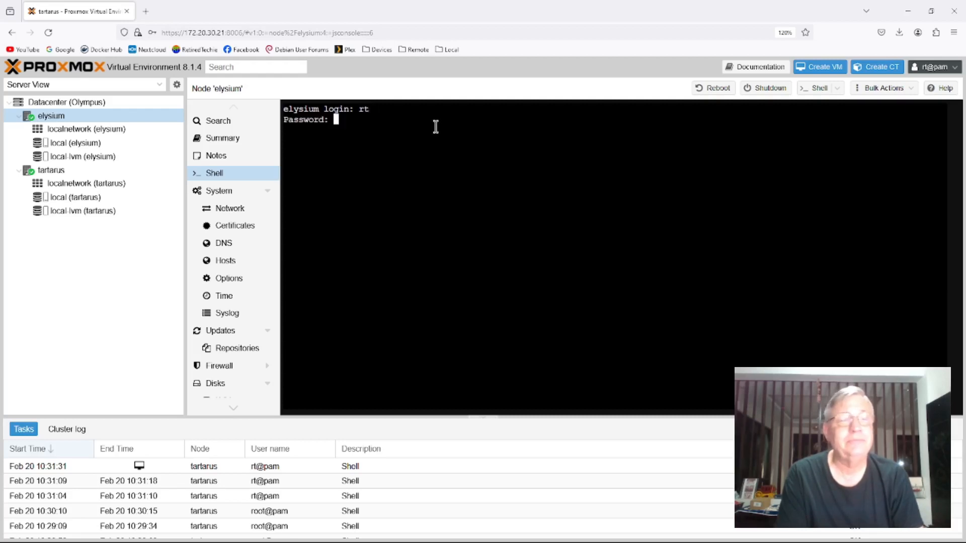
key("Return")
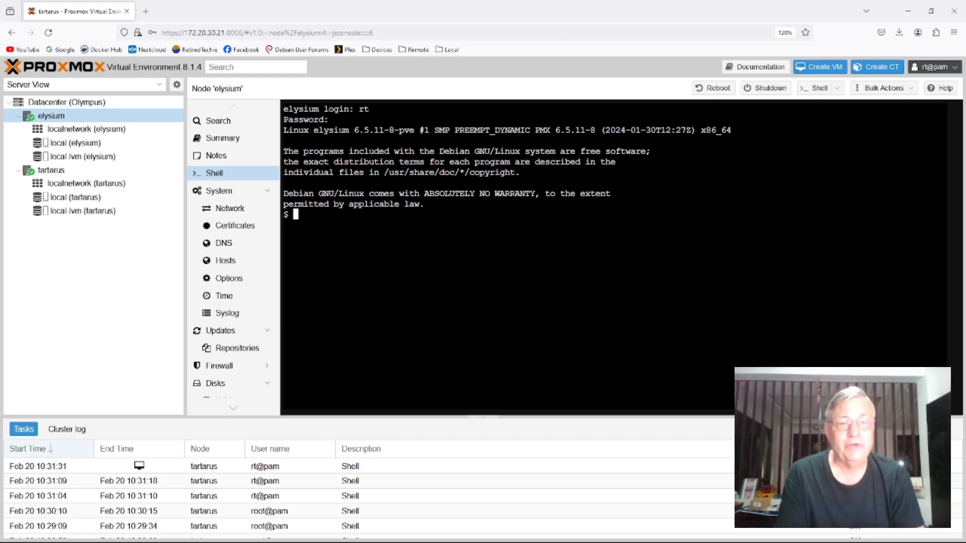
- Try to filter /etc/group for kv in the elysium node's shell
type("cat ")
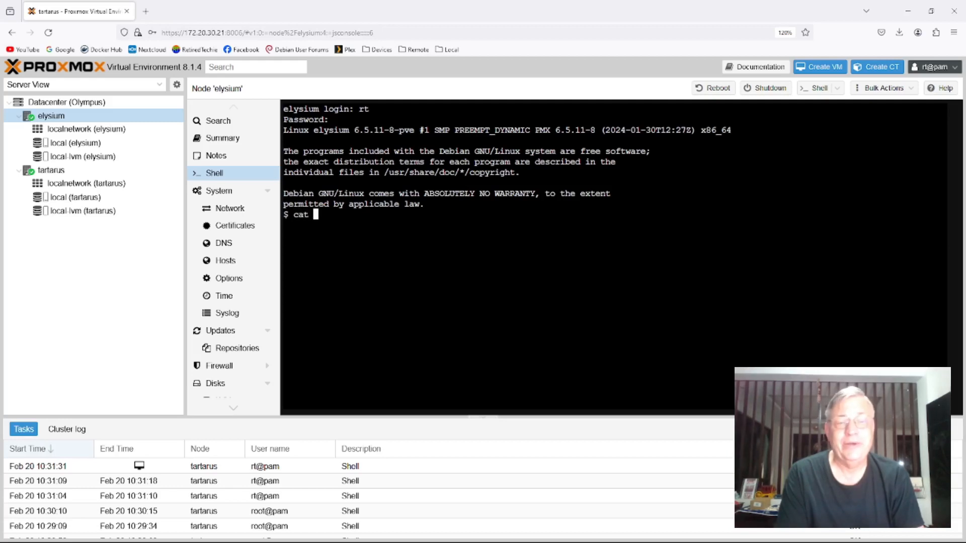
type("/etc/")
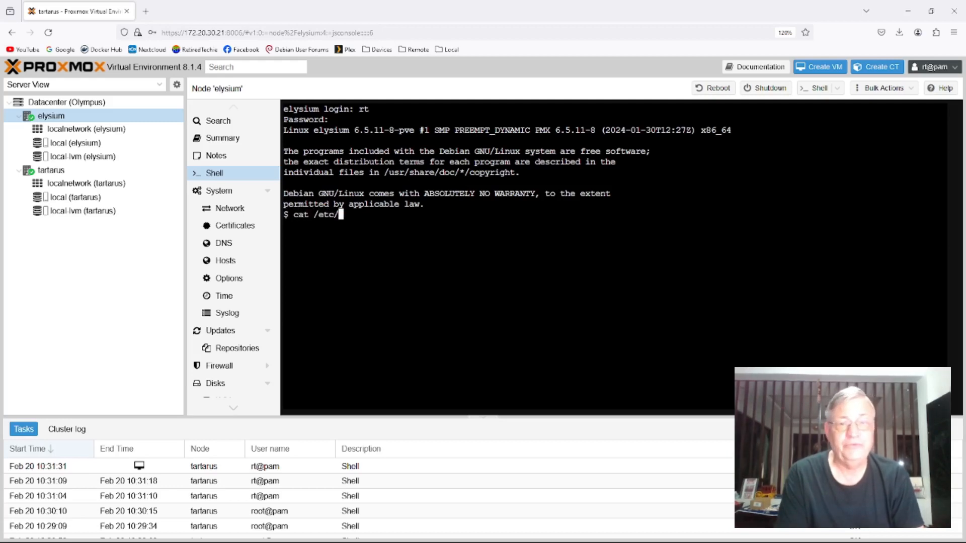
type("group")
key("Tab")
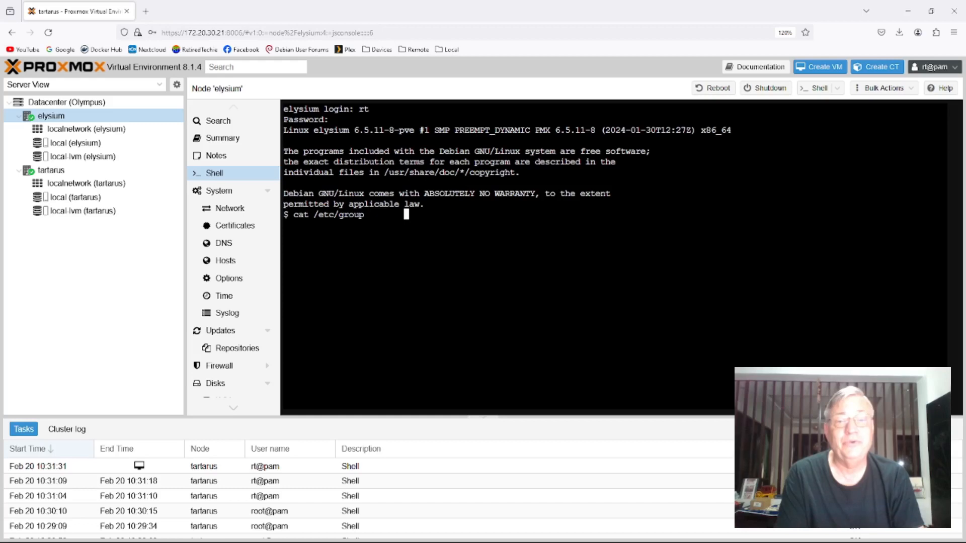
key("BackSpace")
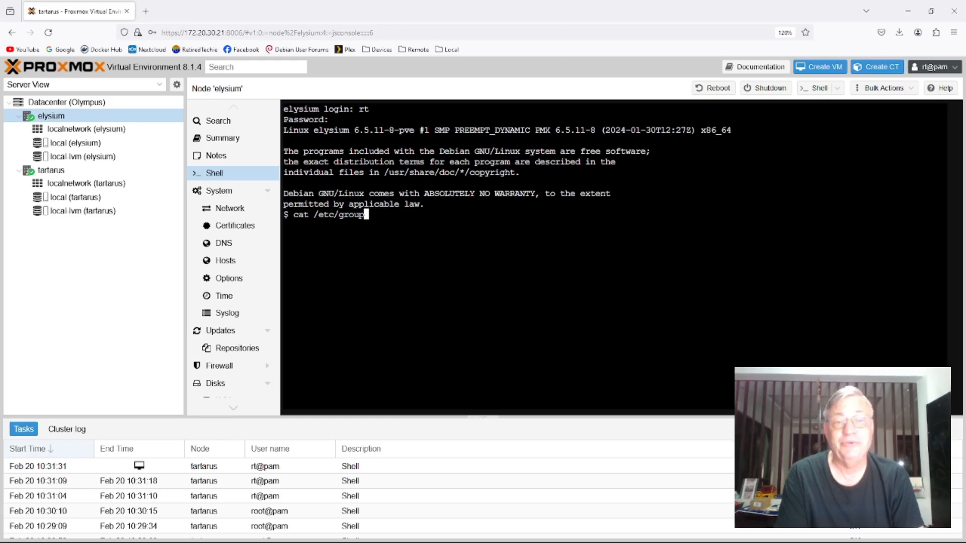
type("| ")
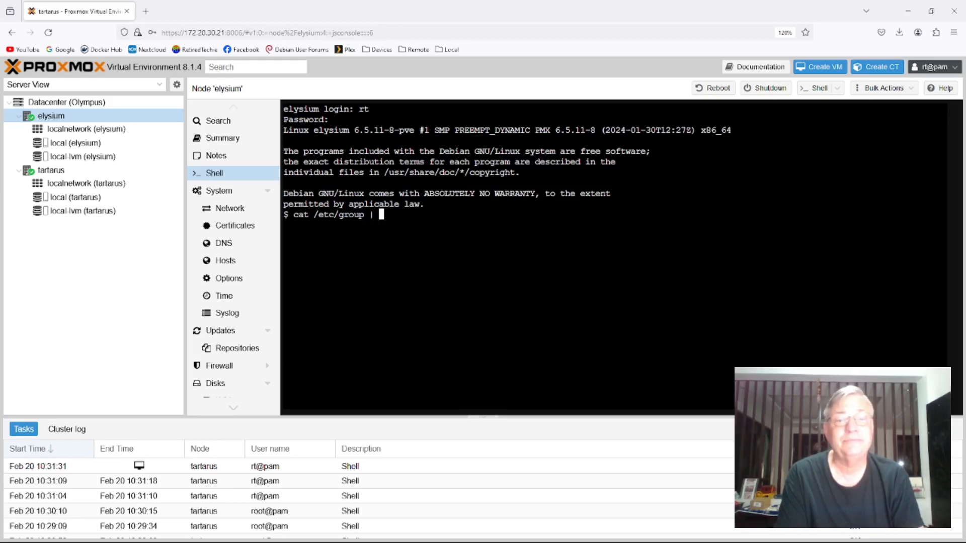
type("grepkv")
key("Return")
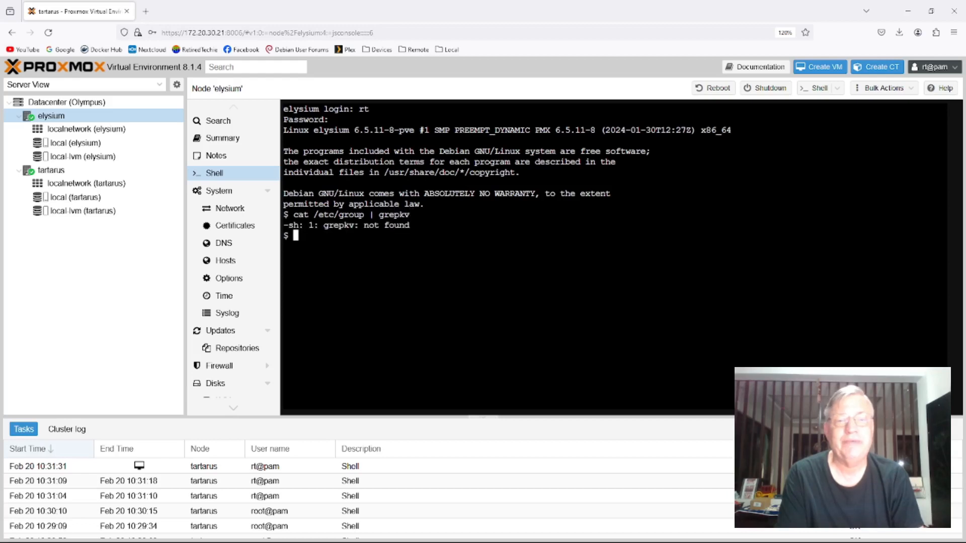
- Clear the elysium shell's screen
key("Up")
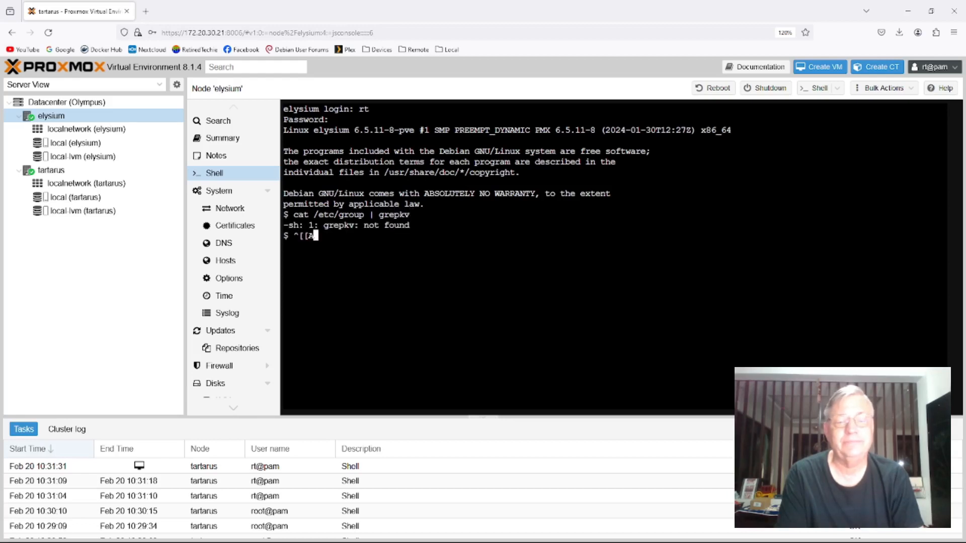
type("cle")
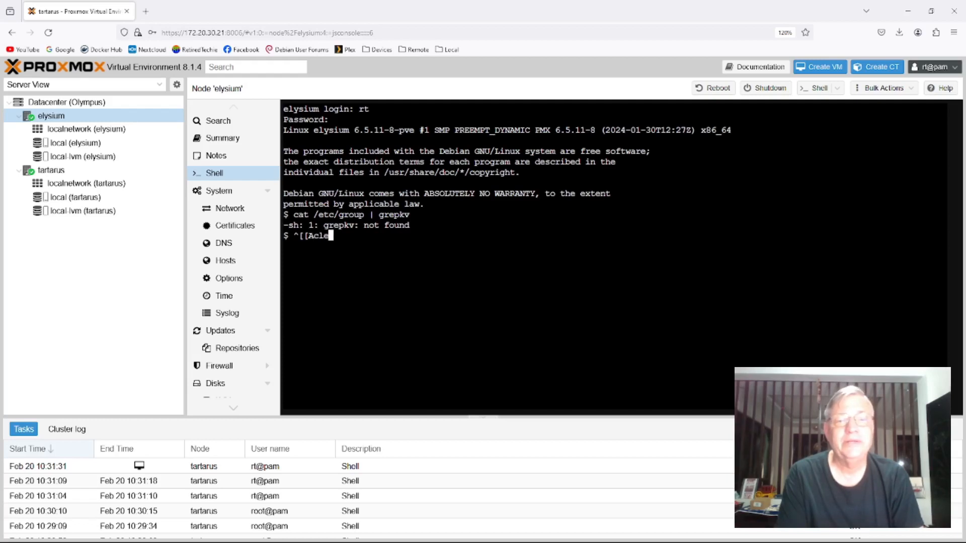
type("ar")
key("Return")
type("clear")
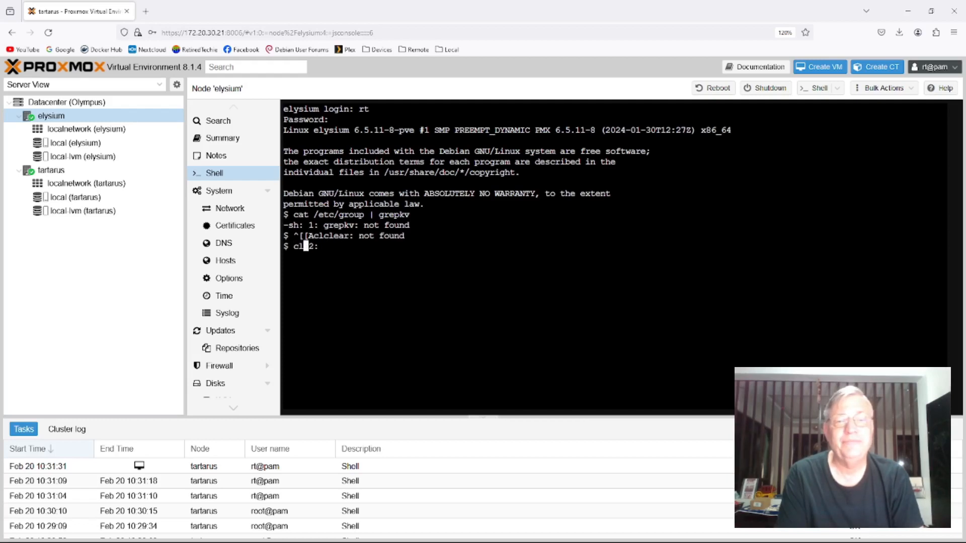
key("Return")
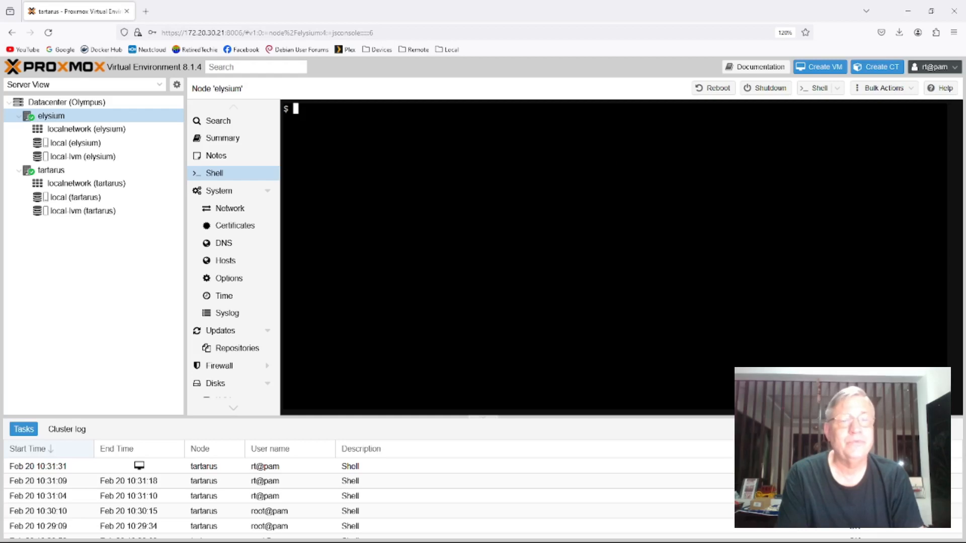
key("Up")
key("Up")
key("Up")
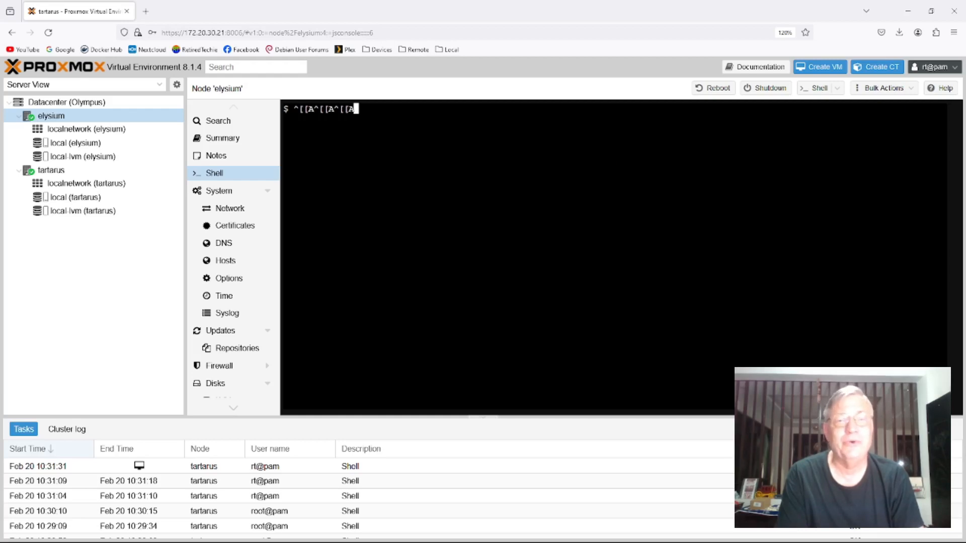
key("BackSpace")
key("BackSpace")
key("BackSpace")
key("BackSpace")
key("BackSpace")
key("BackSpace")
key("BackSpace")
key("BackSpace")
key("BackSpace")
key("BackSpace")
key("BackSpace")
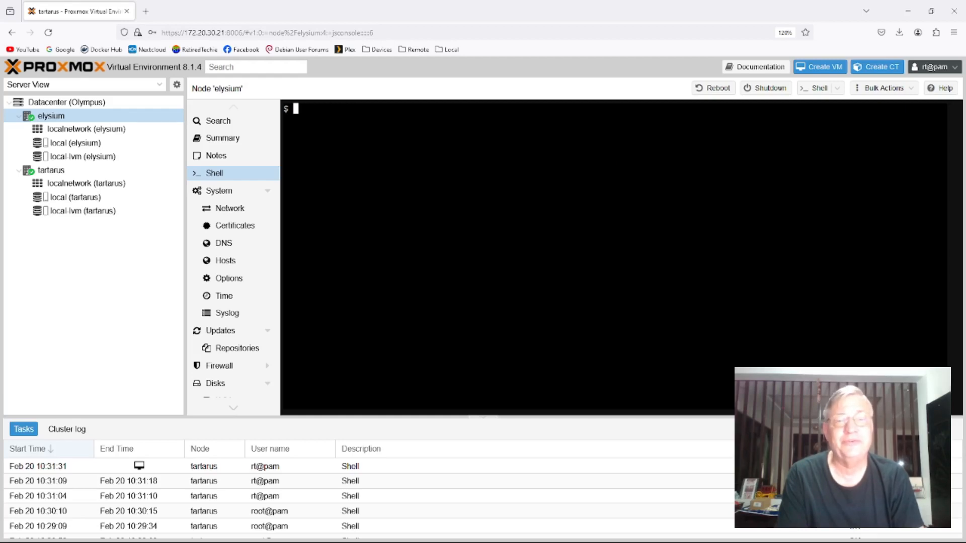
- Search the elysium node's group file for kv with cat /etc/group | grep kv
type("cat /")
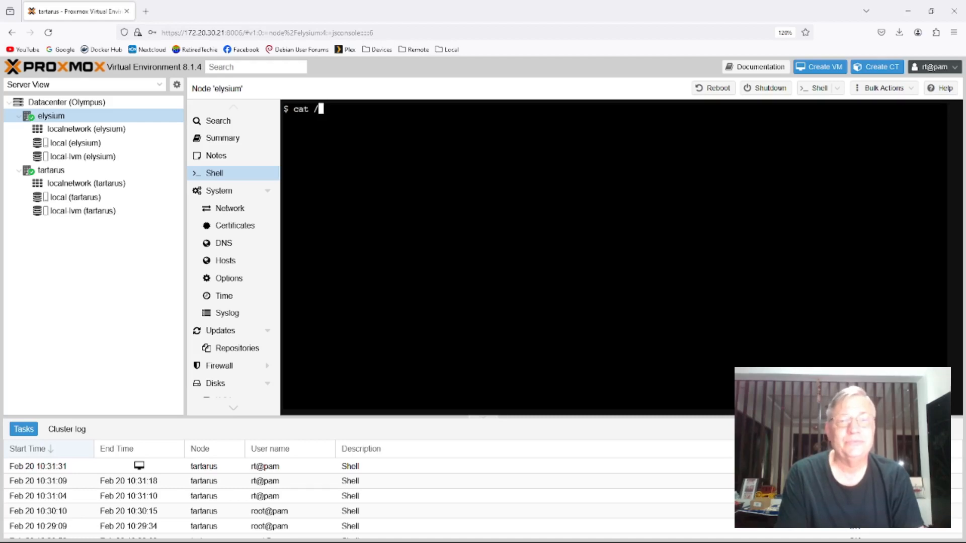
type("etc/")
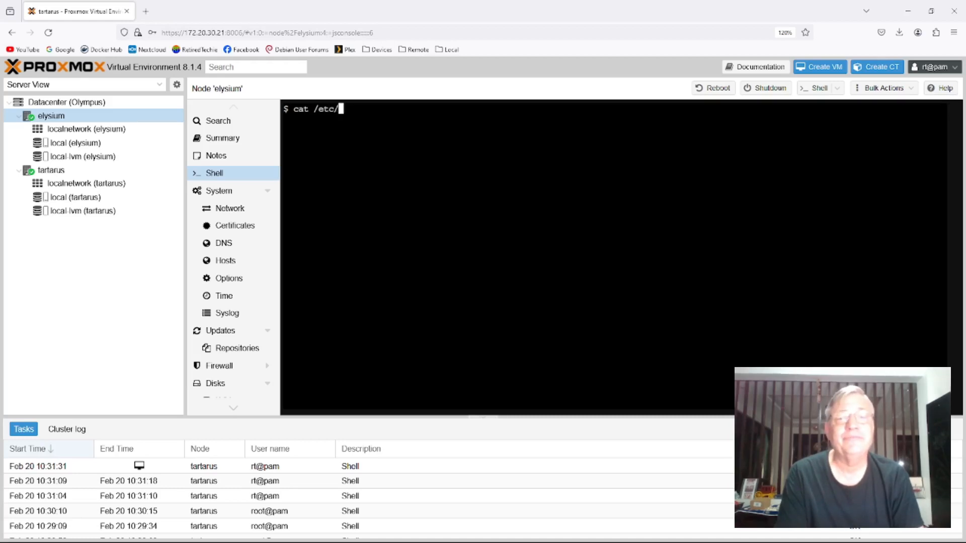
type("group ")
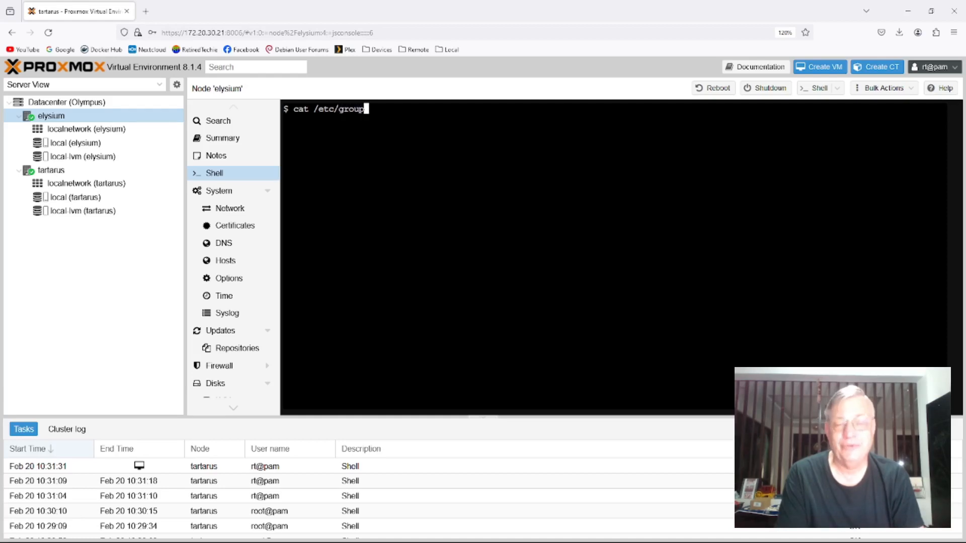
type("| gr")
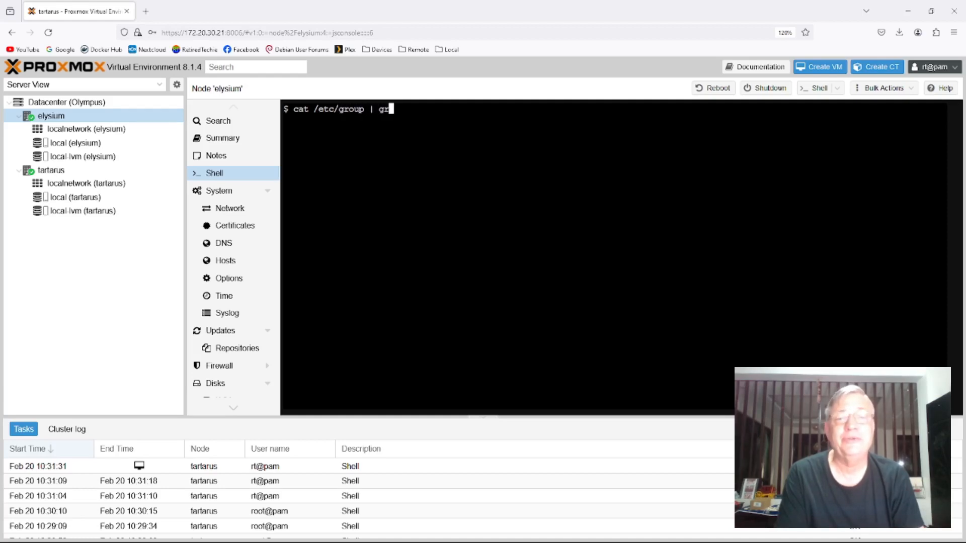
type("ep kv")
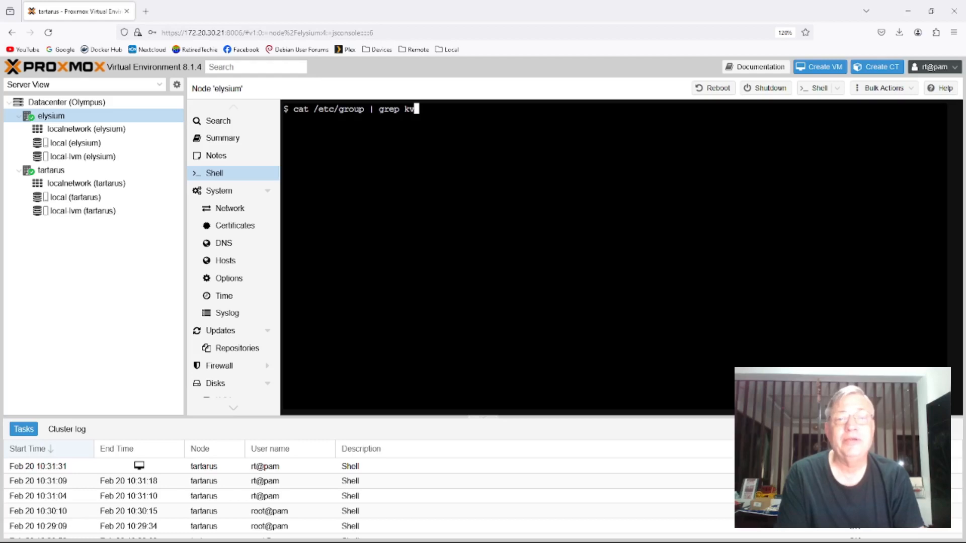
key("Return")
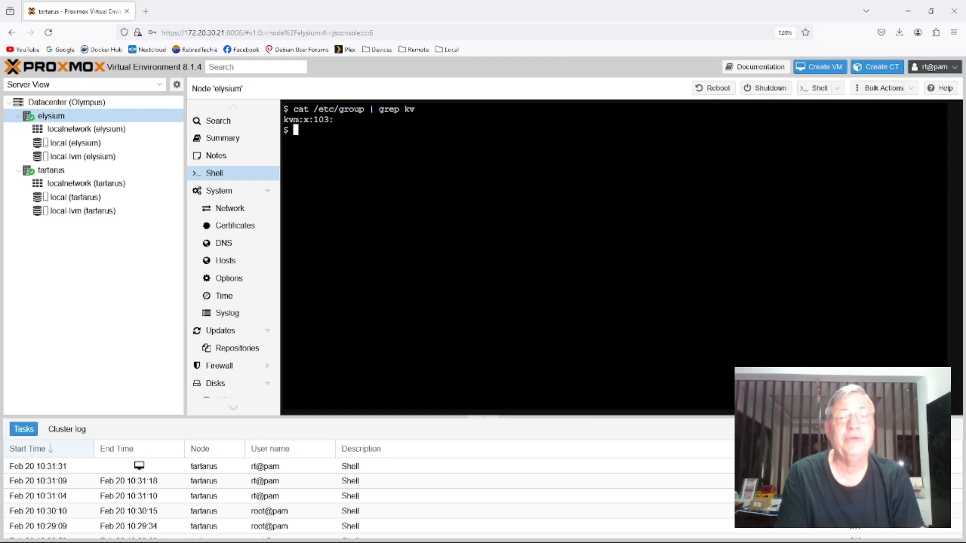
key("Up")
key("Up")
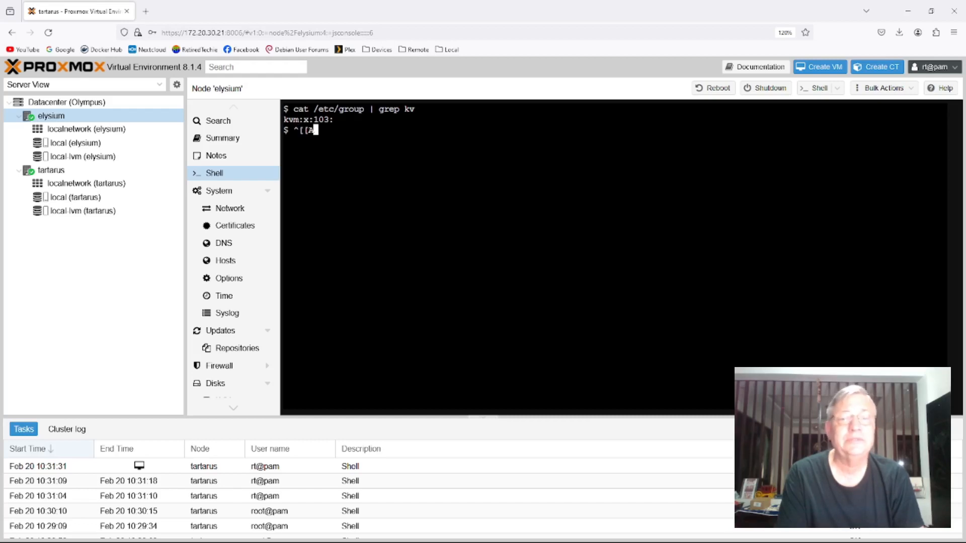
key("BackSpace")
key("BackSpace")
key("BackSpace")
key("BackSpace")
key("BackSpace")
key("BackSpace")
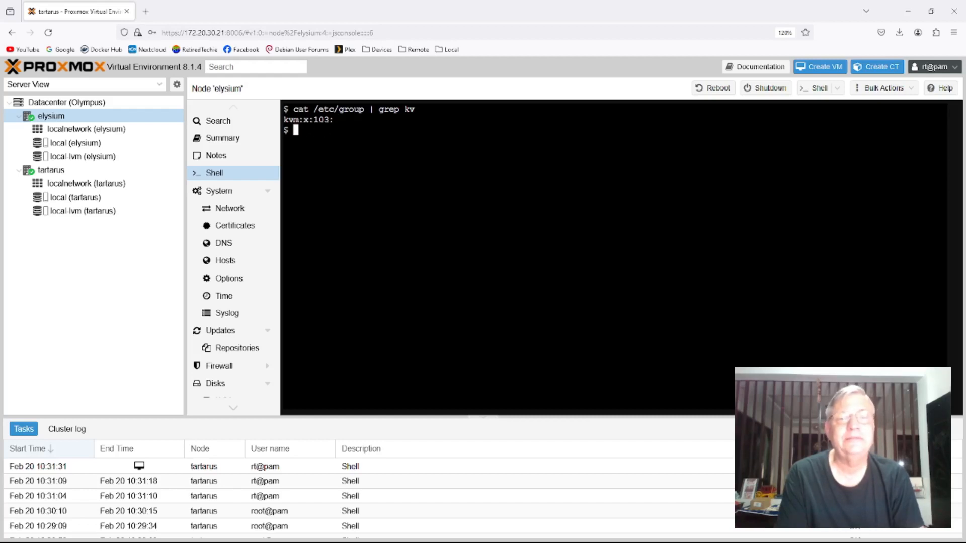
- Search the elysium node's group file for lib with cat /etc/group | grep lib
type("cat ")
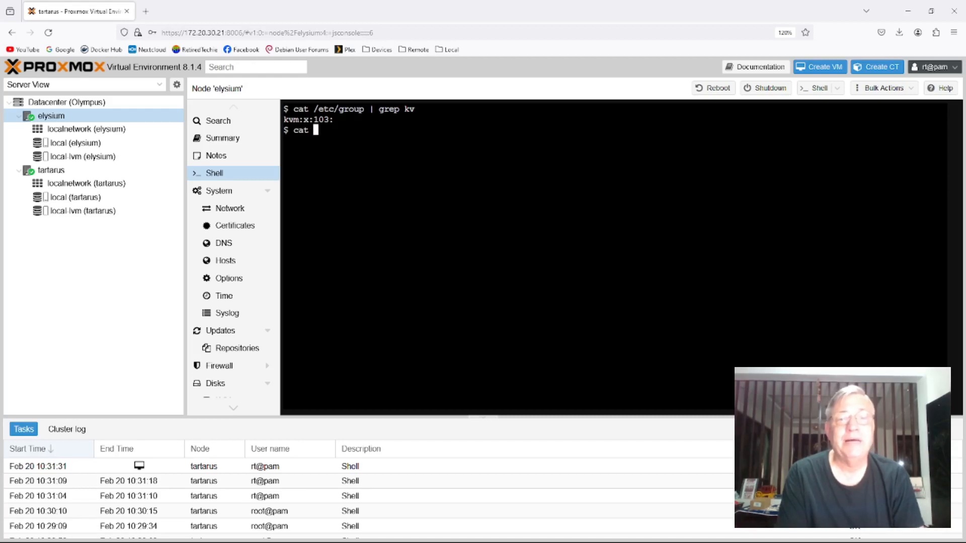
type("/et")
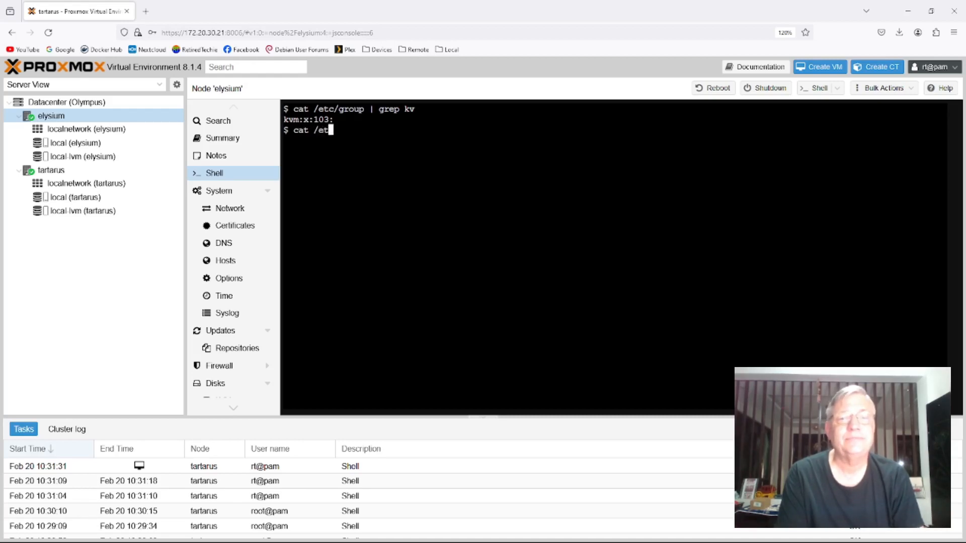
type("c/group | gre")
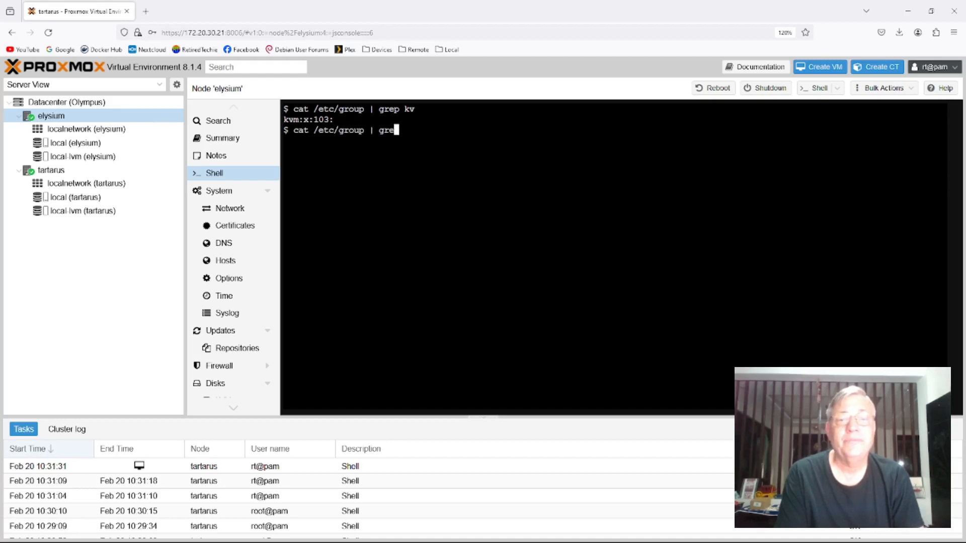
type("p lib")
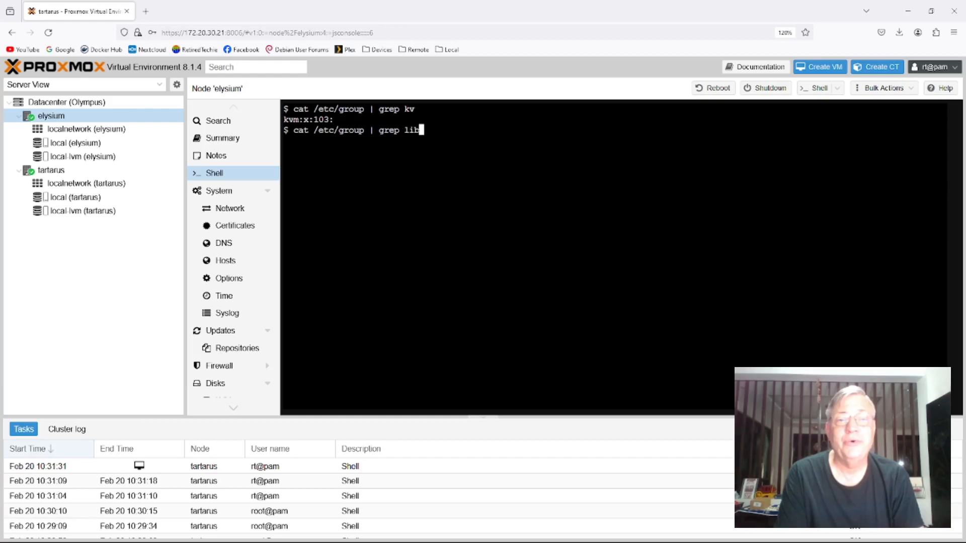
key("Return")
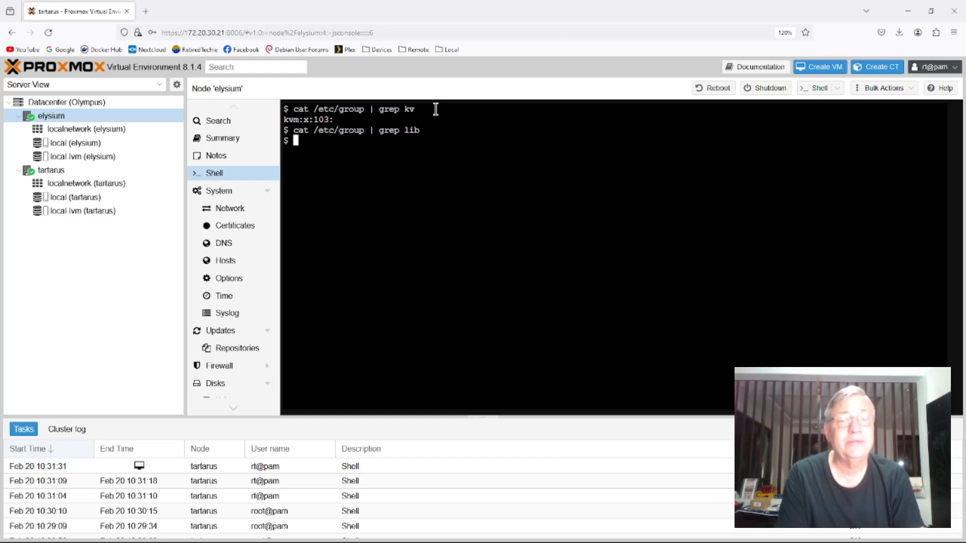
- Check the Datacenter permissions list and log out of rt
left_click(65, 103)
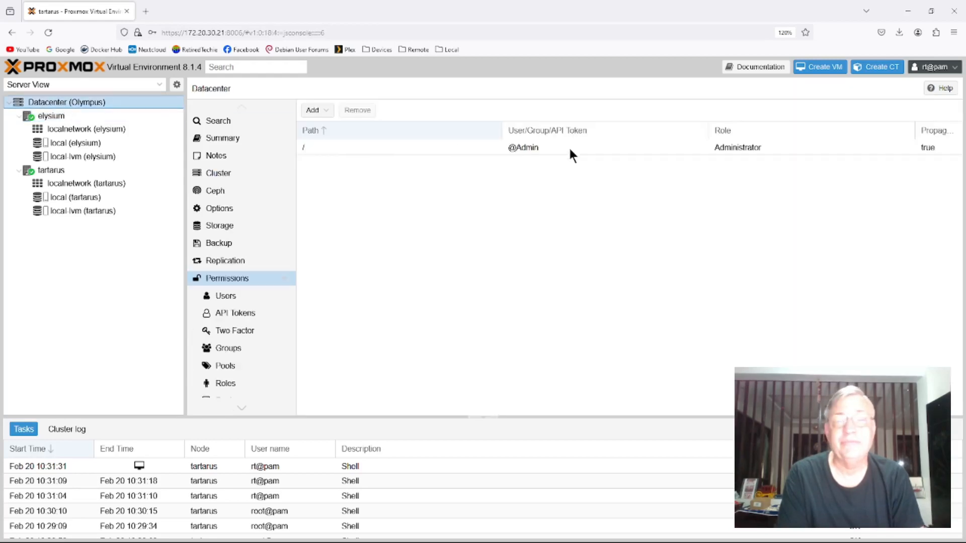
left_click(934, 67)
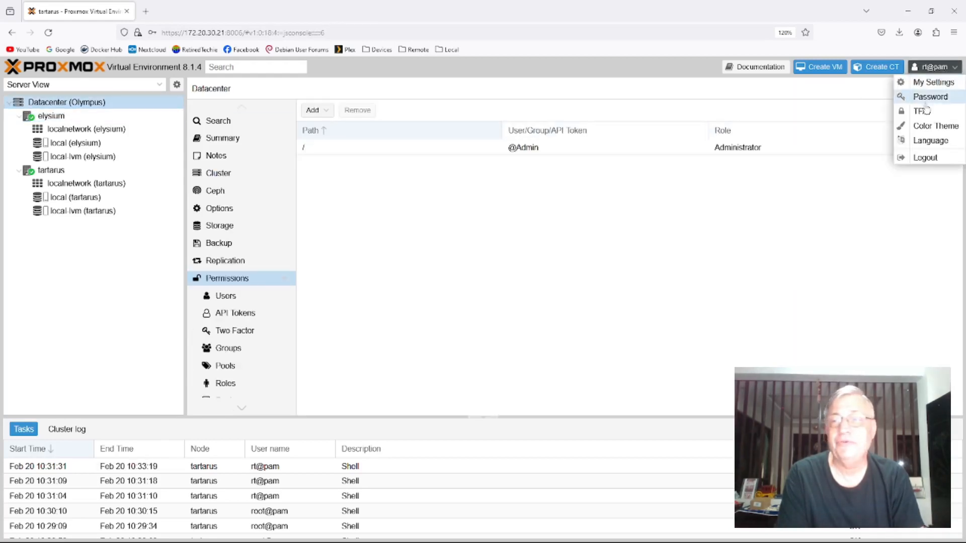
left_click(926, 157)
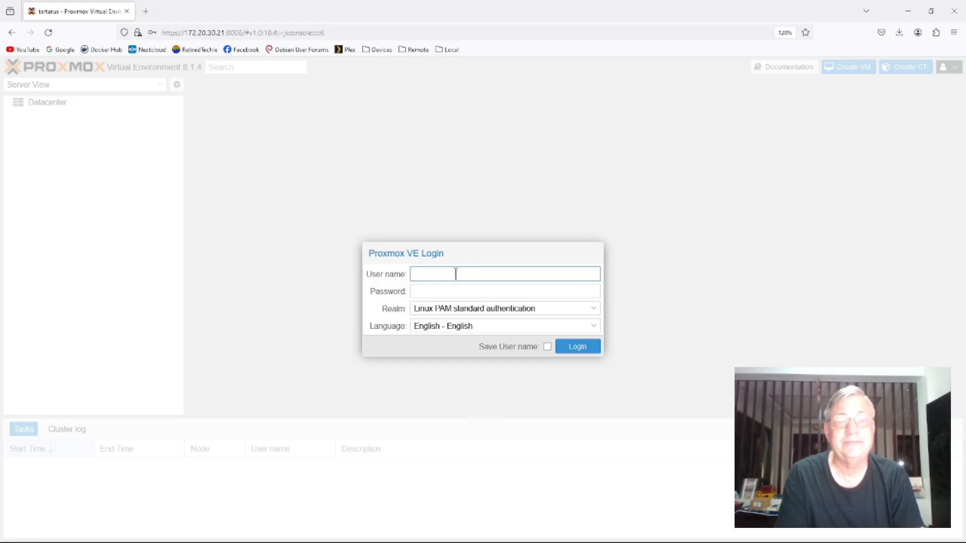
- Log in as root with the account password in the Linux PAM standard authentication realm and dismiss the subscription notice
type("root")
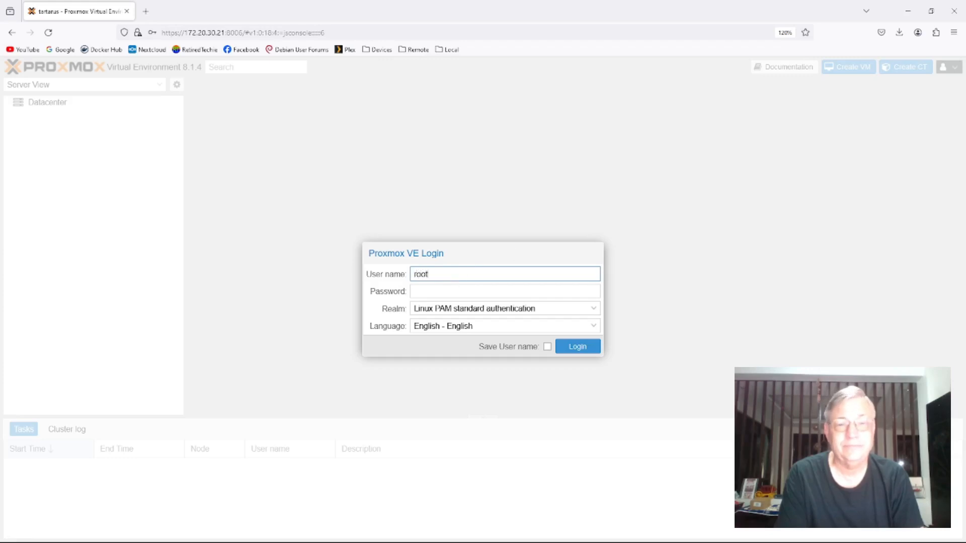
key("Tab")
type("******")
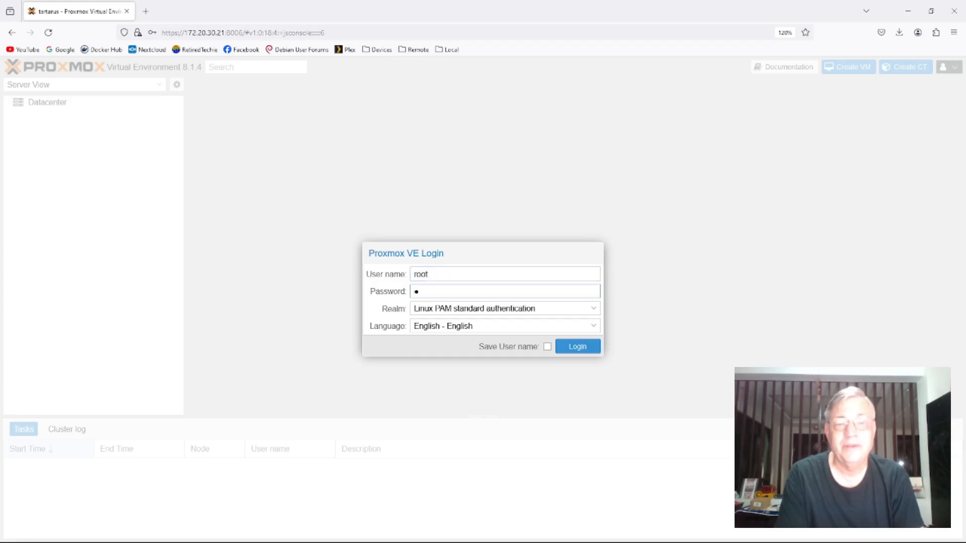
type("*****")
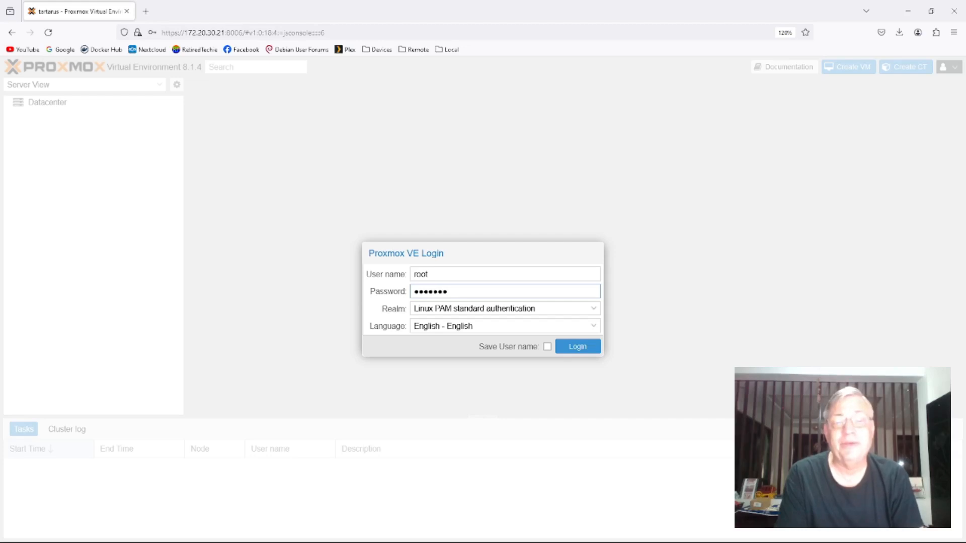
key("Return")
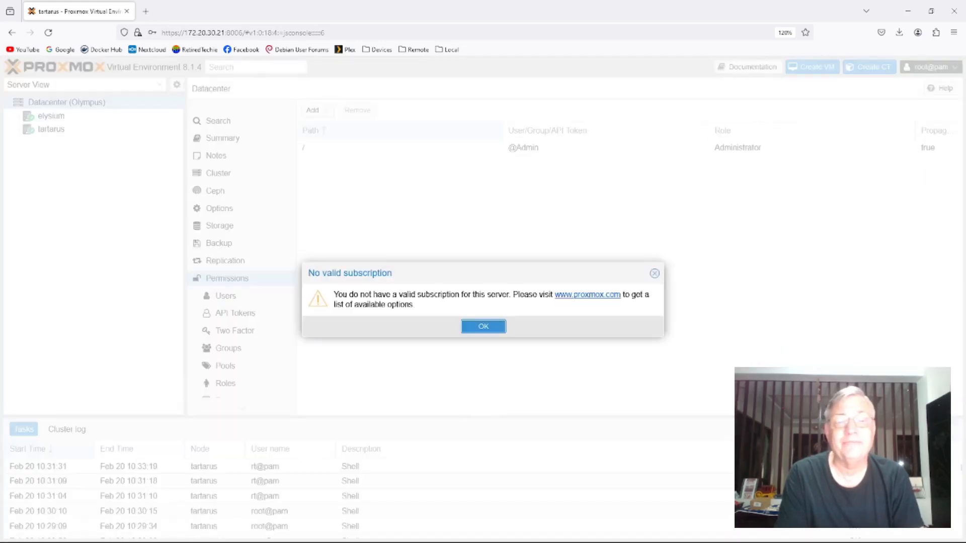
left_click(482, 327)
- Review the Datacenter authentication realms and the server types that can be added as new realms
scroll(285, 318, "down", 3)
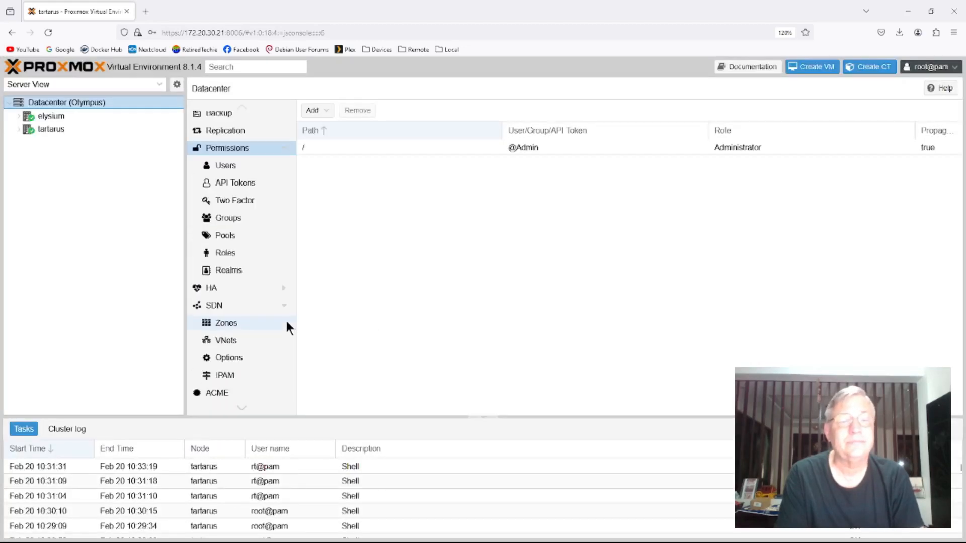
left_click(228, 271)
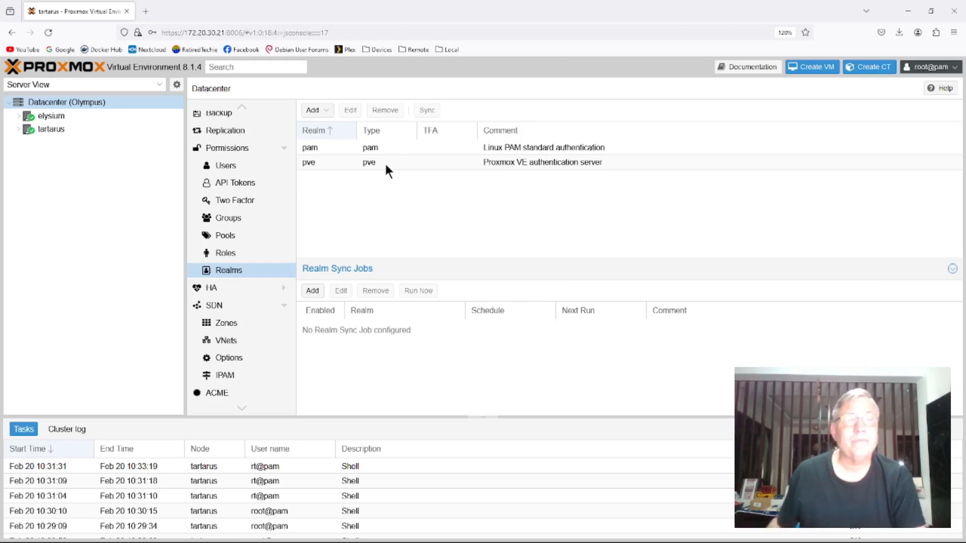
left_click(328, 112)
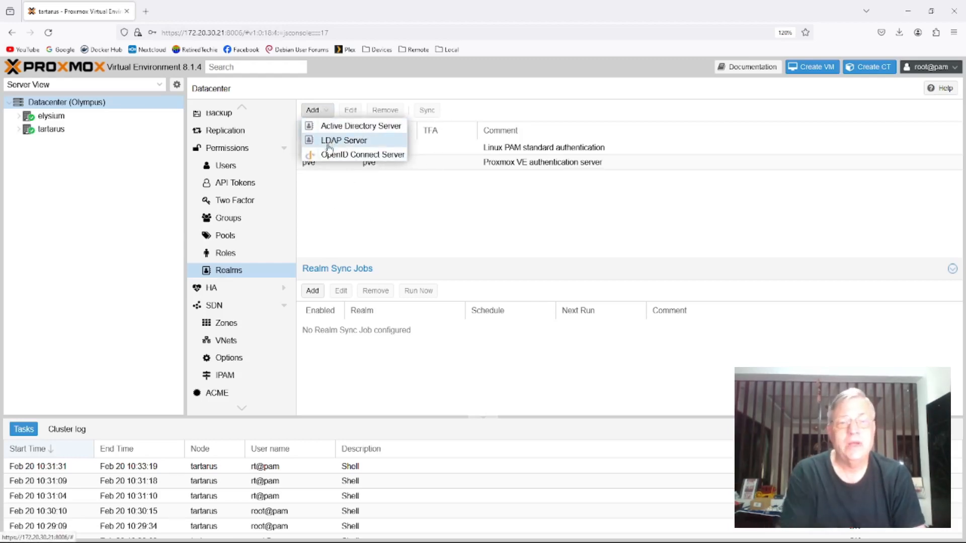
- Review the Datacenter's roles and their privileges, the pools, the groups with their members, the two-factor entries and the API tokens
left_click(333, 225)
left_click(234, 253)
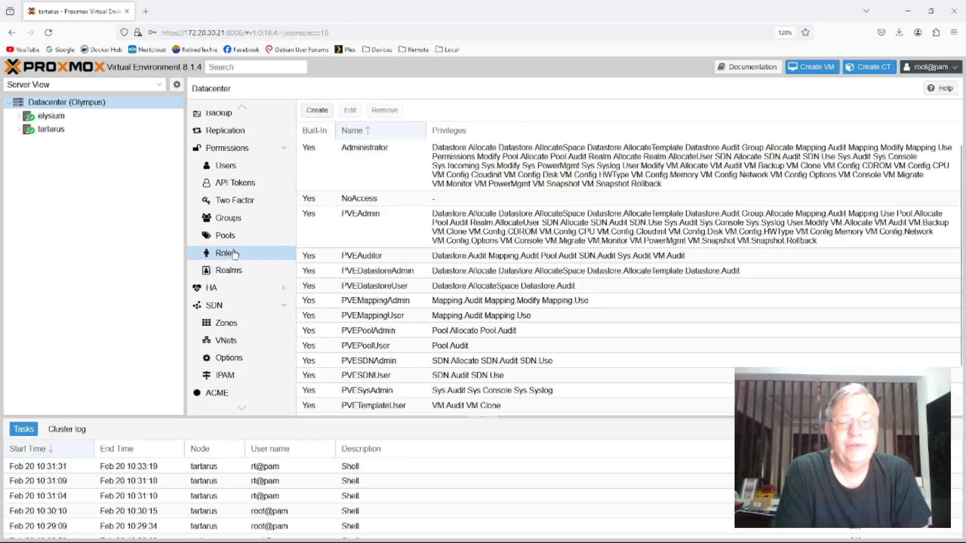
scroll(376, 196, "down", 2)
scroll(369, 226, "up", 2)
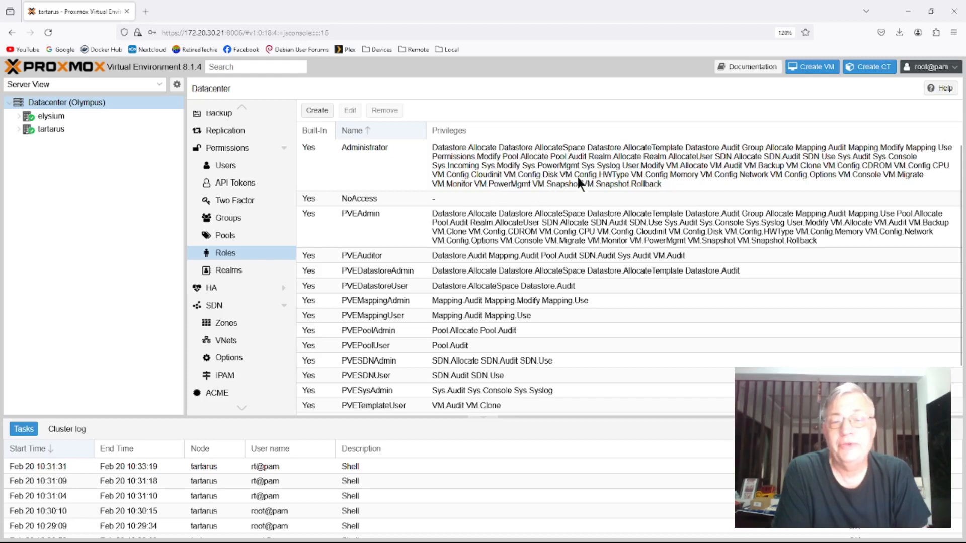
left_click(237, 240)
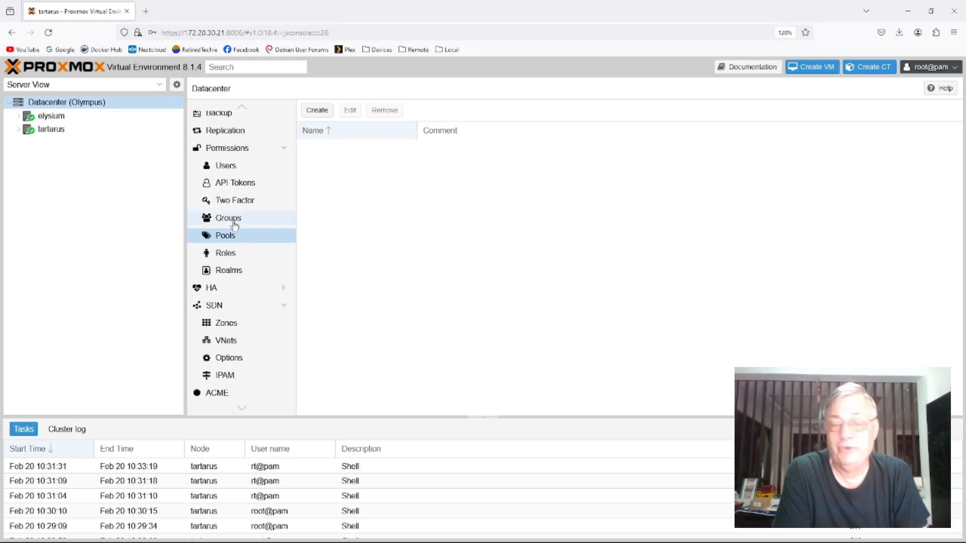
left_click(232, 220)
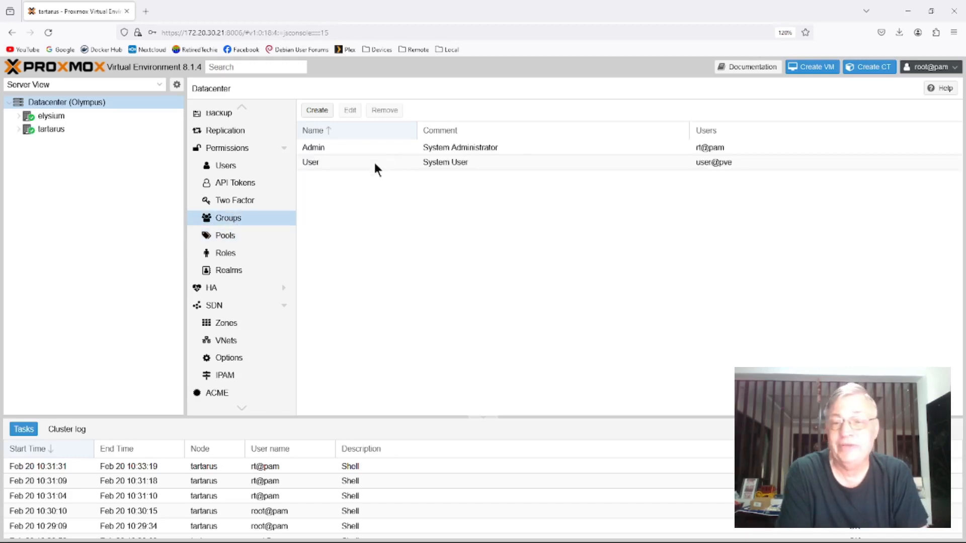
left_click(249, 201)
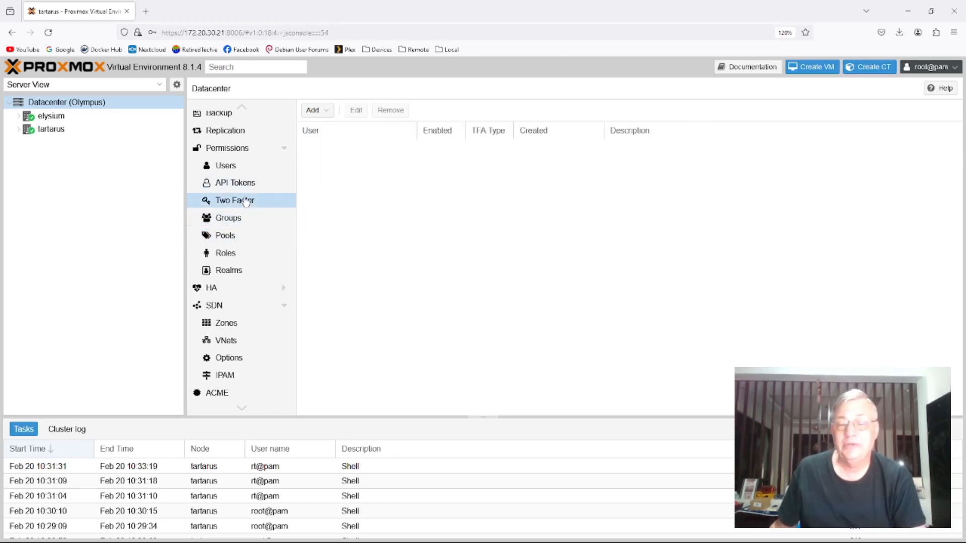
left_click(268, 184)
- Remove the account named user in the pve realm from the Datacenter users
left_click(232, 167)
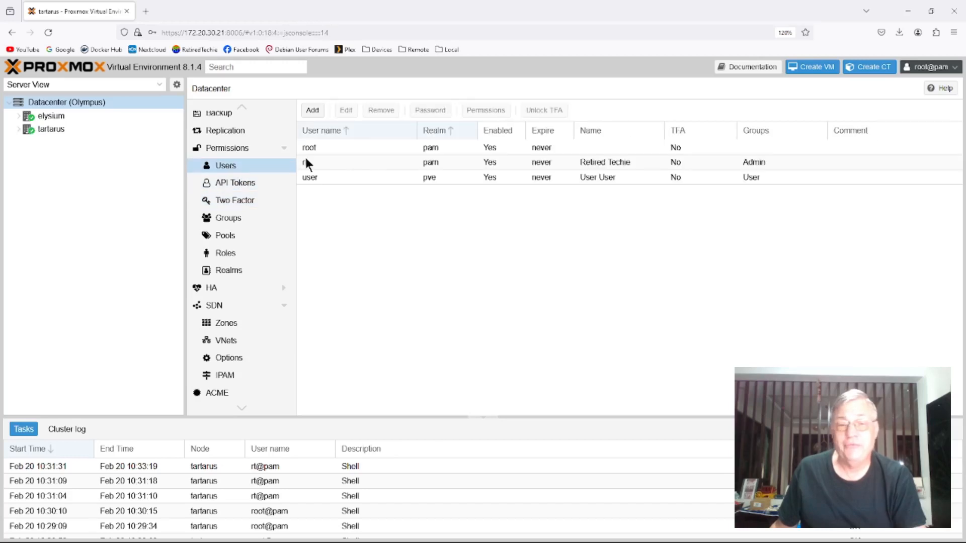
left_click(322, 177)
left_click(380, 112)
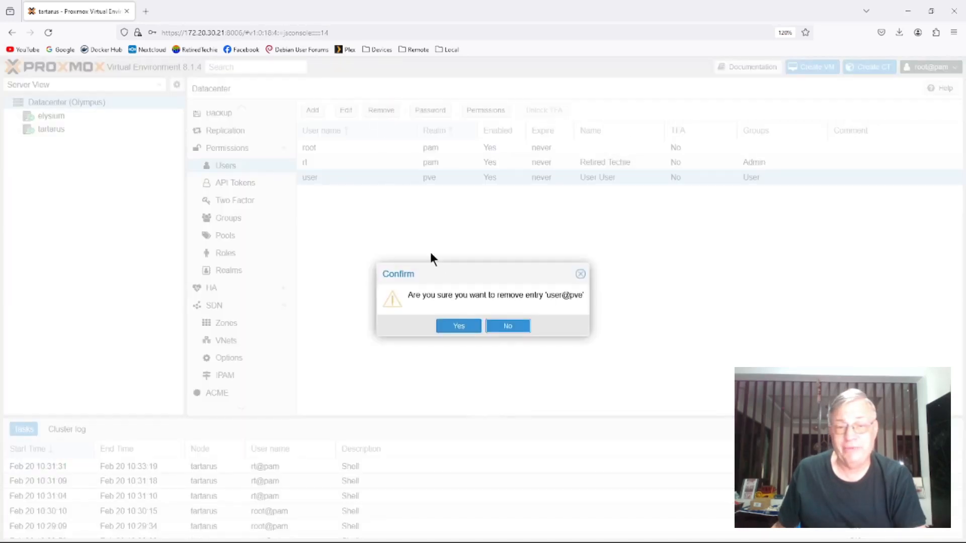
left_click(459, 326)
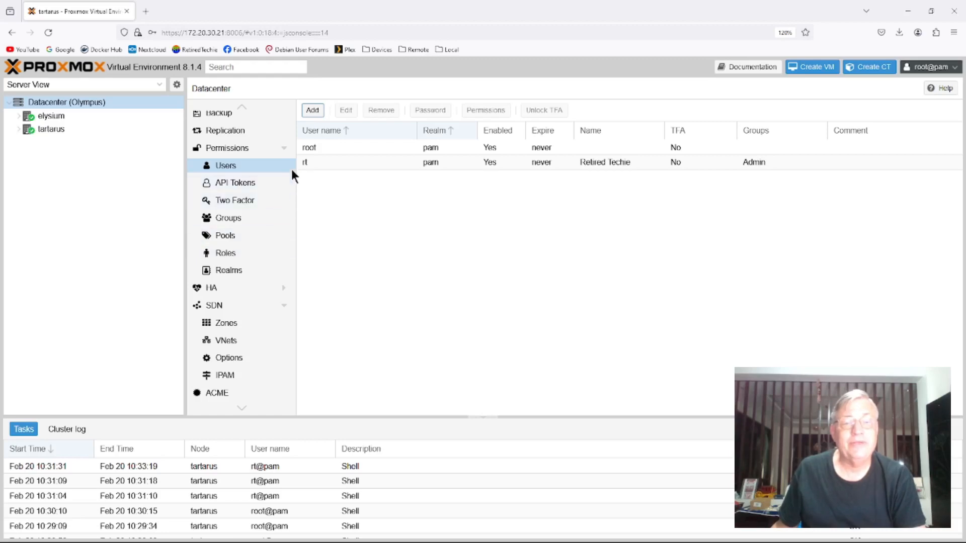
- Open the elysium node's shell and enter the command cd /etc
left_click(313, 162)
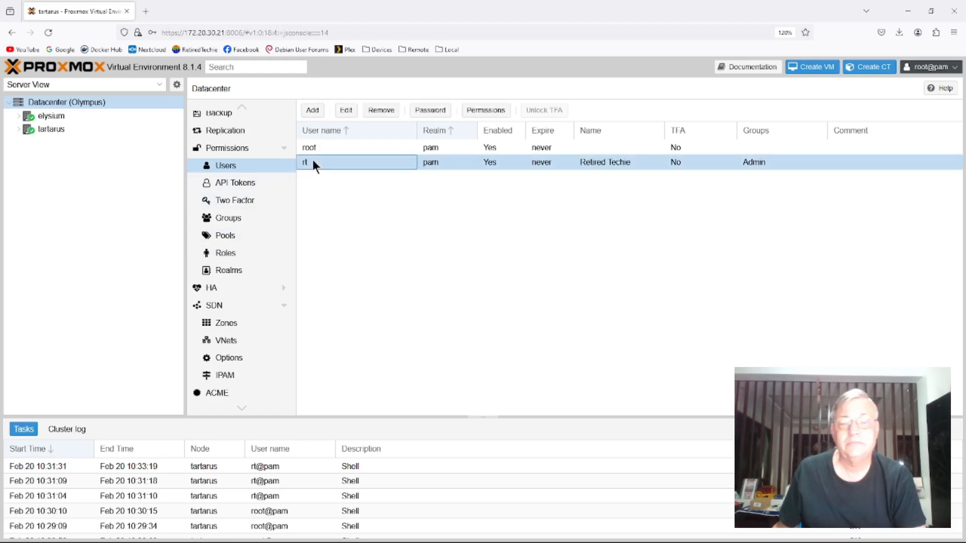
left_click(49, 115)
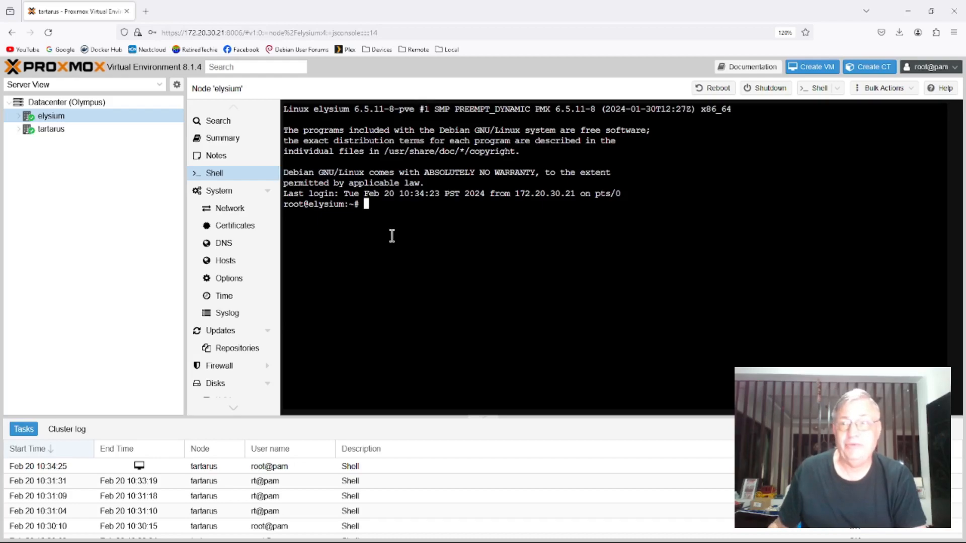
type("cd /etc")
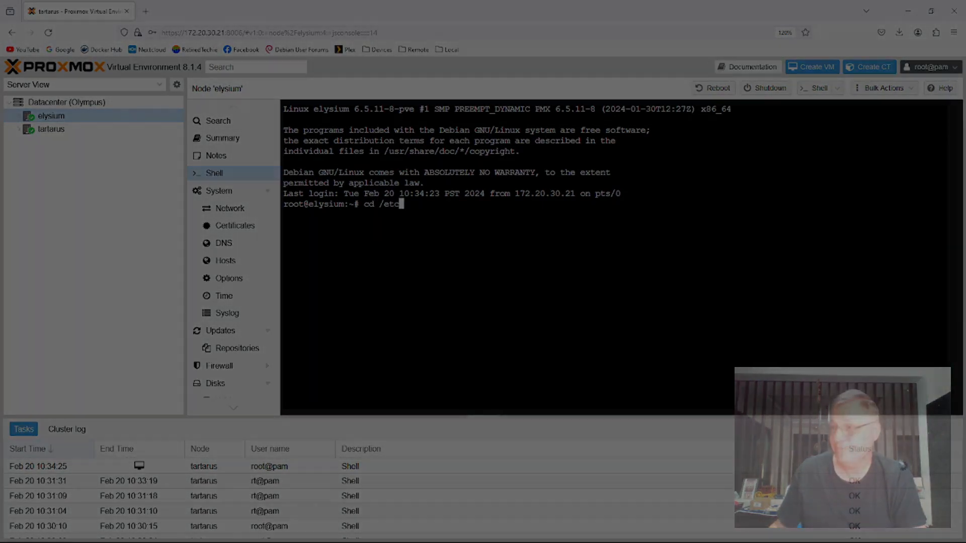